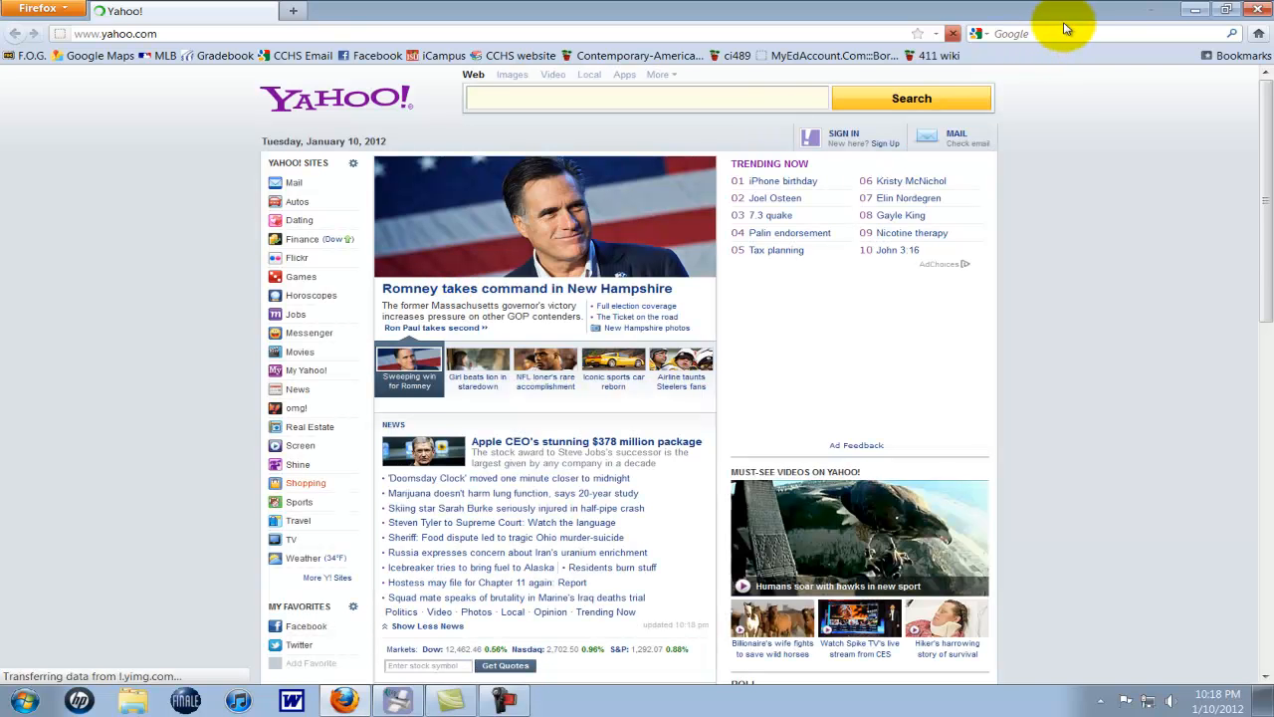
Search the web for "photo story 3" and open the Microsoft Download Center page for Photo Story 3.
left_click(1061, 33)
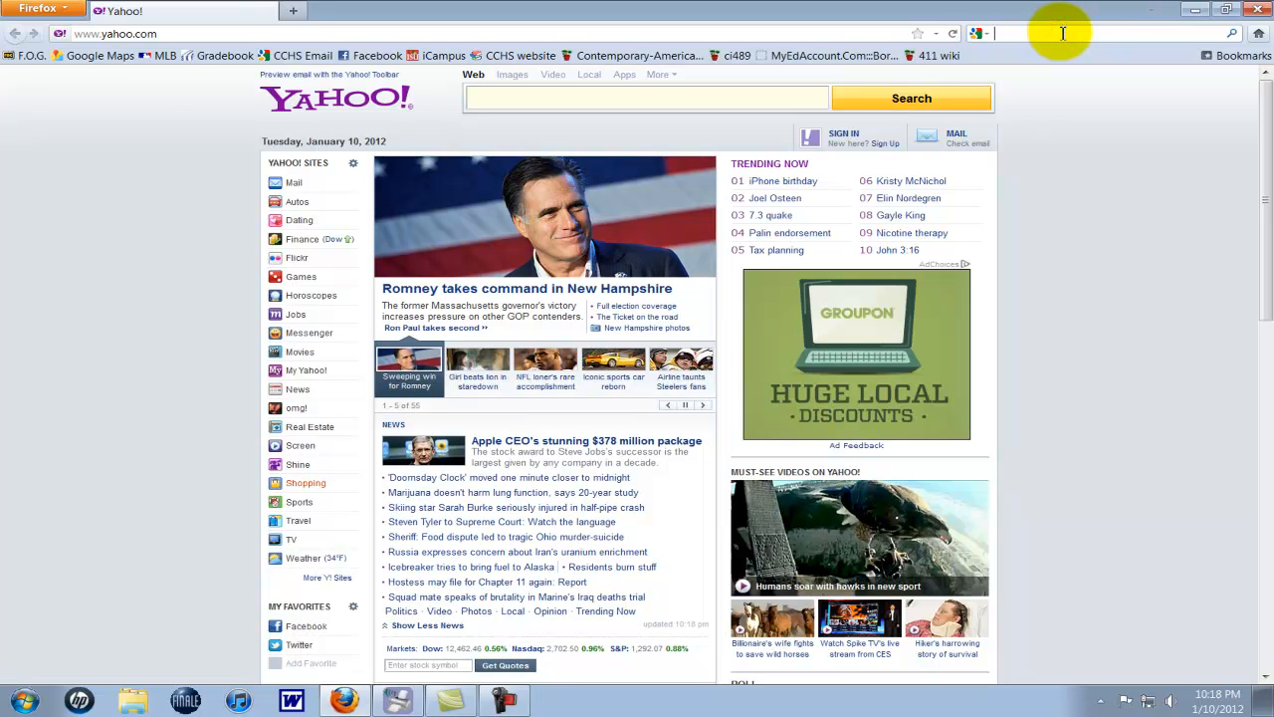
type("photo story ")
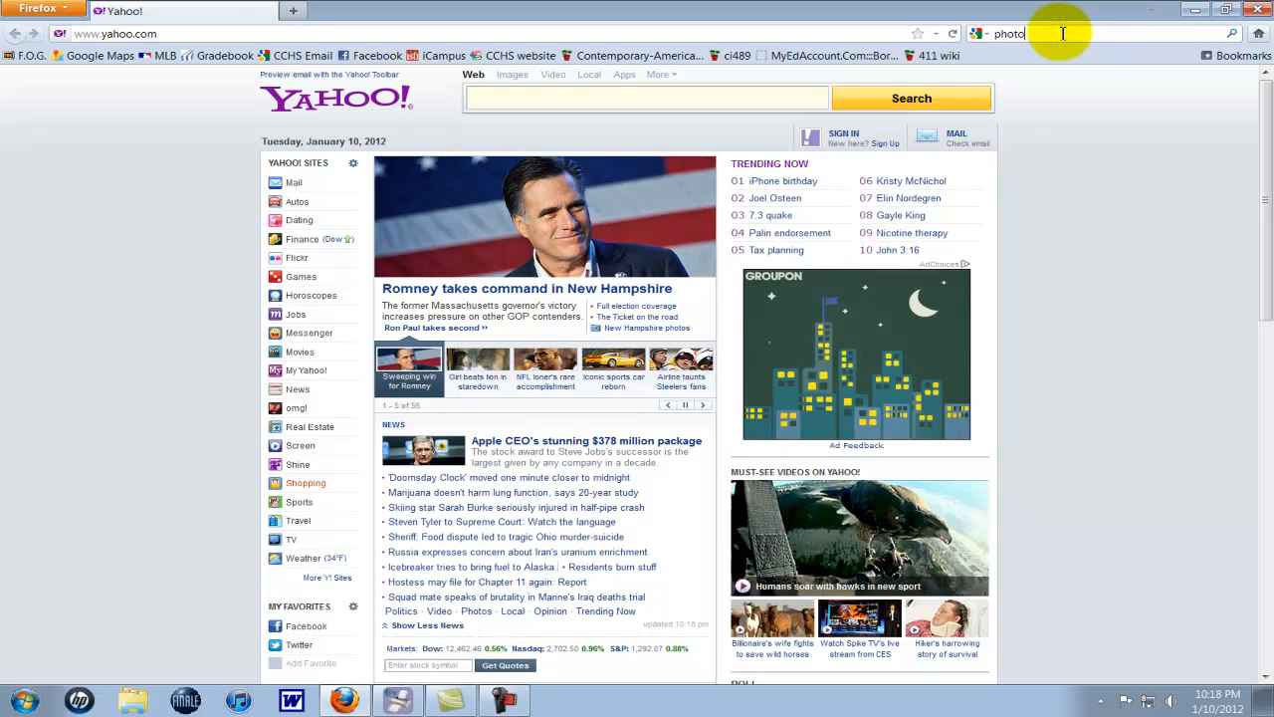
type("3")
key("Return")
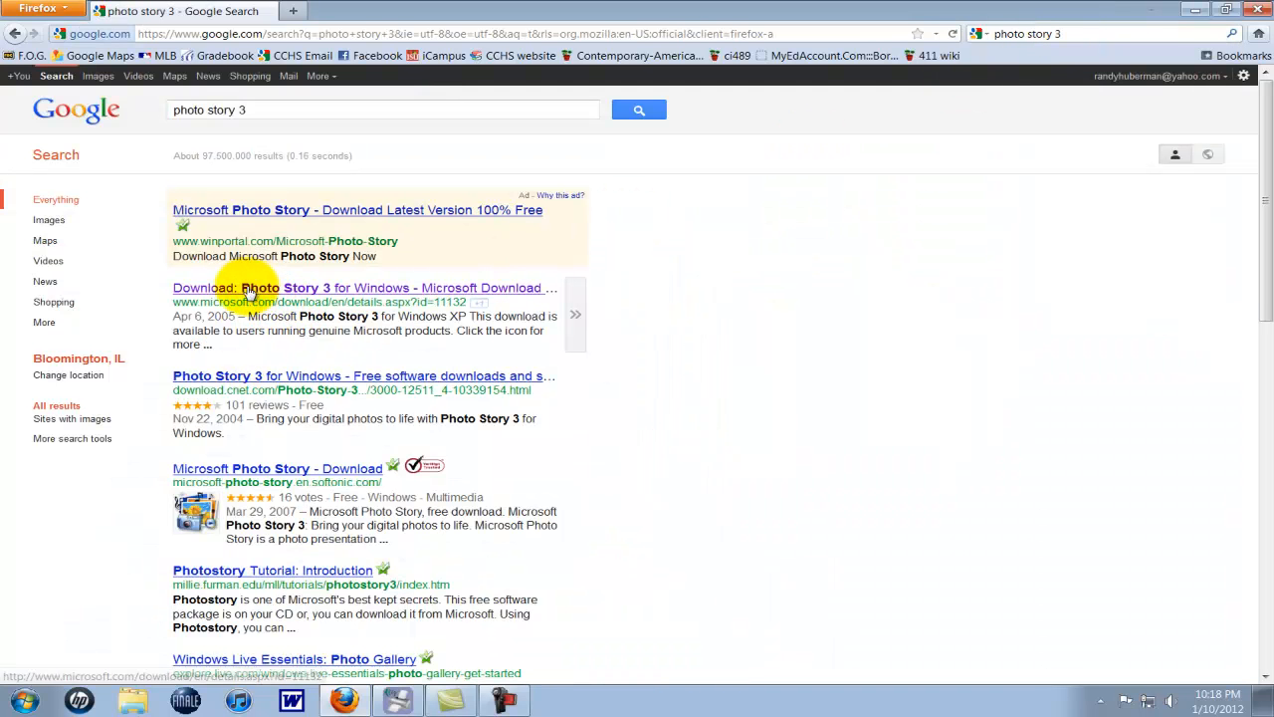
left_click(329, 289)
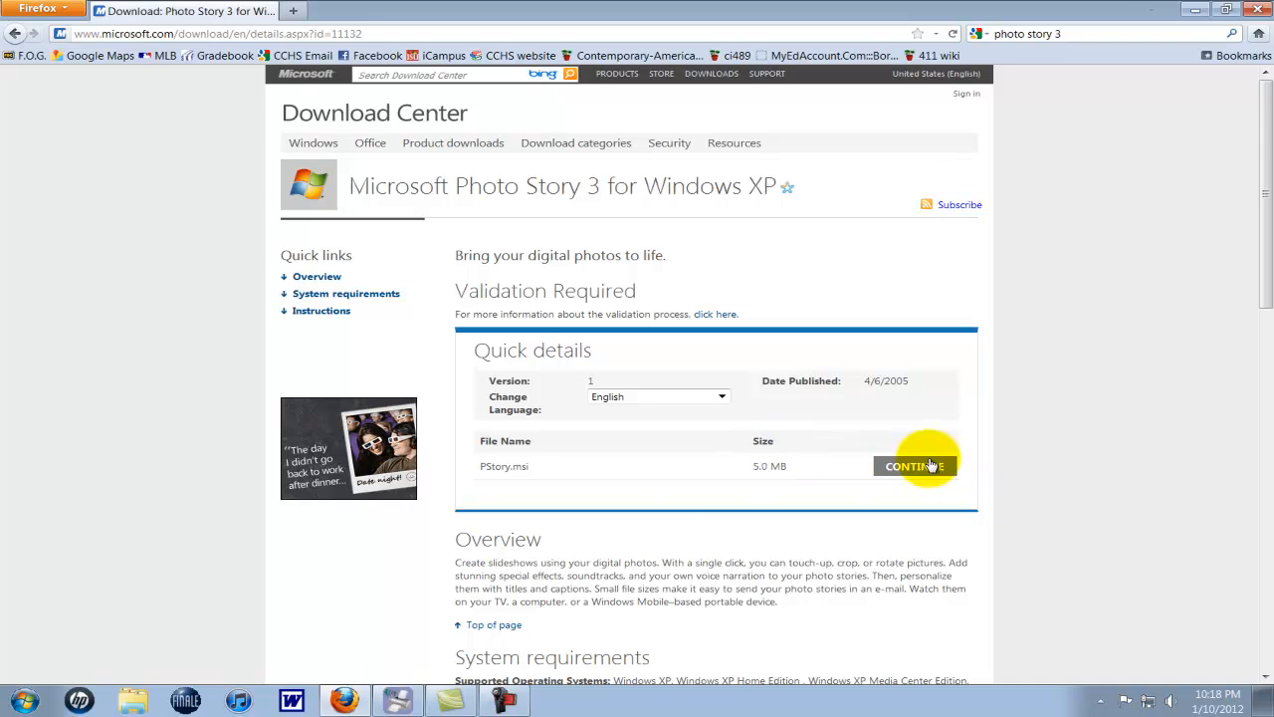
scroll(994, 523, "down", 2)
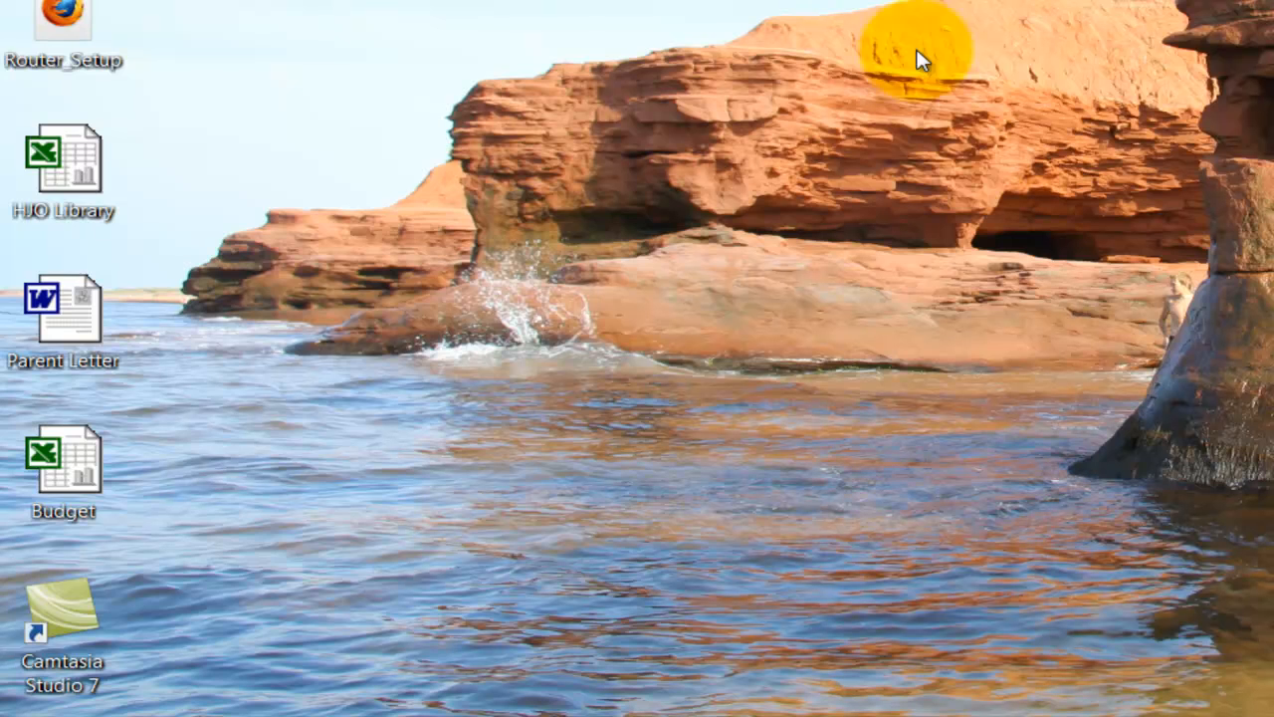
Launch Photo Story 3 for Windows from the installed programs and begin a new story.
left_click(39, 712)
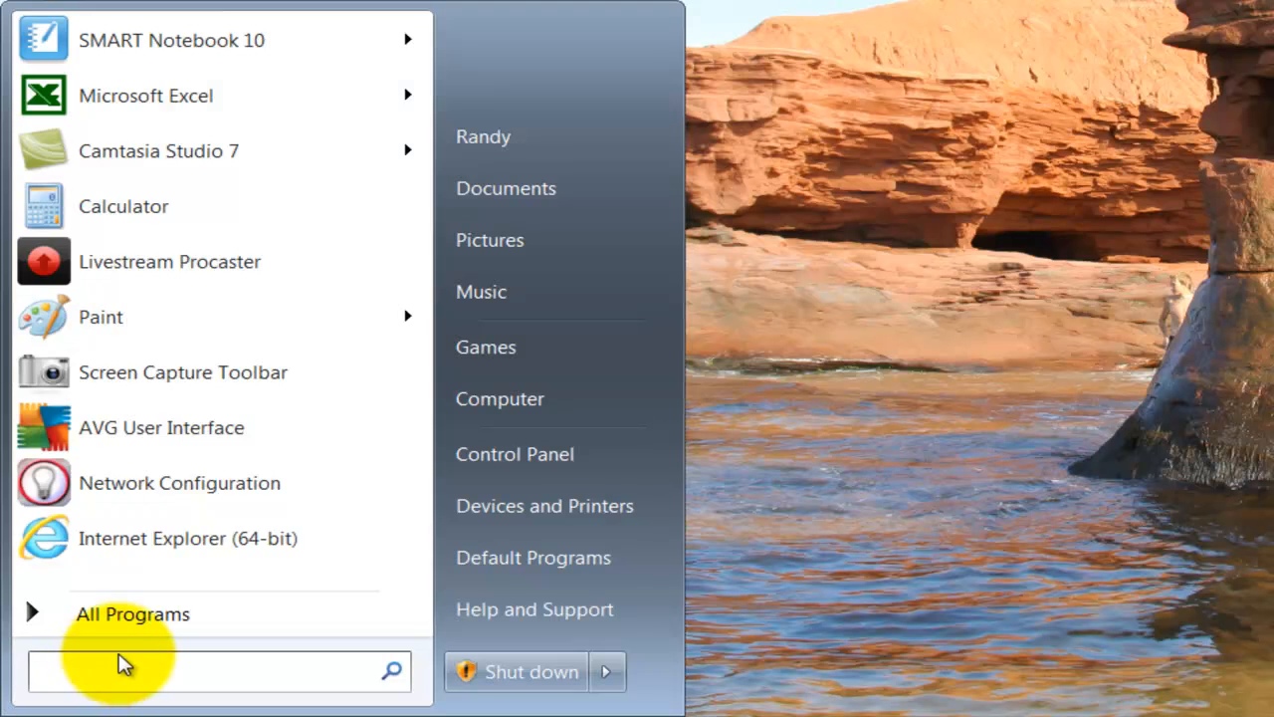
left_click(180, 610)
scroll(228, 469, "down", 3)
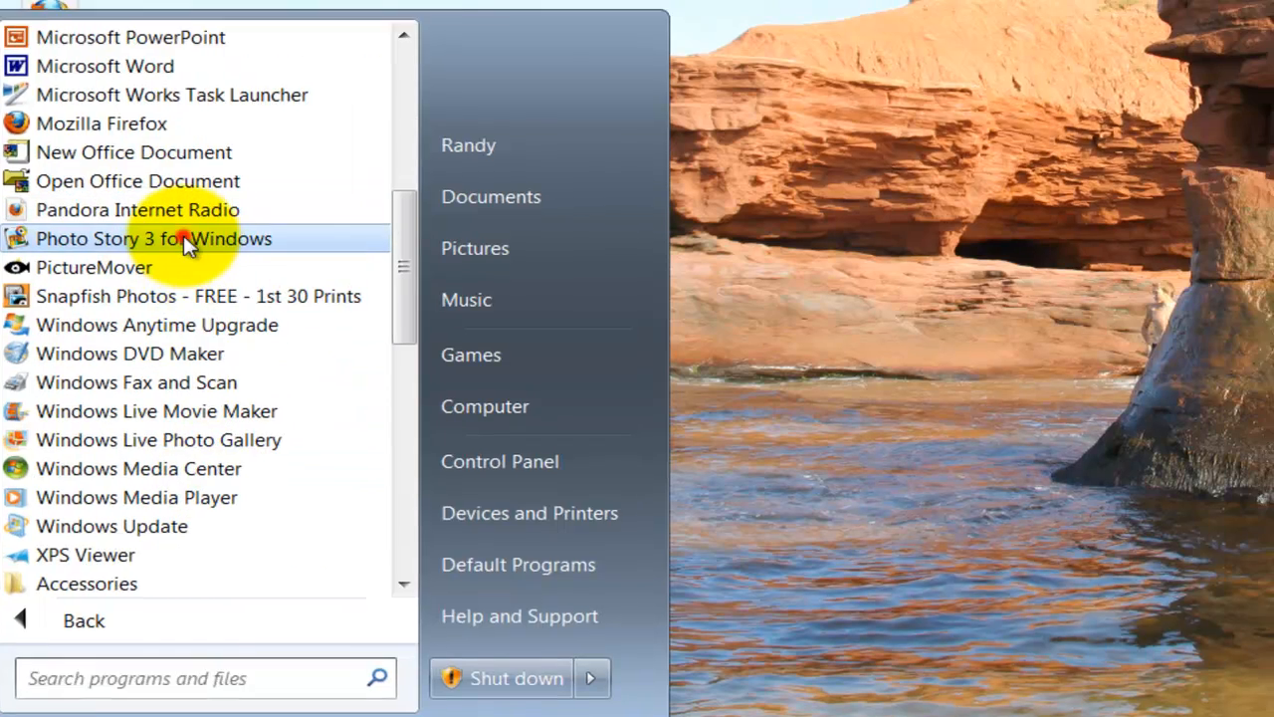
left_click(189, 230)
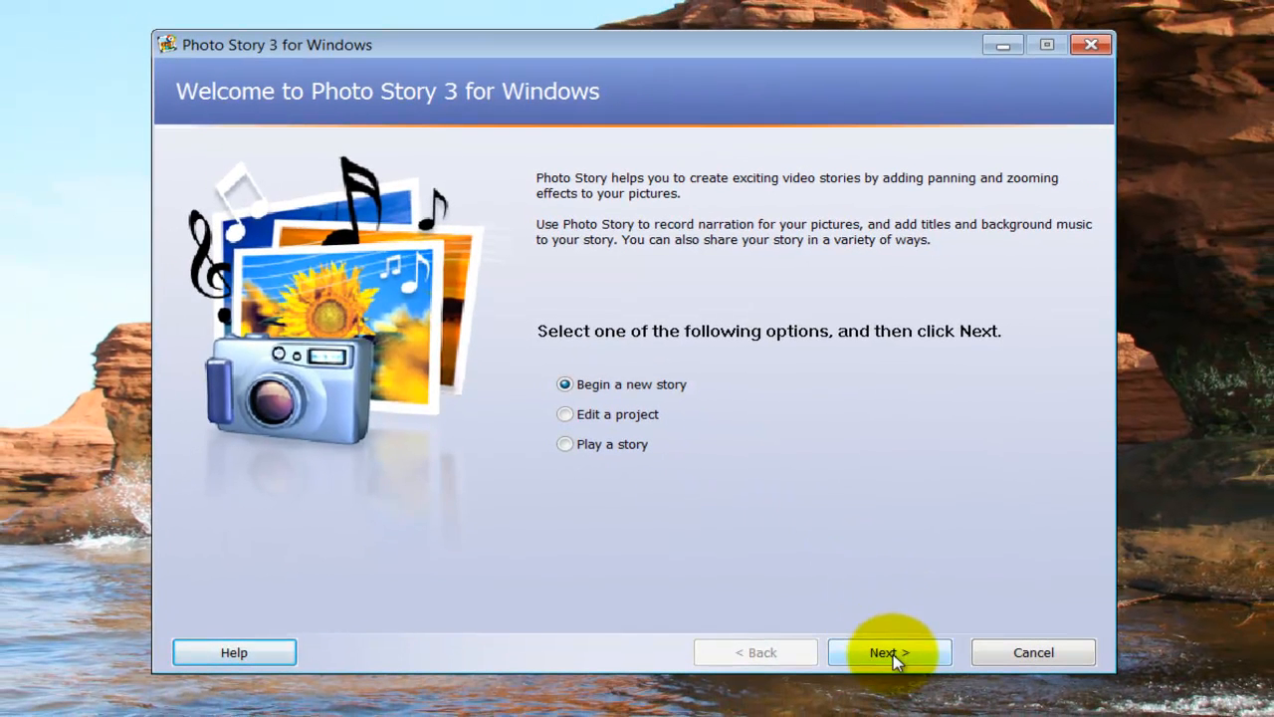
left_click(920, 692)
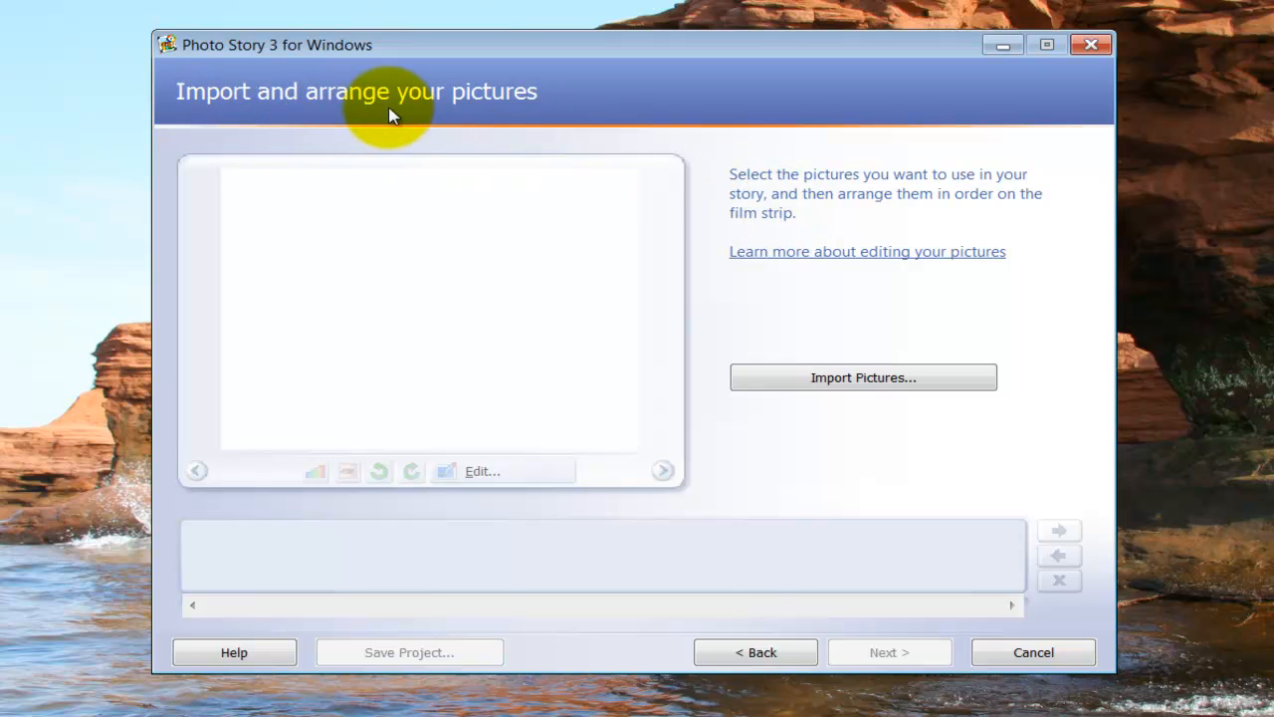
Start importing pictures and browse to the Bird folder on the Desktop.
left_click(854, 382)
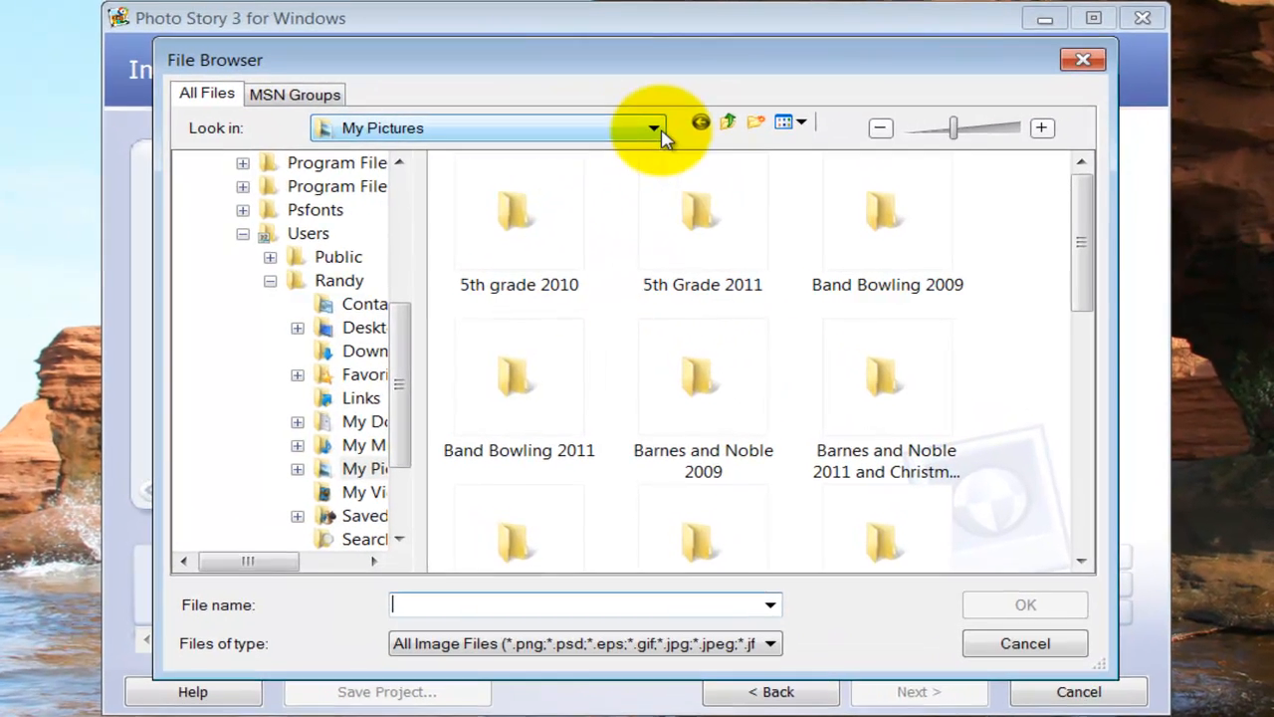
left_click(652, 138)
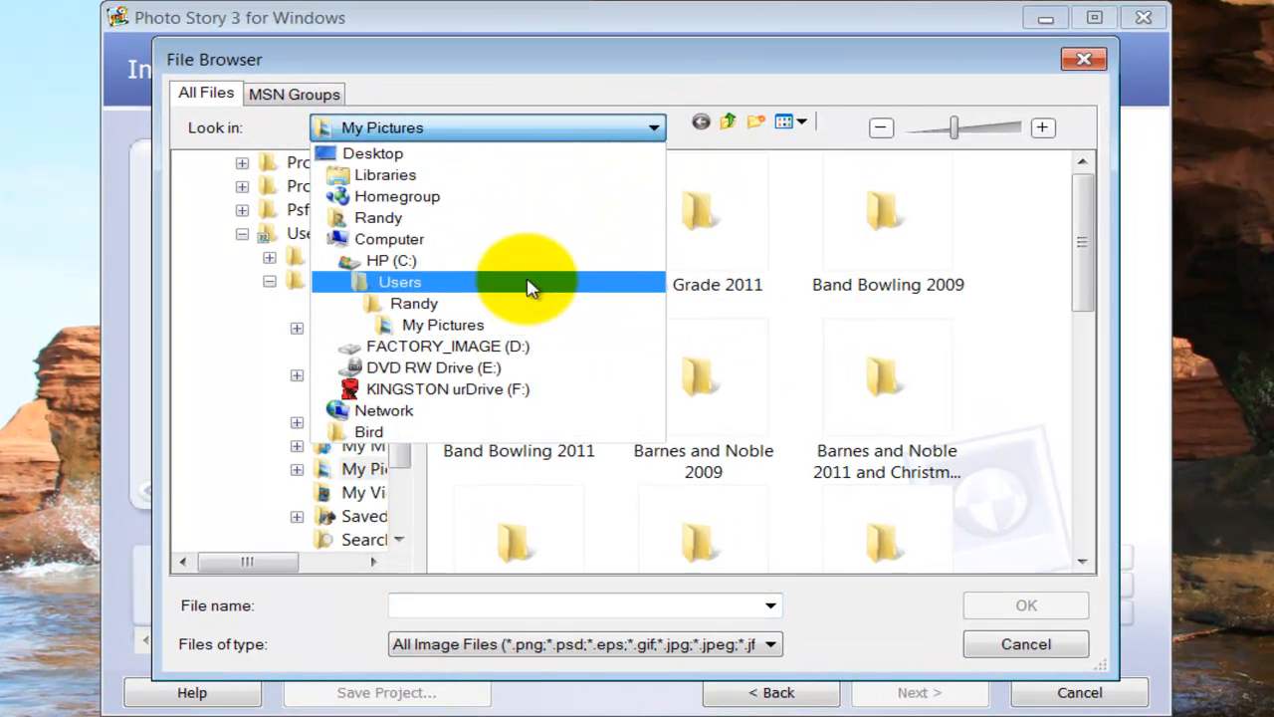
left_click(472, 162)
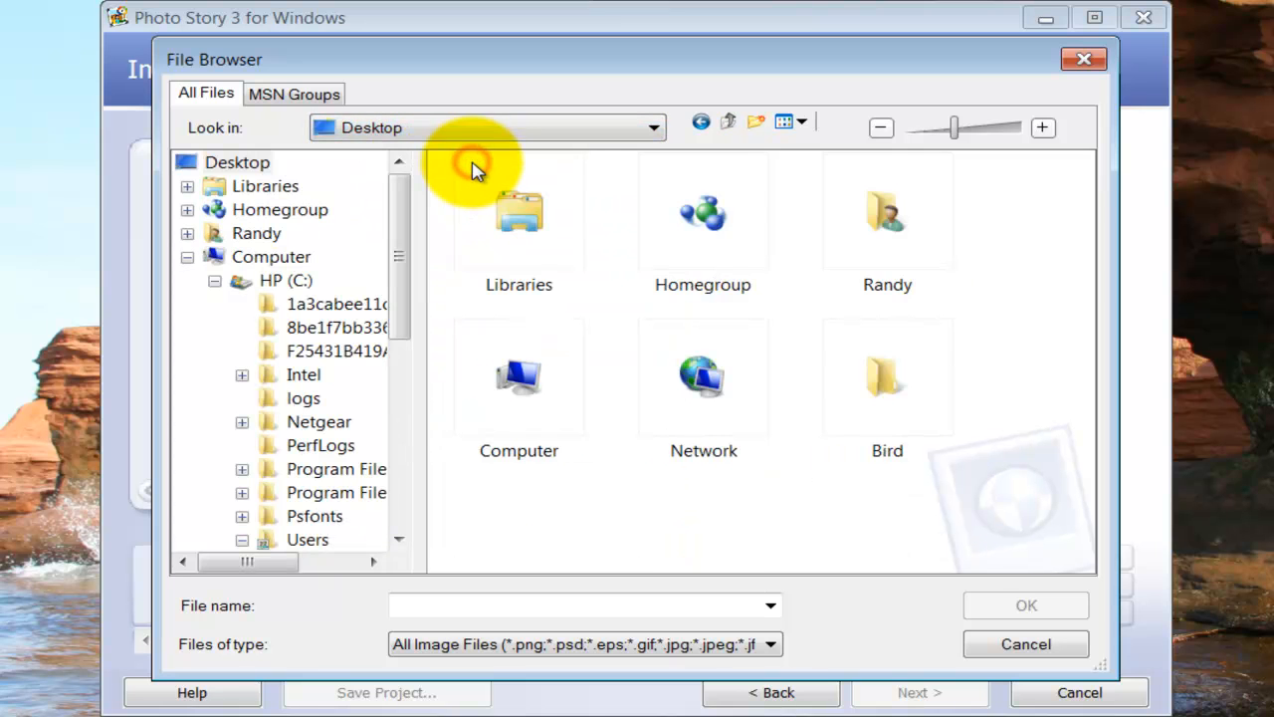
double_click(906, 402)
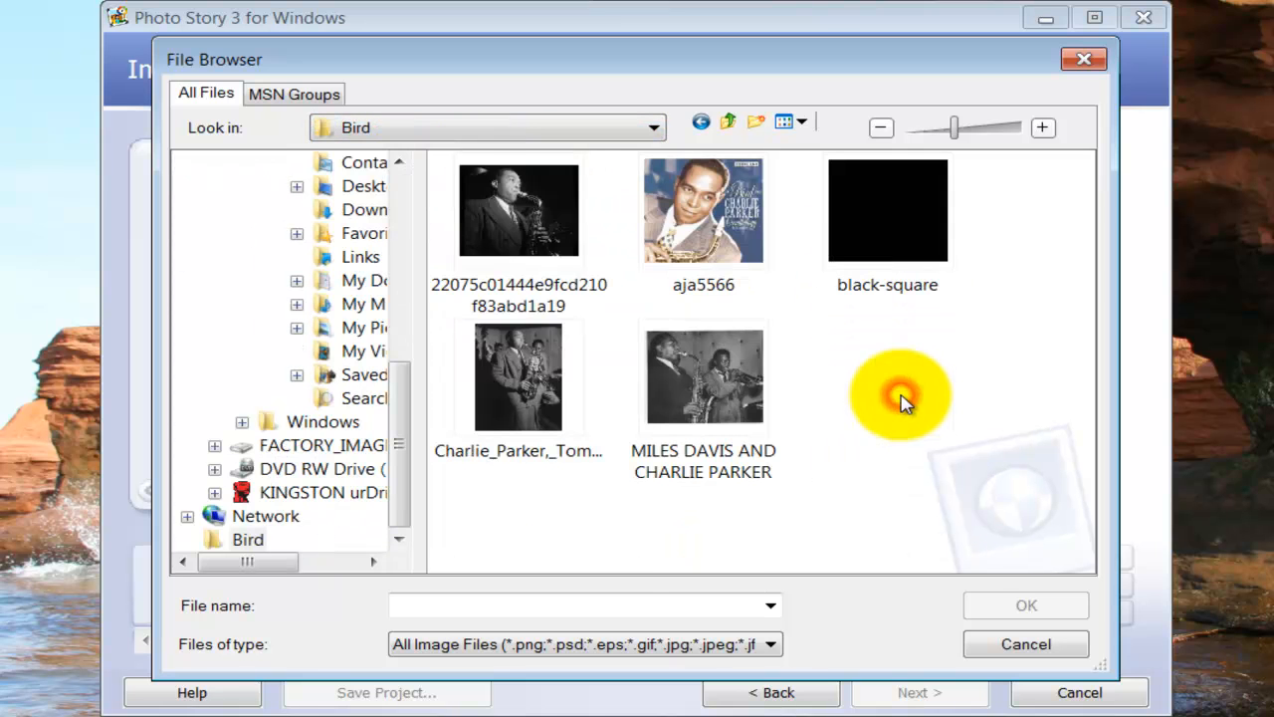
Select all the pictures in the Bird folder and import them into the story.
left_click(488, 198)
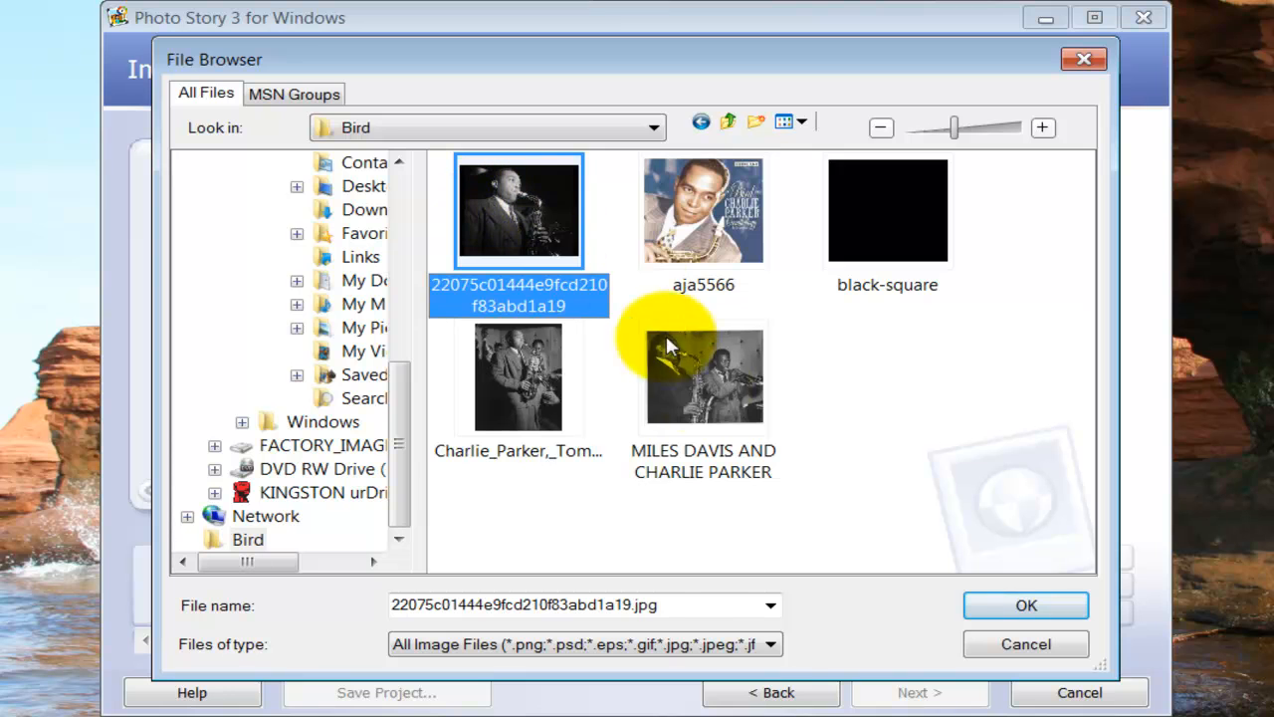
left_click(705, 390, "shift")
left_click(745, 255, "shift")
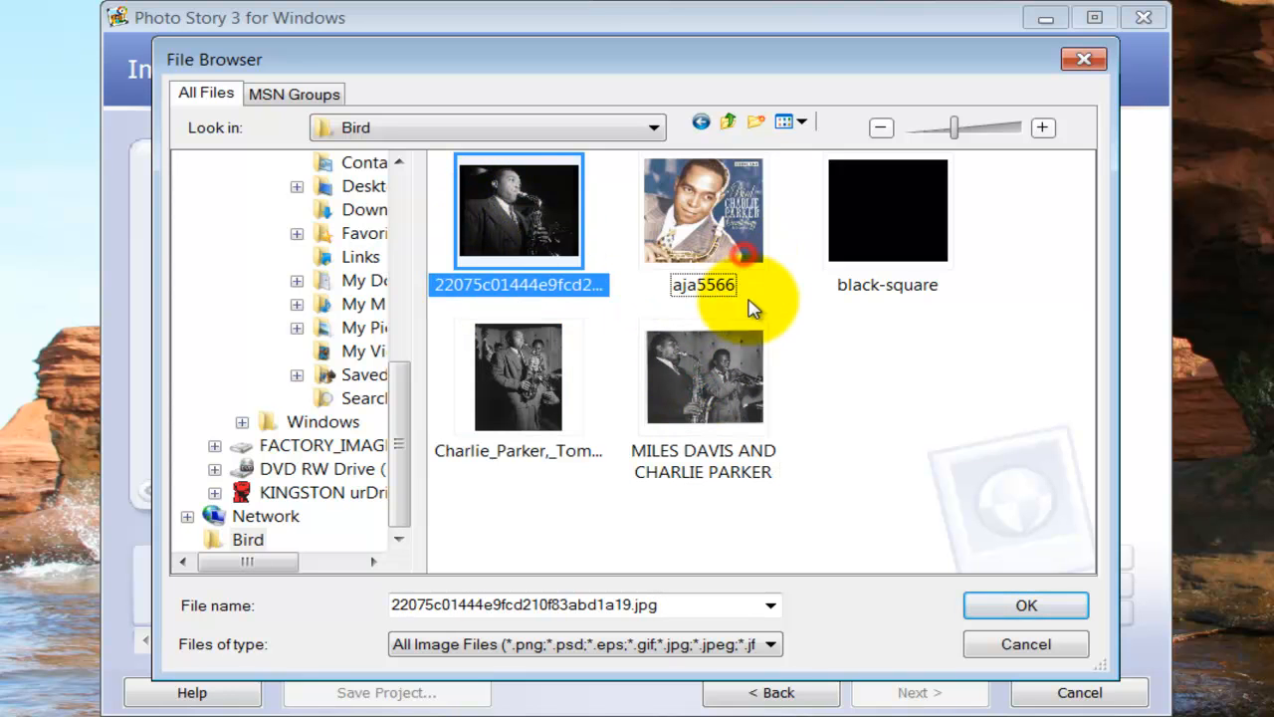
left_click(737, 211)
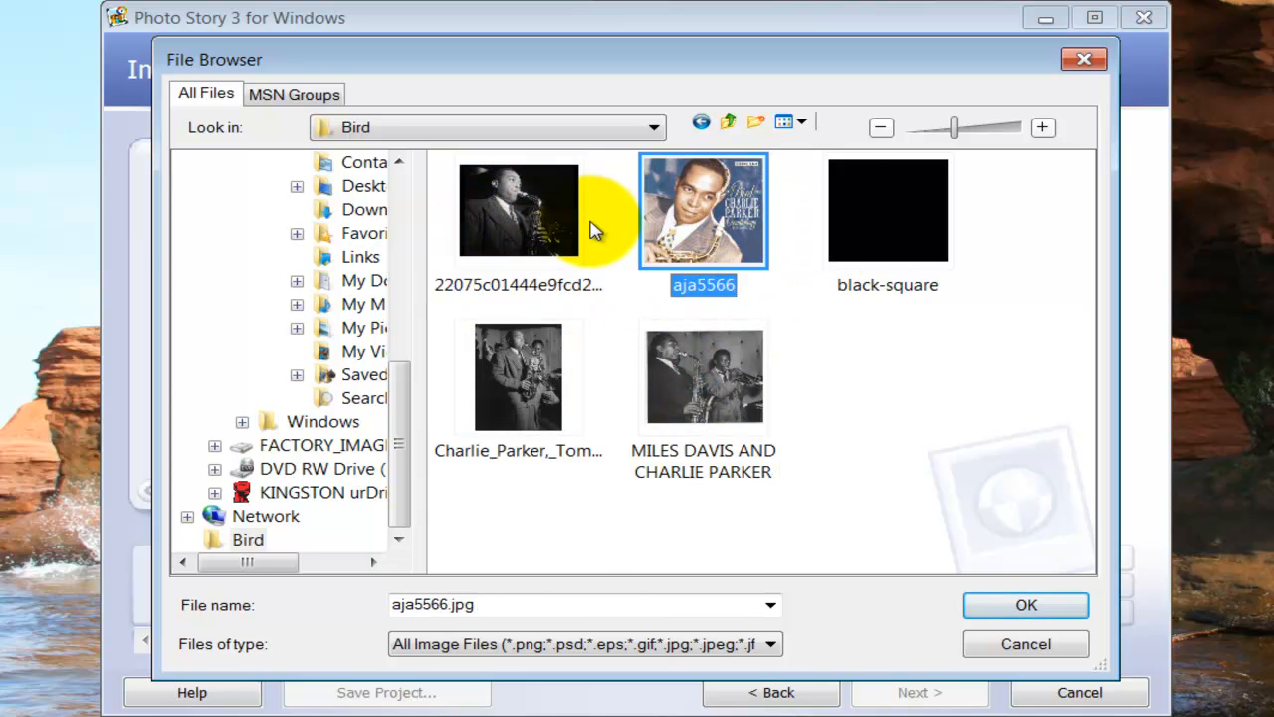
key("ctrl+a")
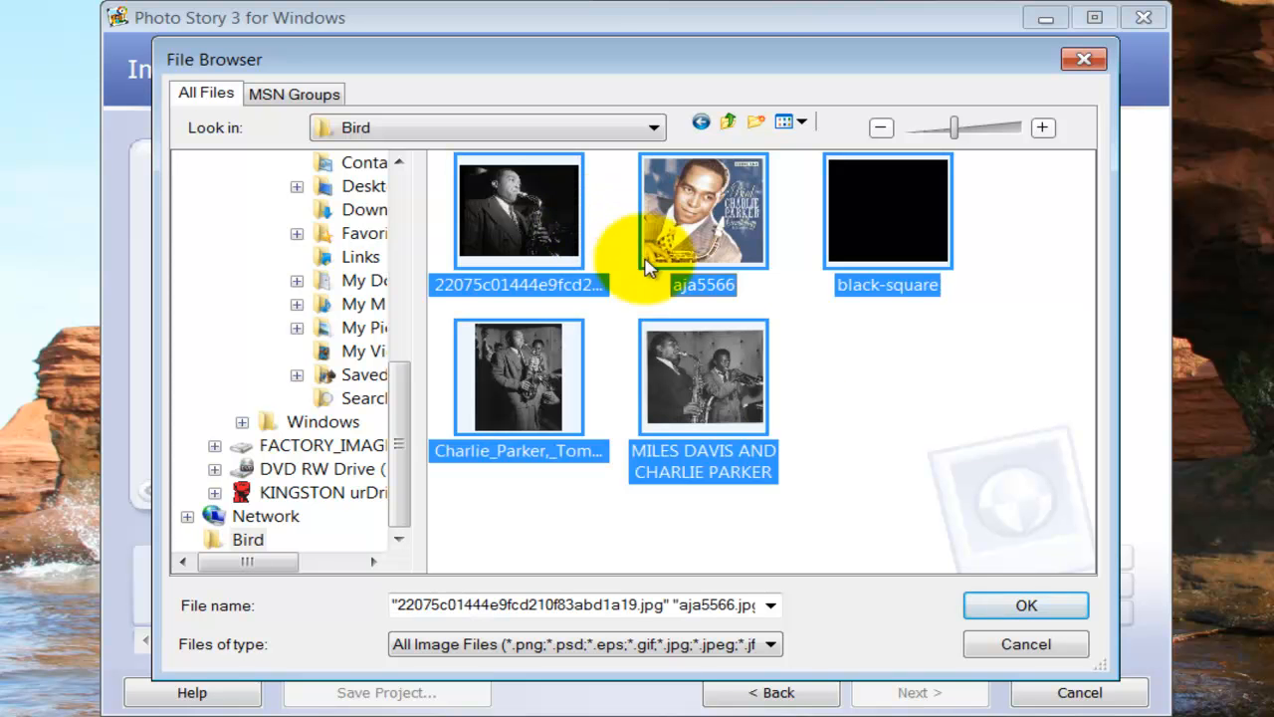
left_click(1018, 606)
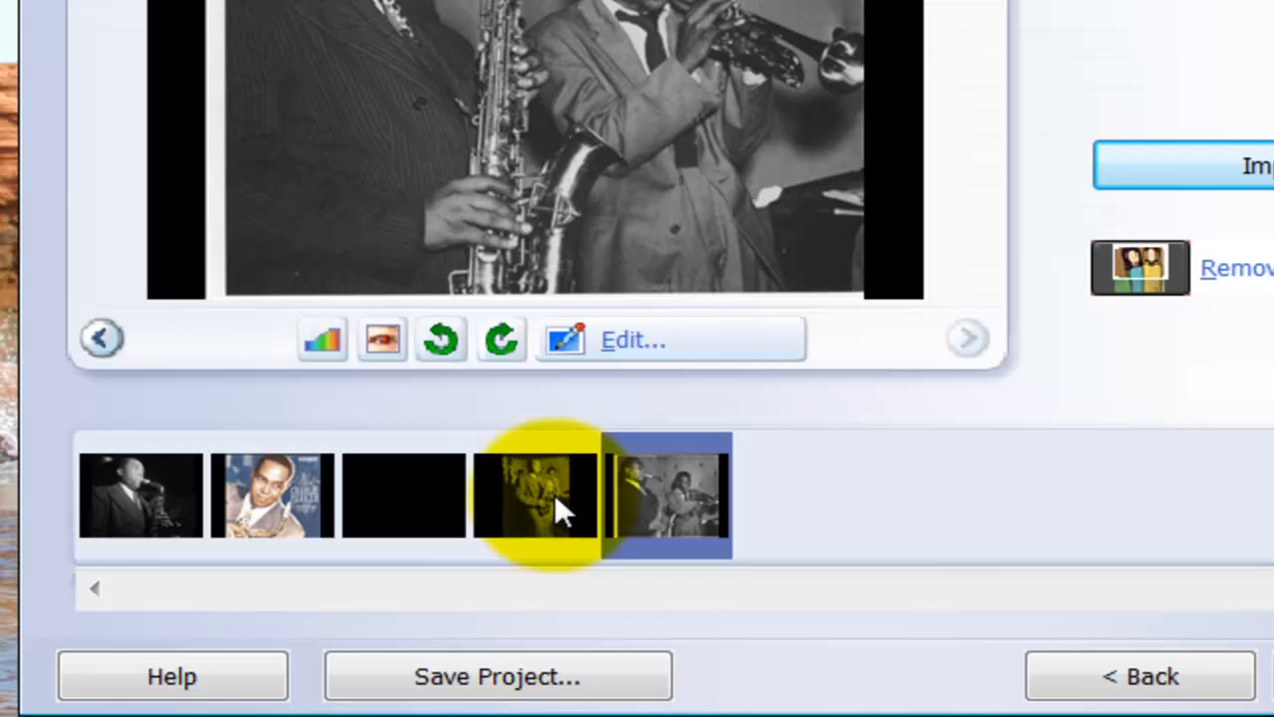
Reorder the film strip to black square, colour album cover, two standing musicians, solo saxophonist, and the saxophone and trumpet photo.
left_click(554, 493)
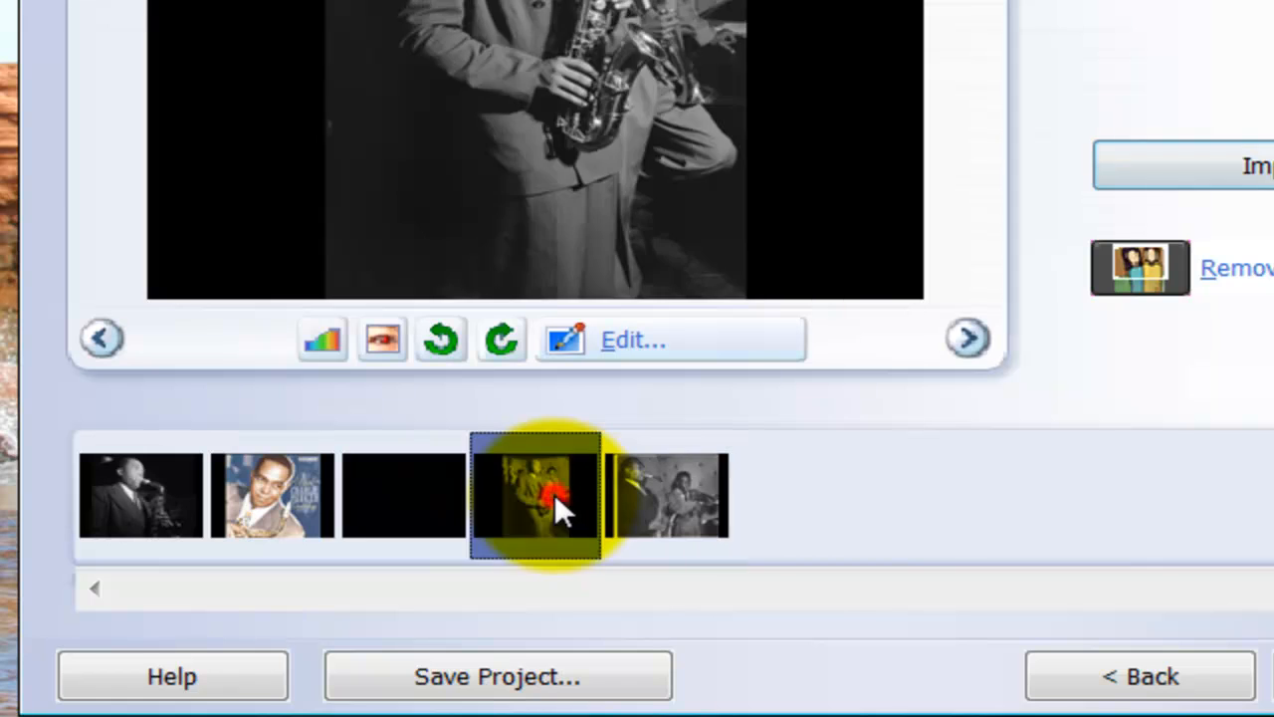
left_click(399, 492)
left_click(294, 486)
left_click(154, 495)
left_click_drag(388, 491, 128, 503)
left_click_drag(441, 494, 288, 494)
left_click_drag(535, 494, 365, 490)
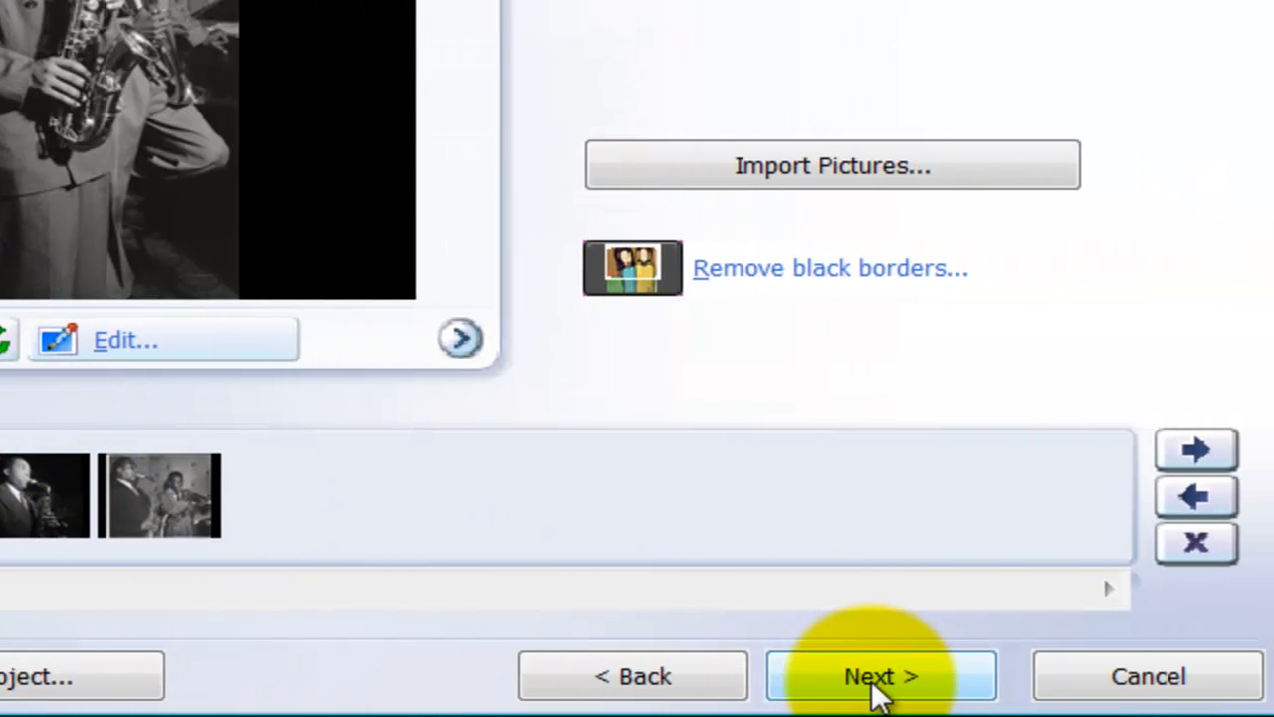
Continue to the title page without removing black borders, look through the pictures, and select the black opening picture.
left_click(876, 692)
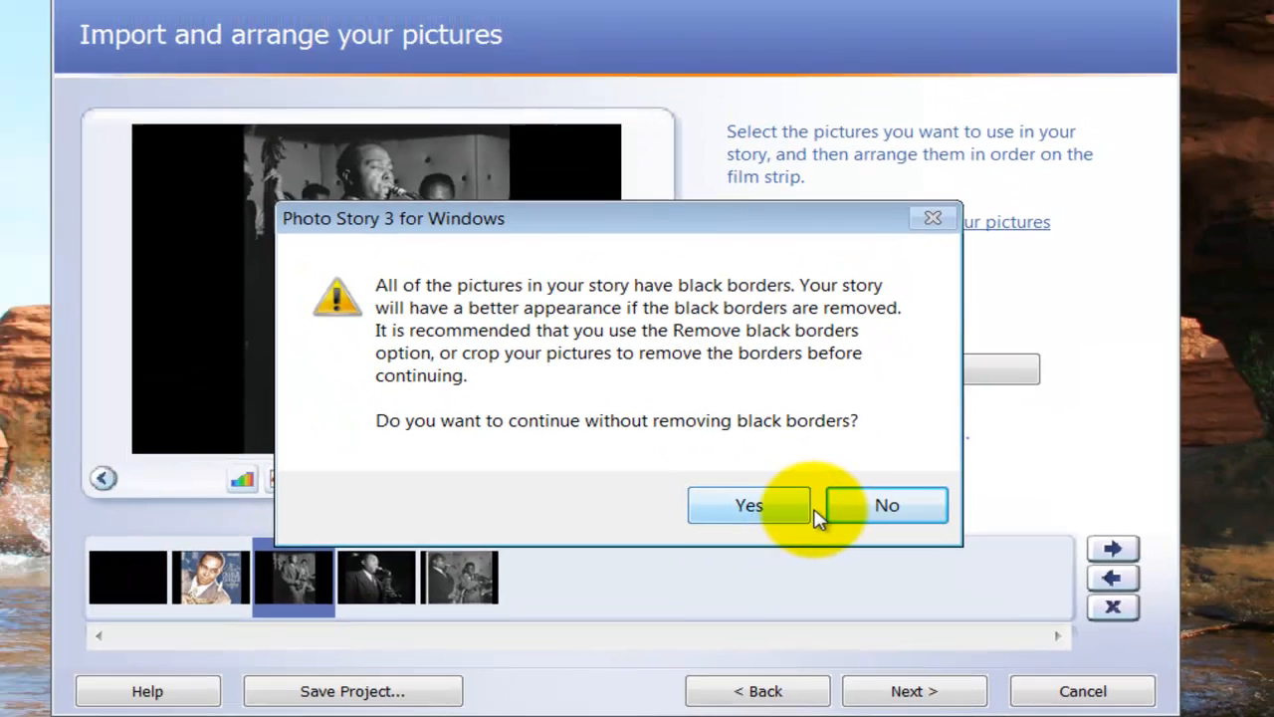
left_click(589, 394)
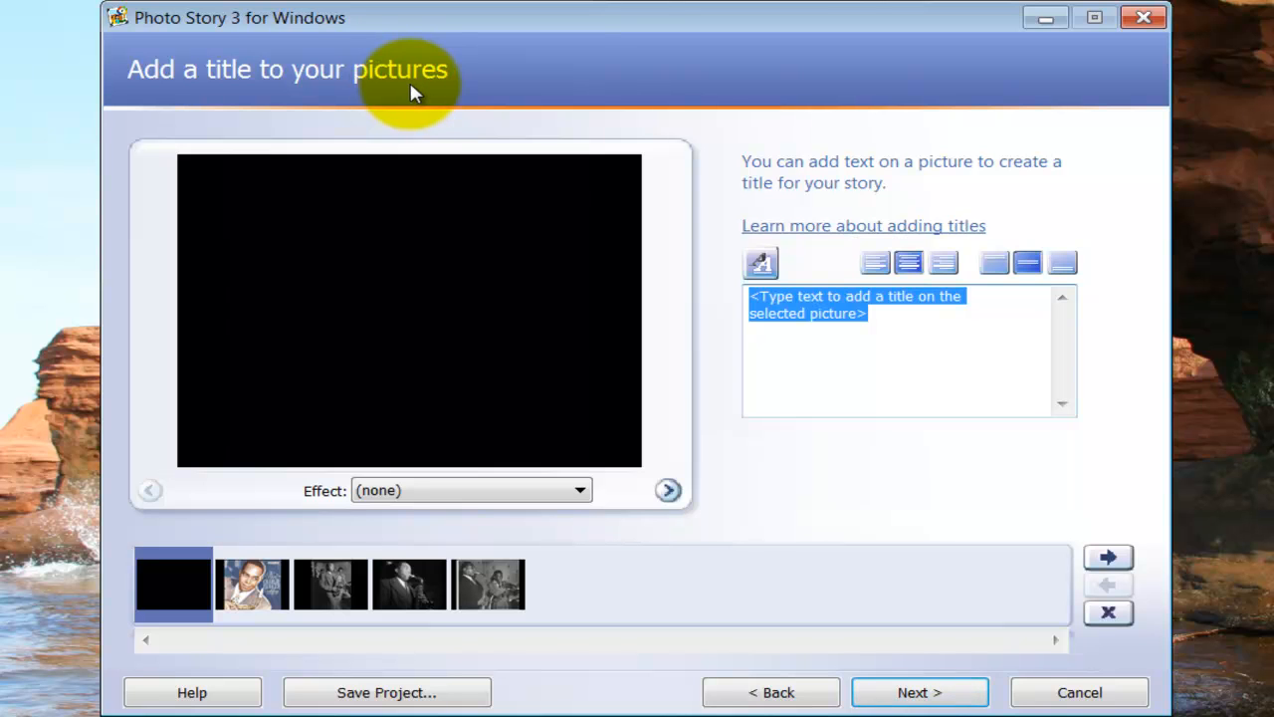
left_click(254, 587)
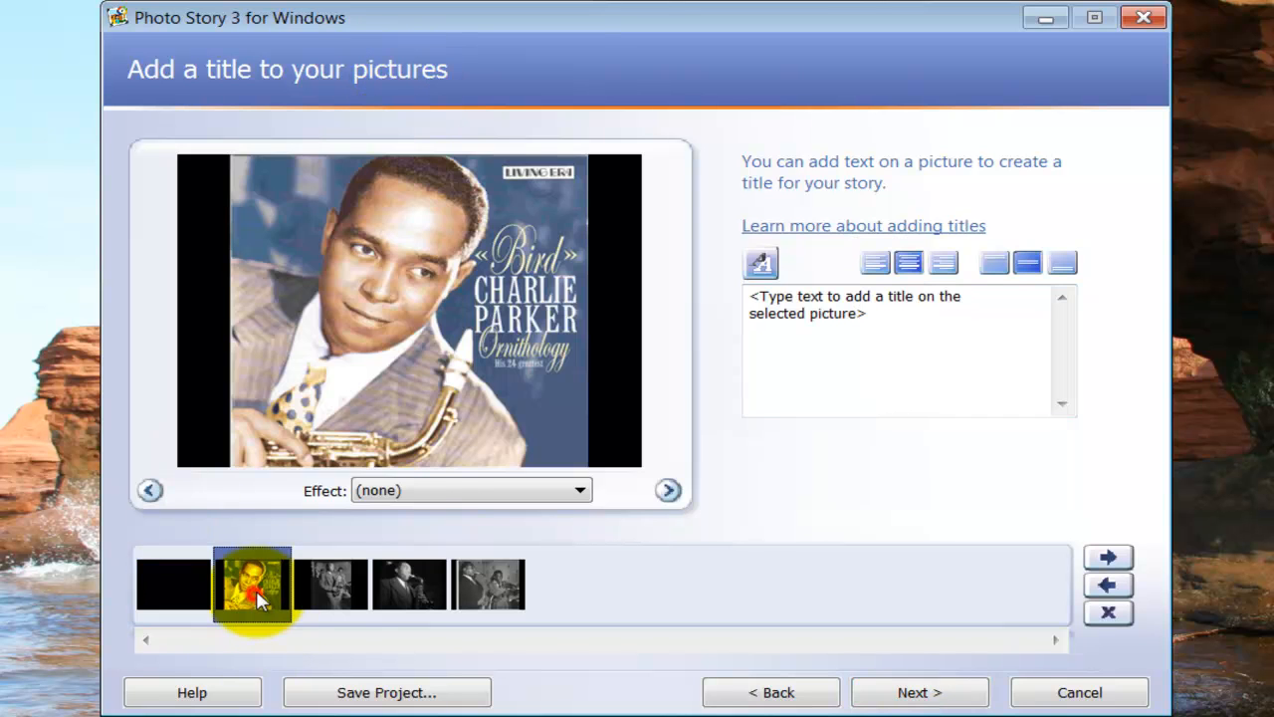
left_click(334, 589)
left_click(420, 585)
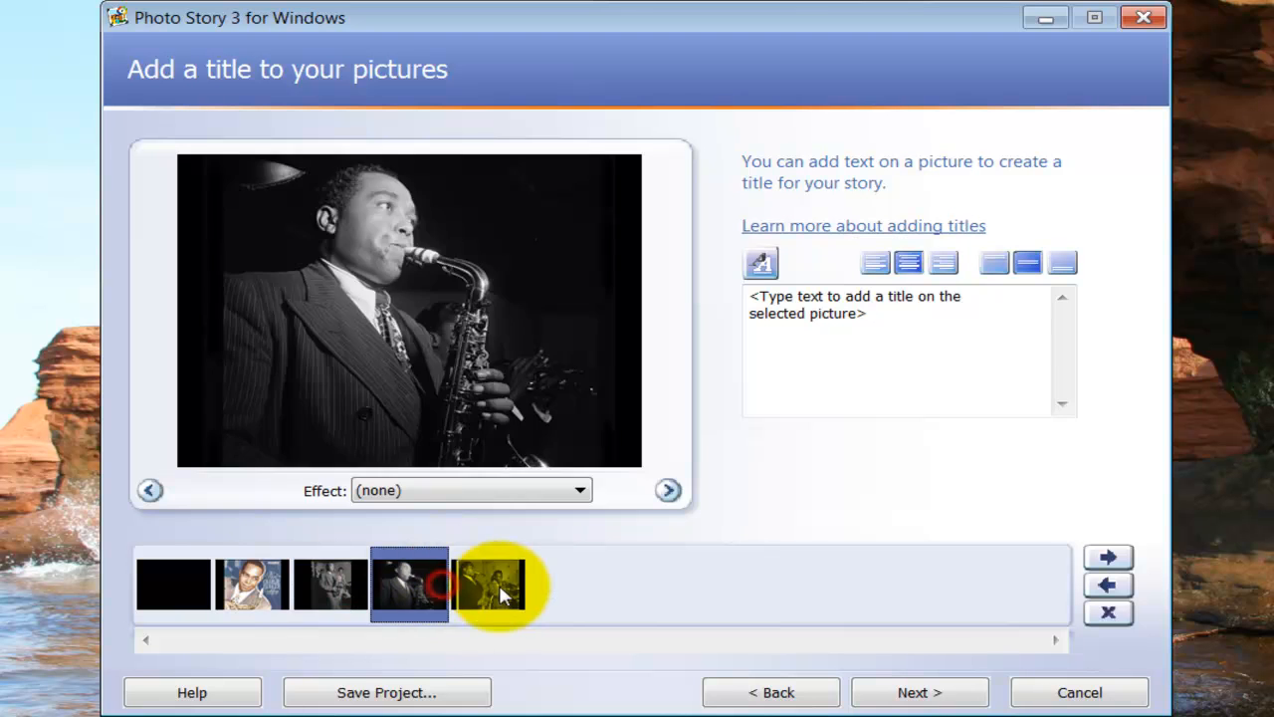
left_click(493, 589)
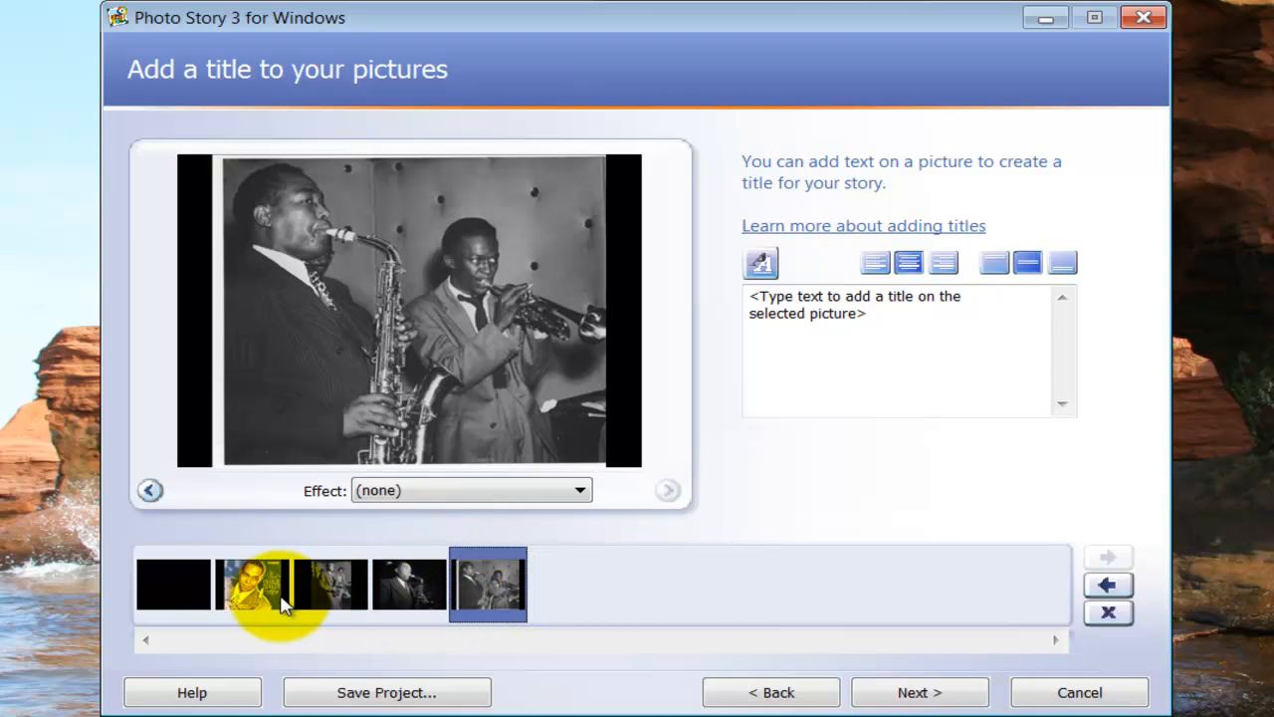
left_click(182, 587)
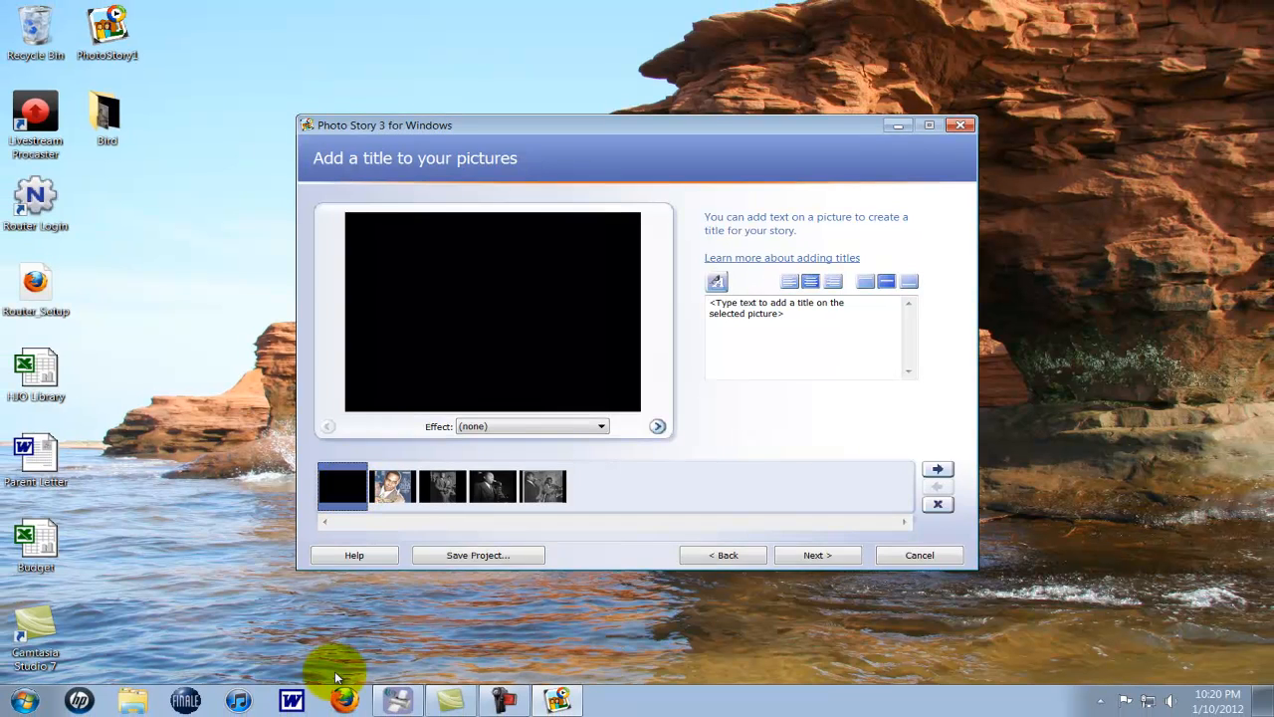
Switch to Firefox, search Google Images for "black square", and close the browser to return to Photo Story.
left_click(343, 700)
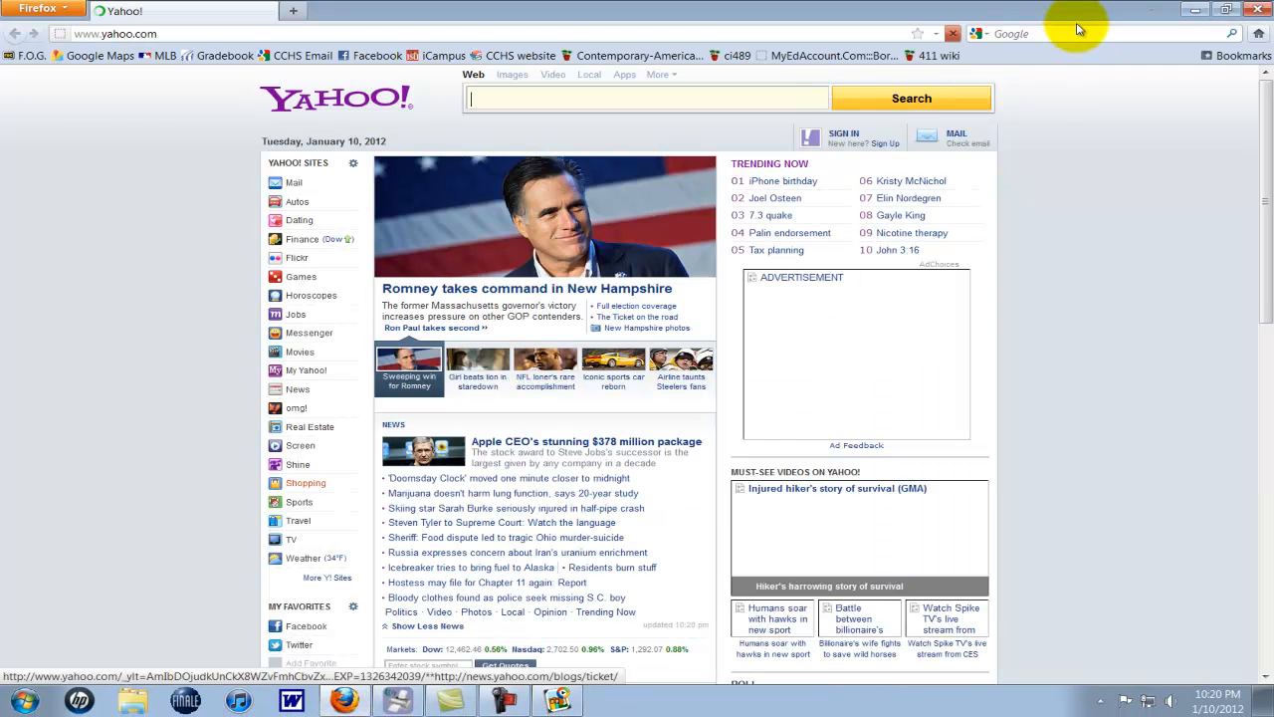
left_click(1075, 34)
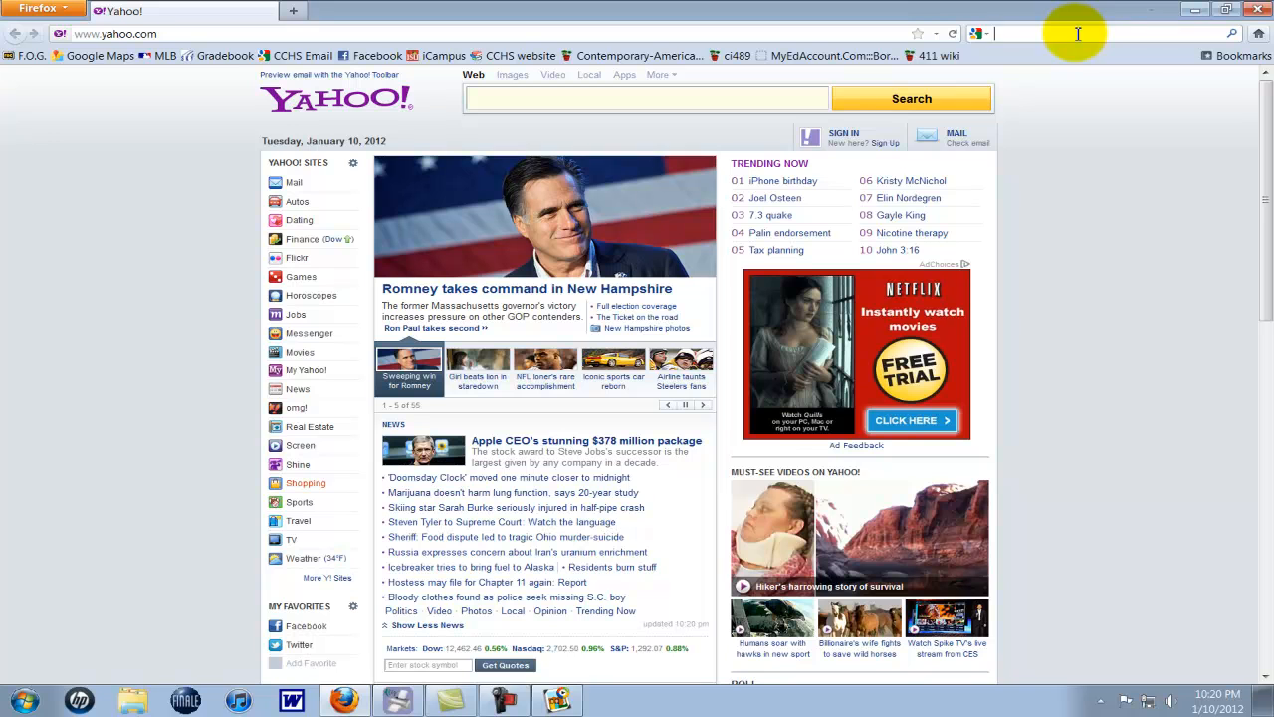
type("black s")
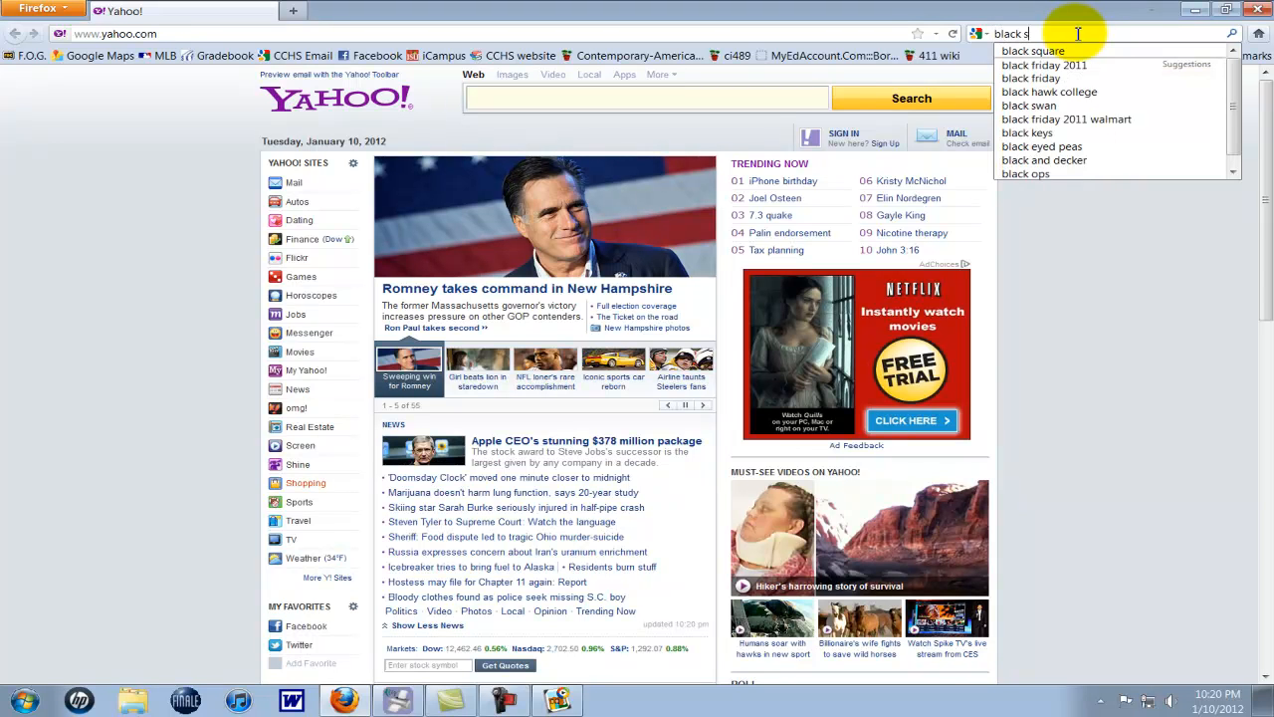
type("quare")
key("Return")
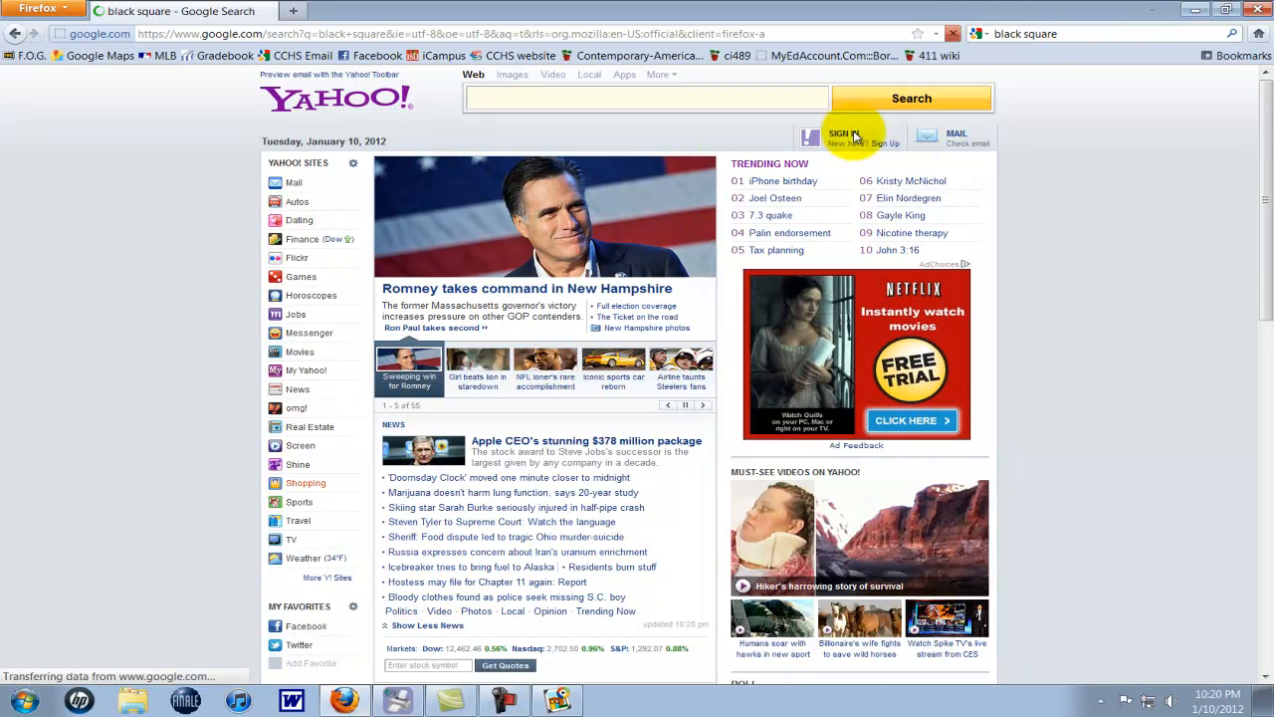
left_click(45, 223)
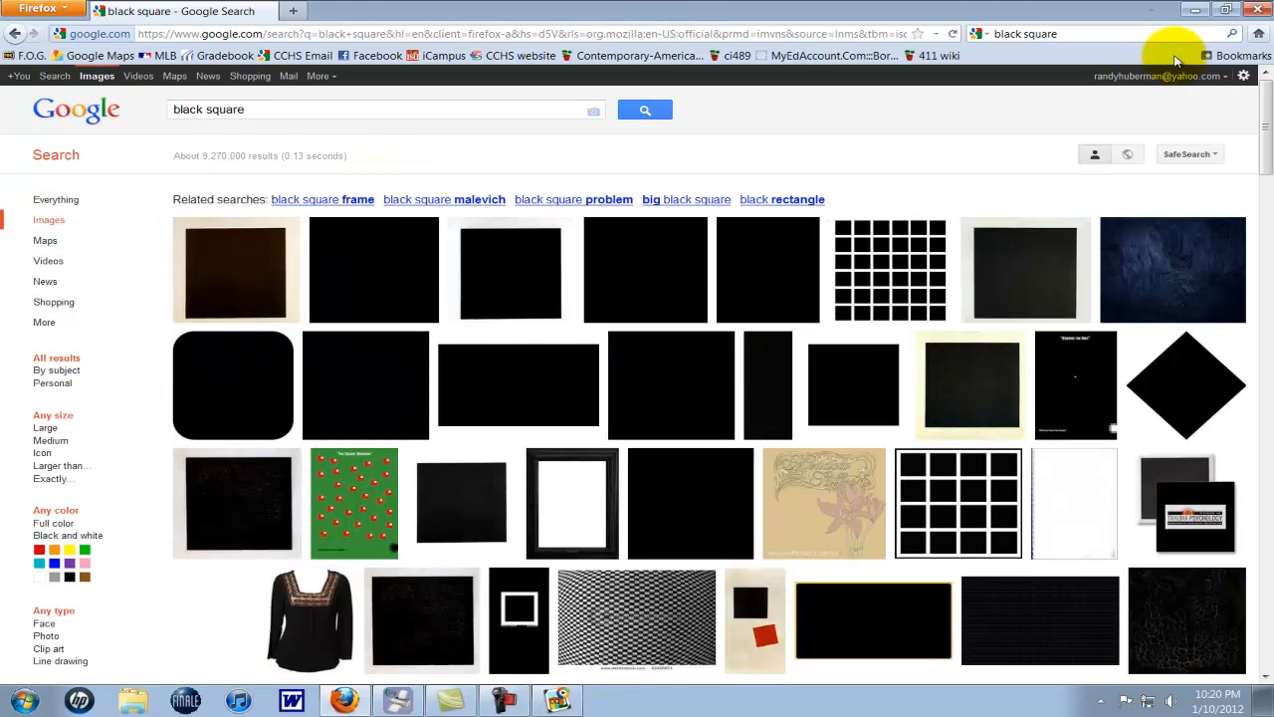
left_click(1257, 9)
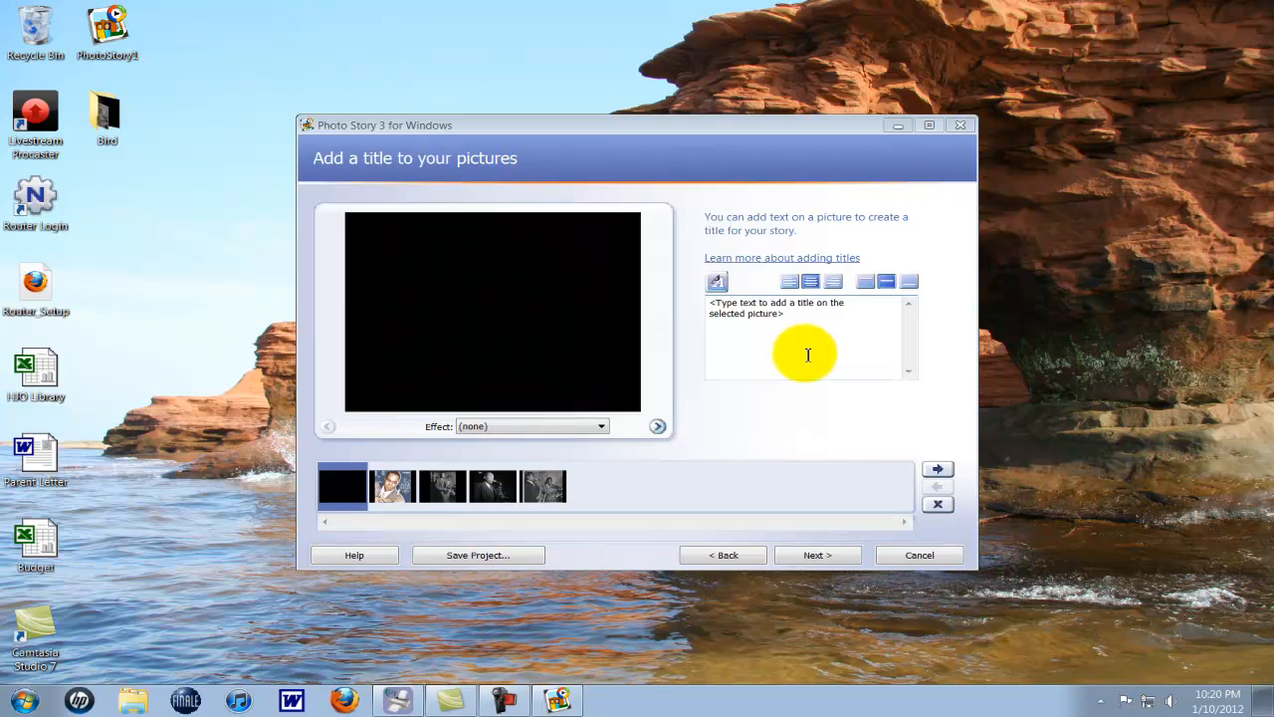
Set the black opening slide's title font to Papyrus, Bold Oblique, size 26, in white.
left_click(353, 486)
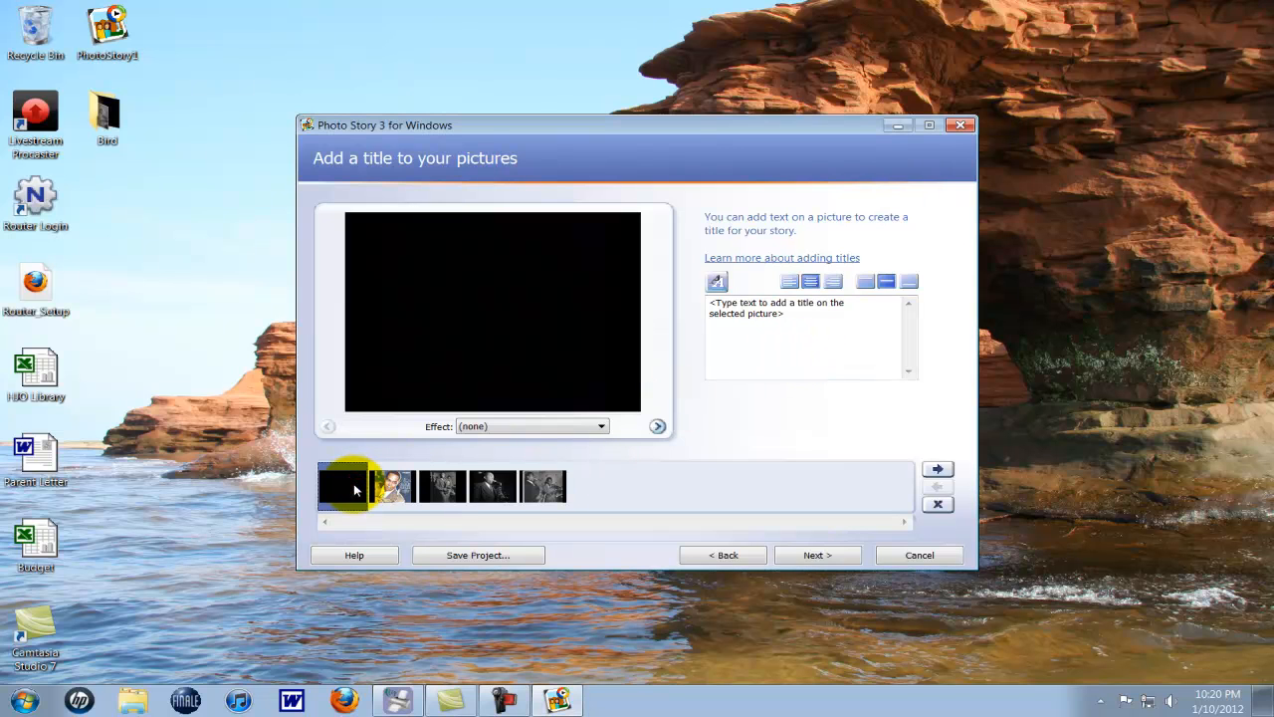
left_click(717, 283)
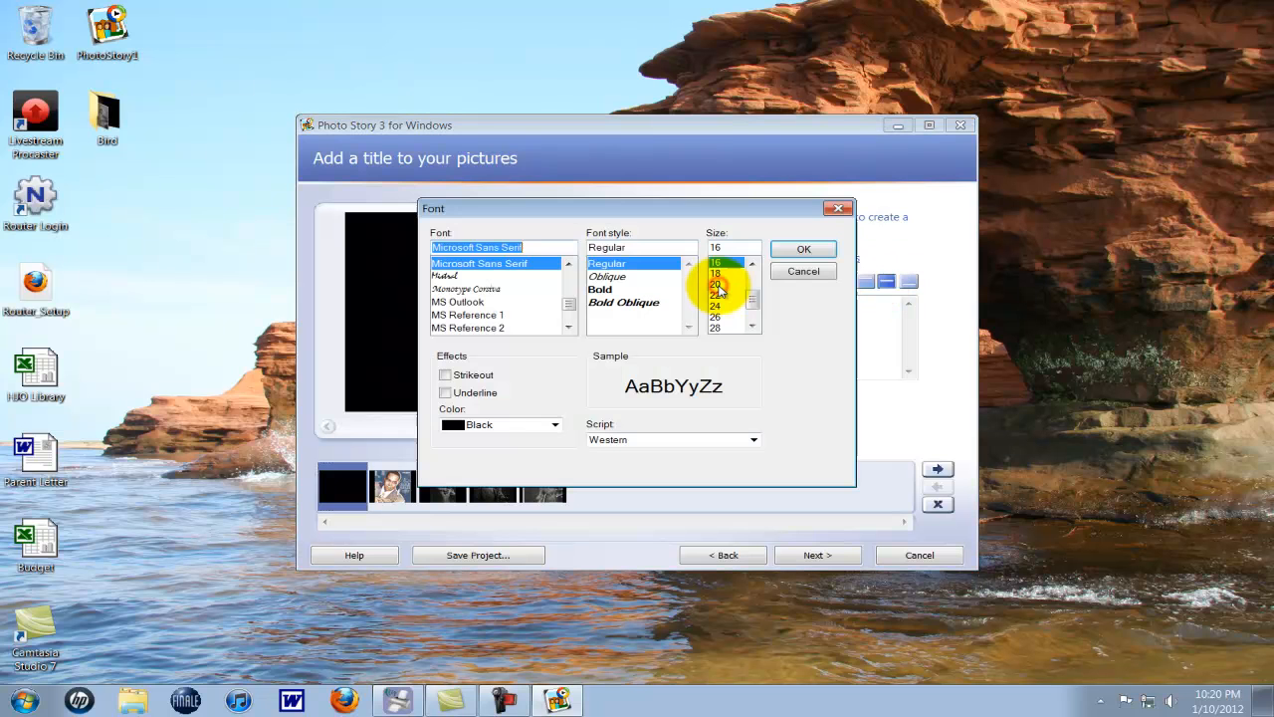
scroll(508, 299, "down", 1)
scroll(508, 301, "down", 5)
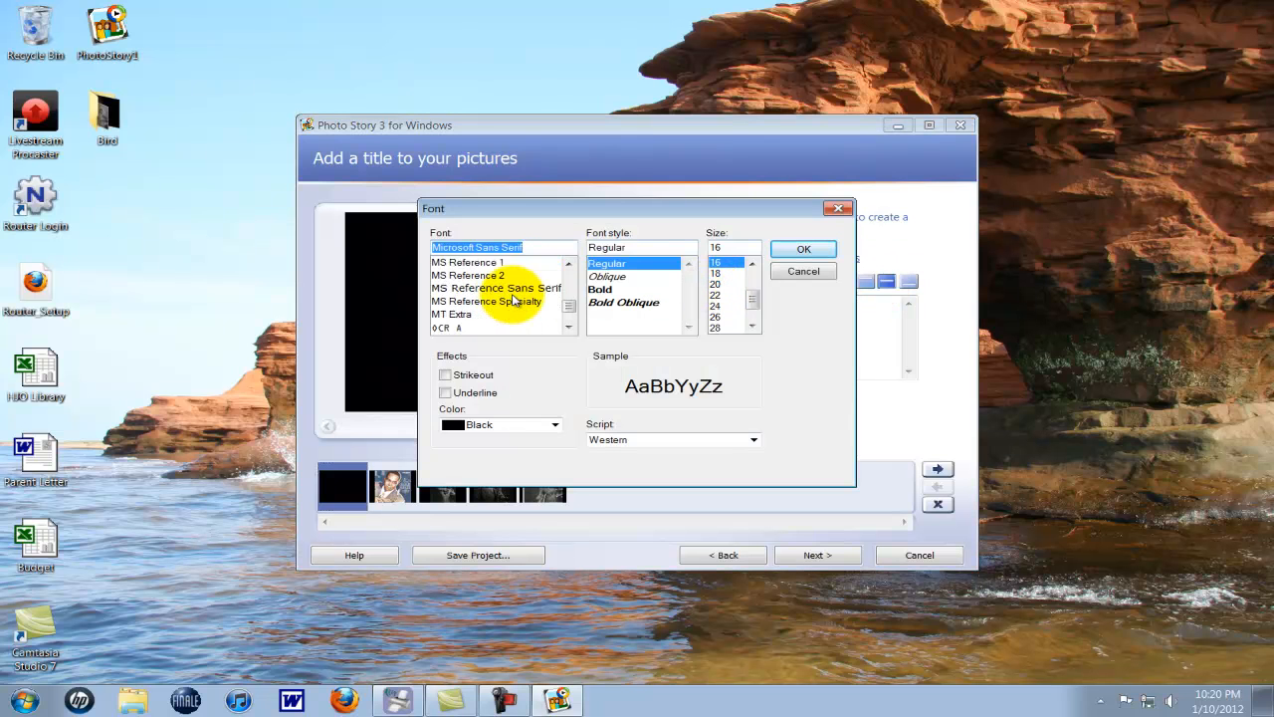
left_click(466, 289)
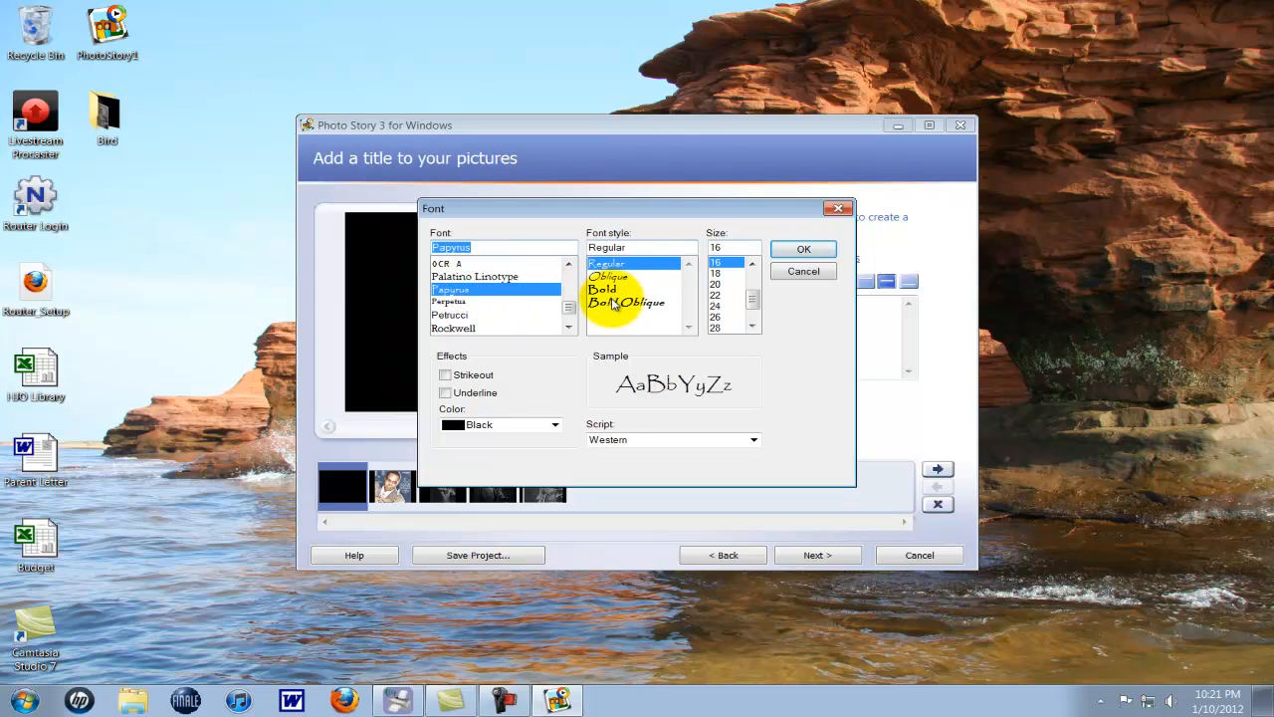
left_click(614, 302)
left_click(717, 317)
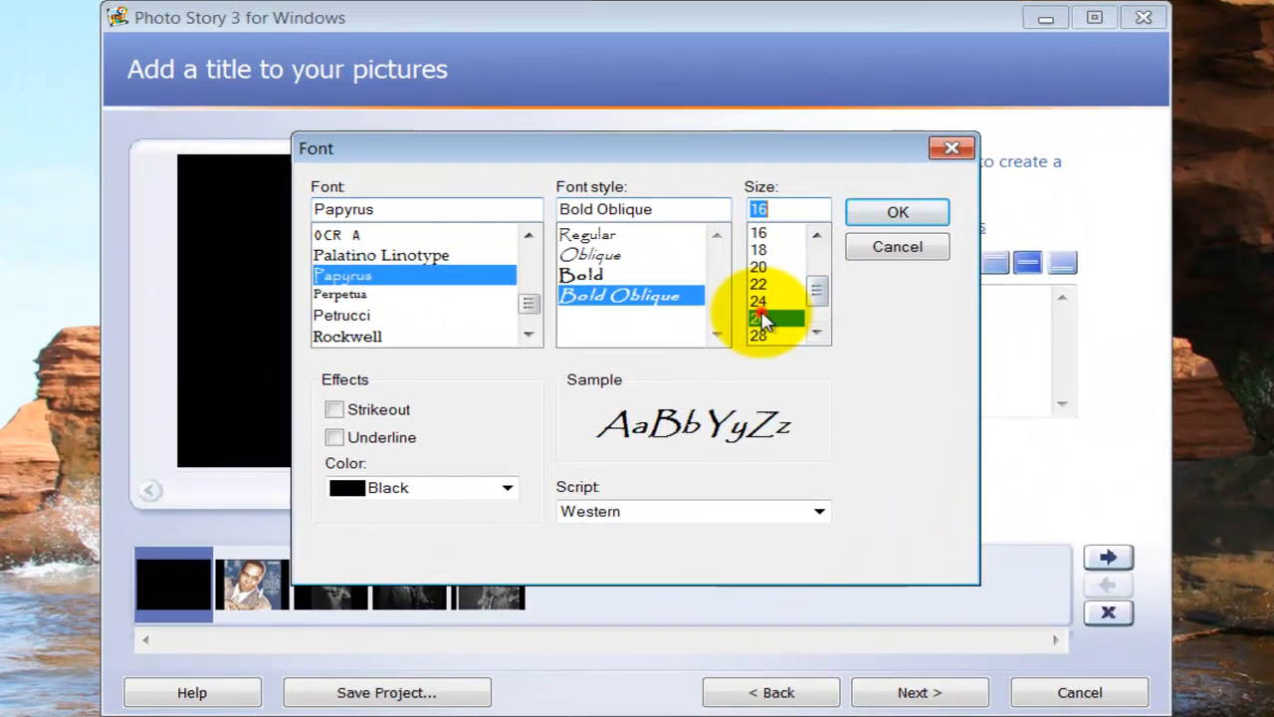
left_click(484, 488)
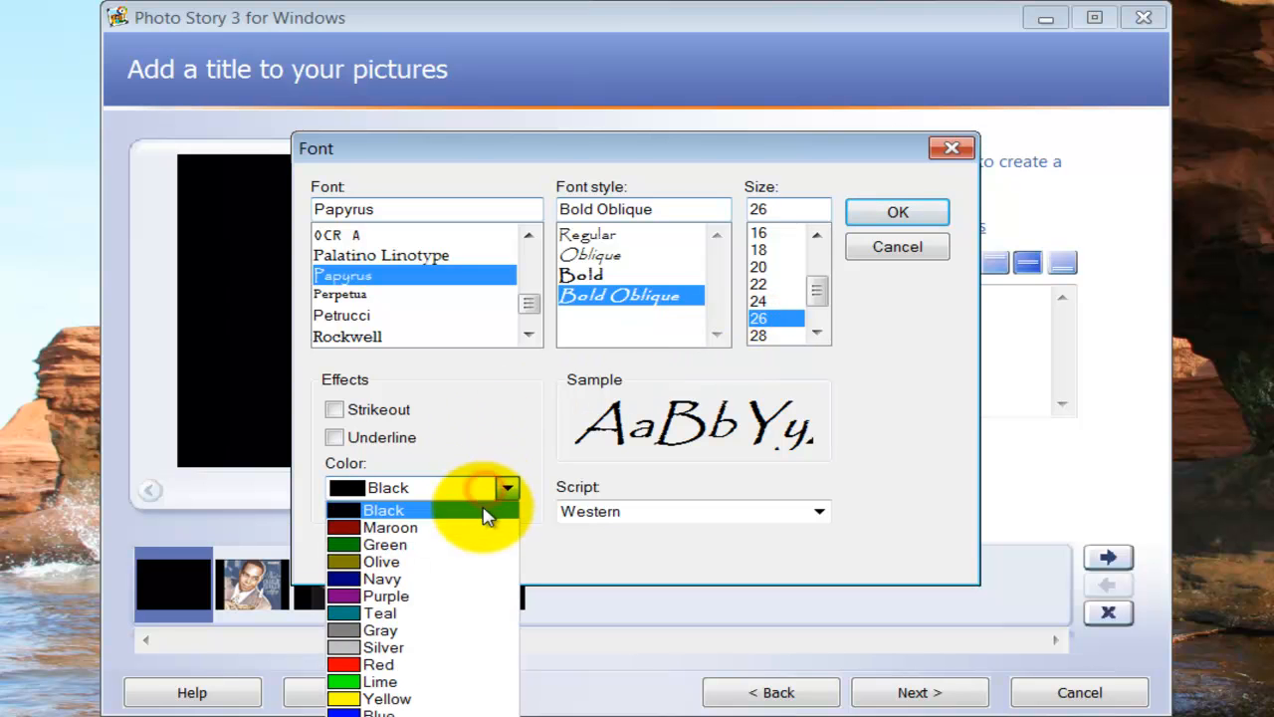
left_click(450, 716)
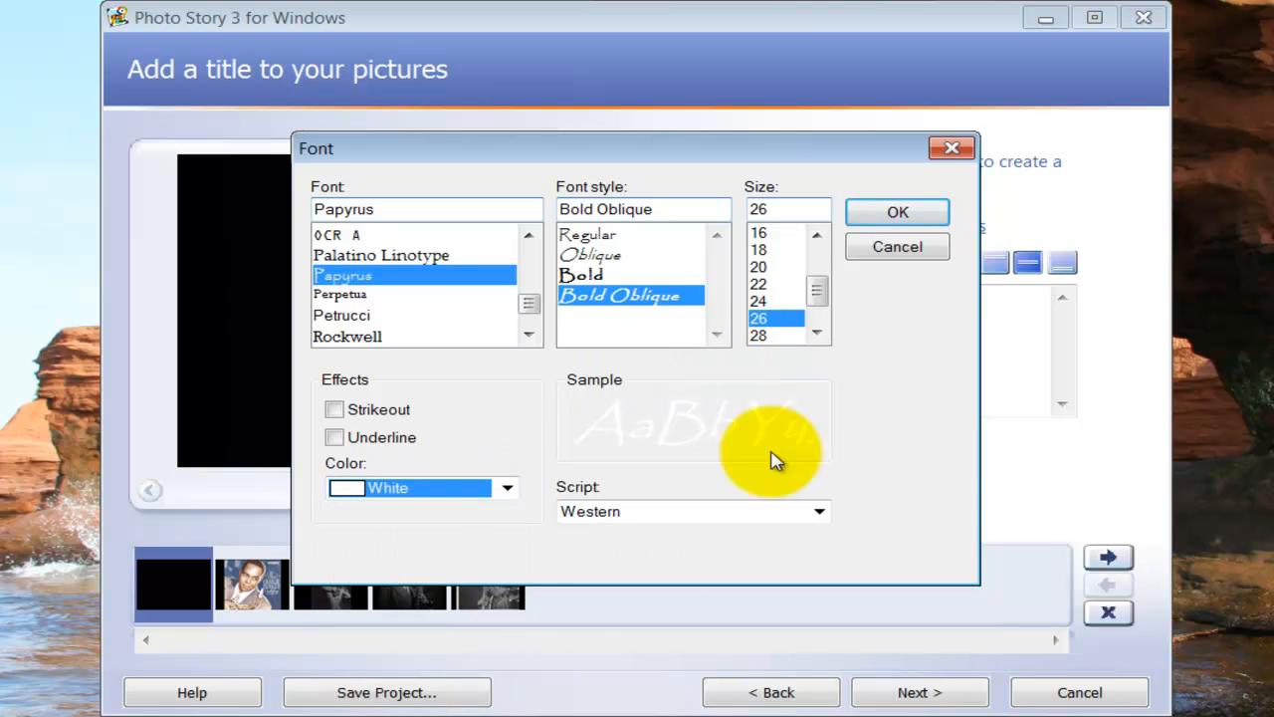
left_click(890, 214)
Replace the placeholder on the black opening slide with the title: Charlie "Bird" Parker.
left_click(890, 312)
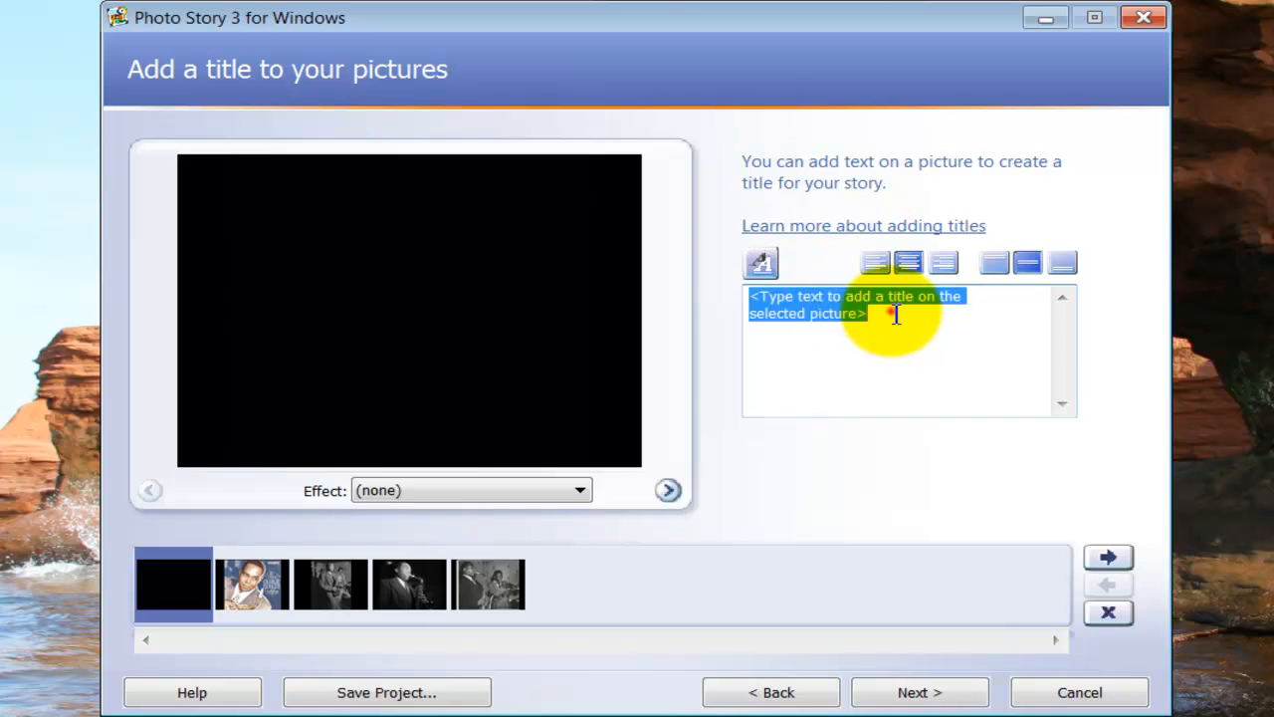
left_click(683, 236)
left_click(954, 328)
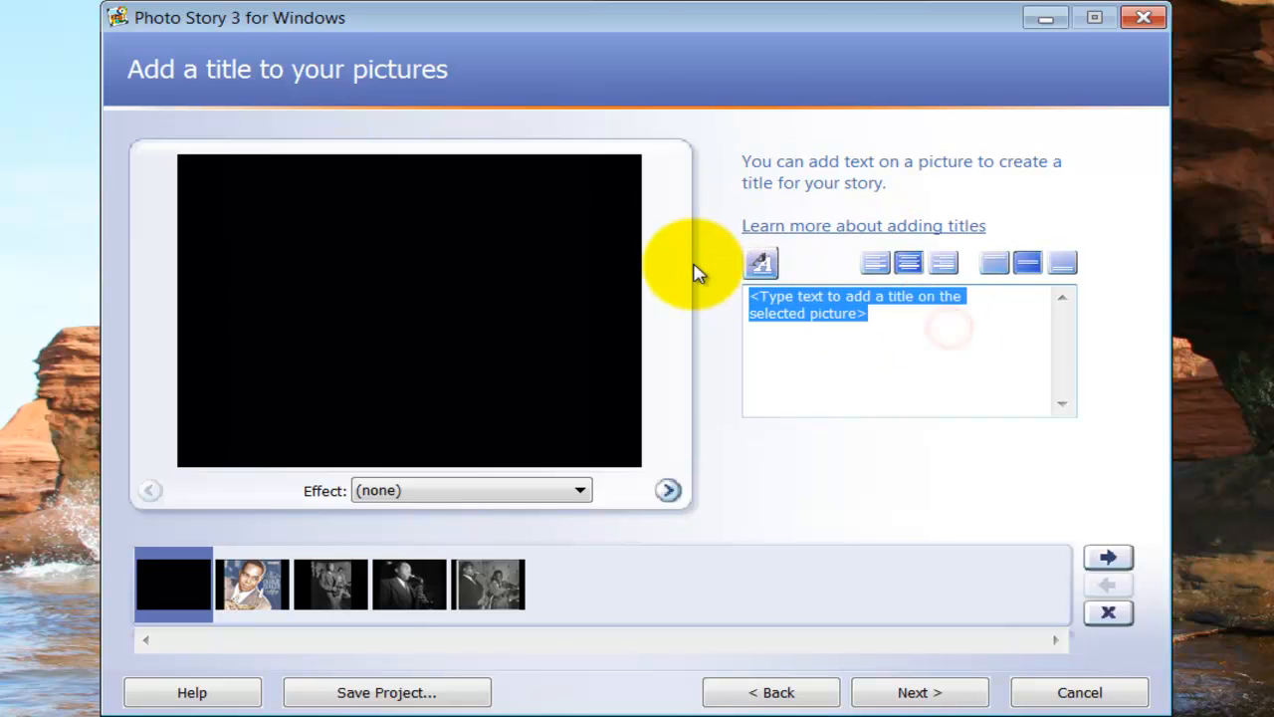
type("chal")
key("BackSpace")
type("rlie")
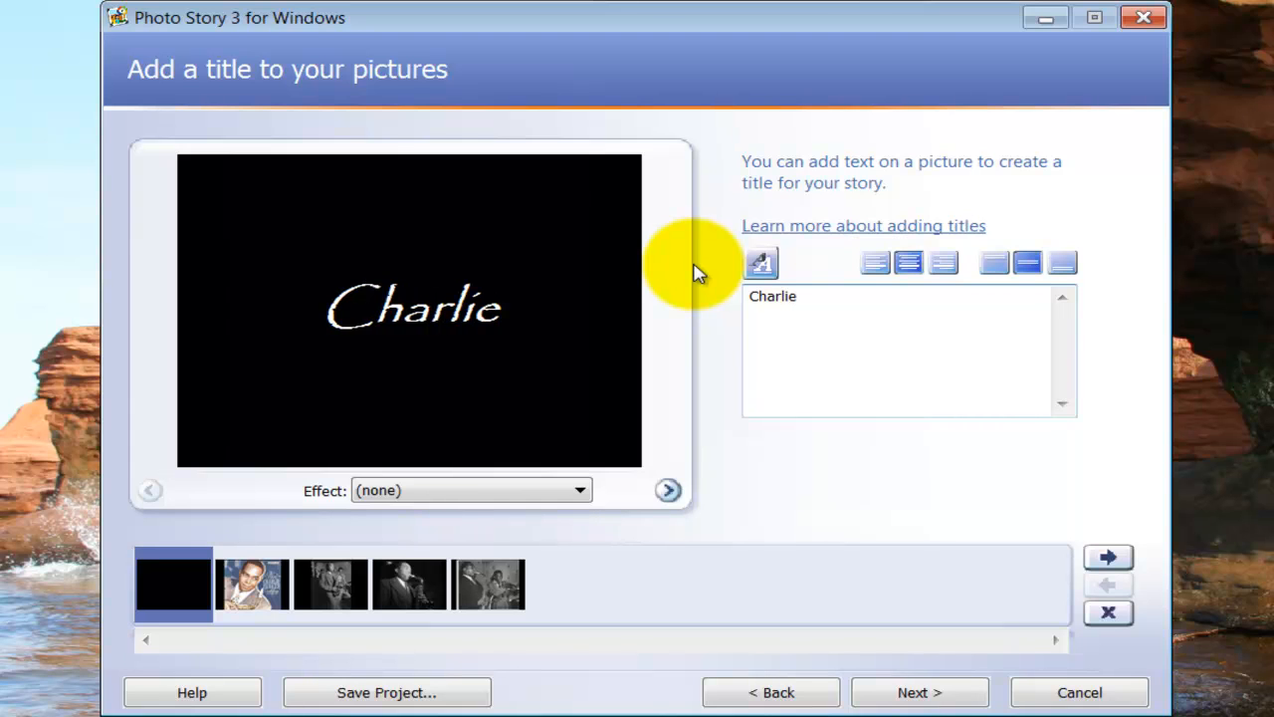
type(" \"Bird")
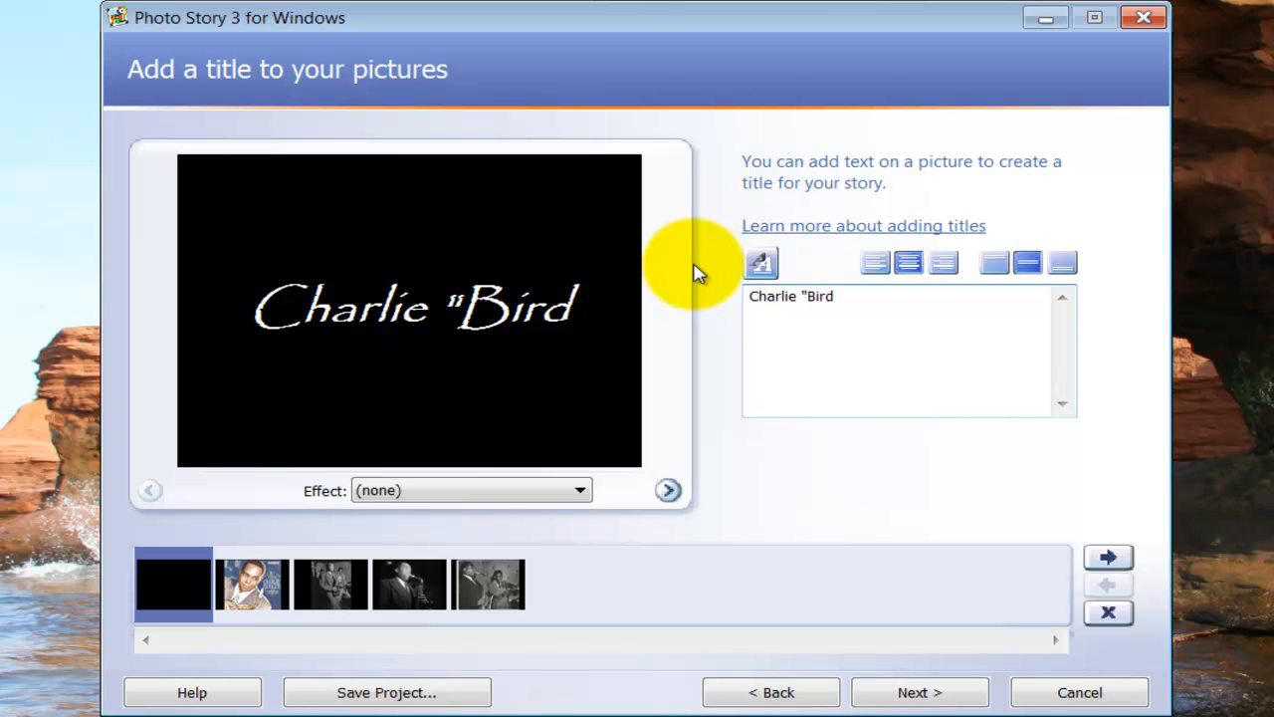
type("\" Parker")
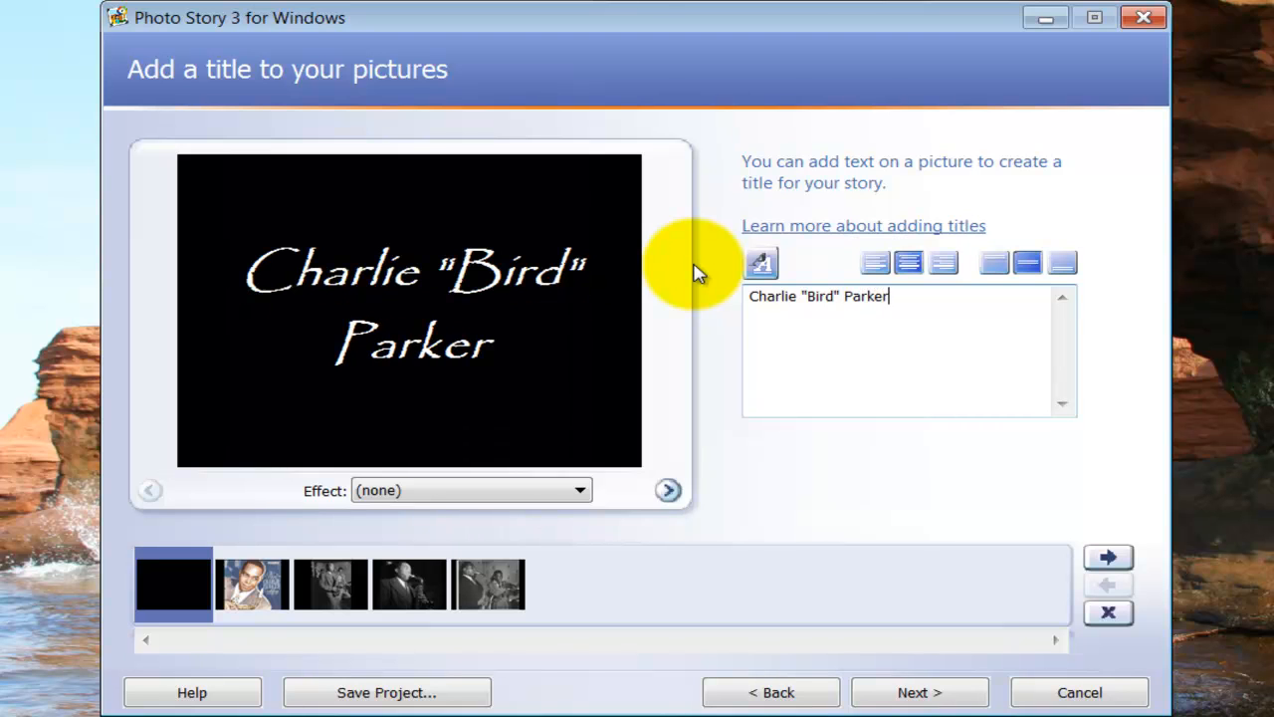
Go on to the narration page and back, and try different horizontal and vertical title alignments on the solo saxophonist picture.
left_click(912, 690)
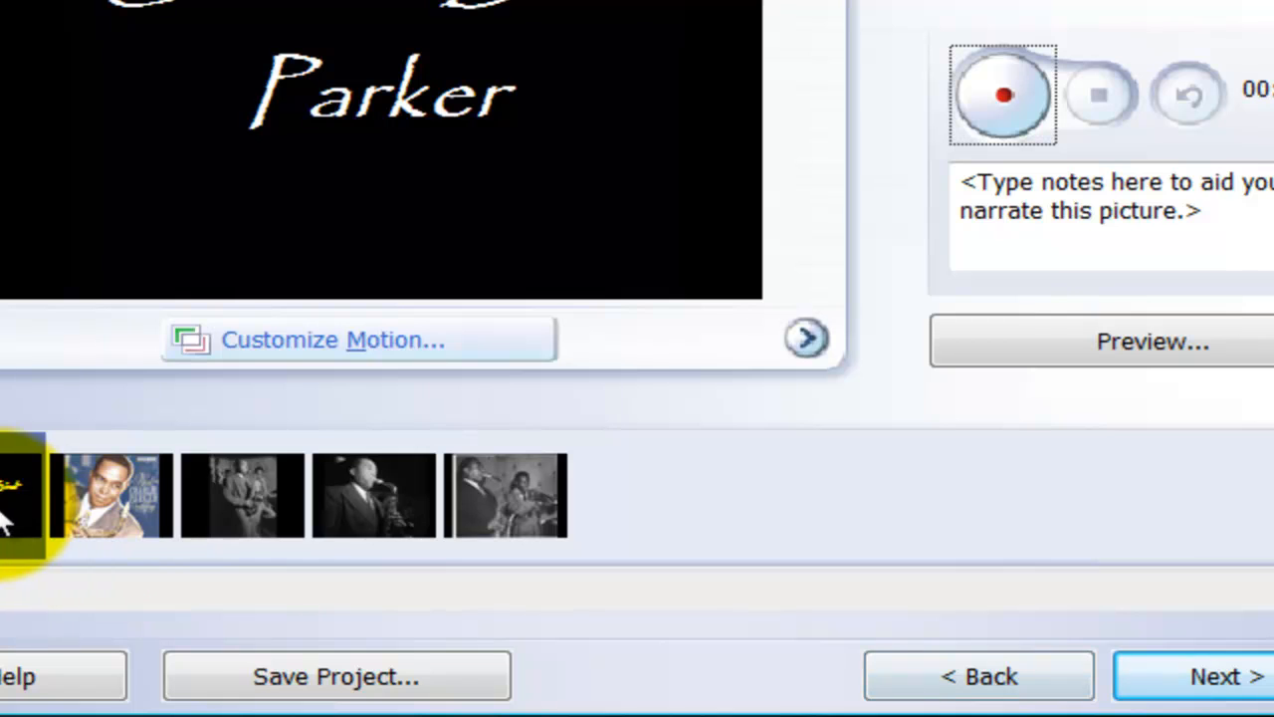
left_click(945, 681)
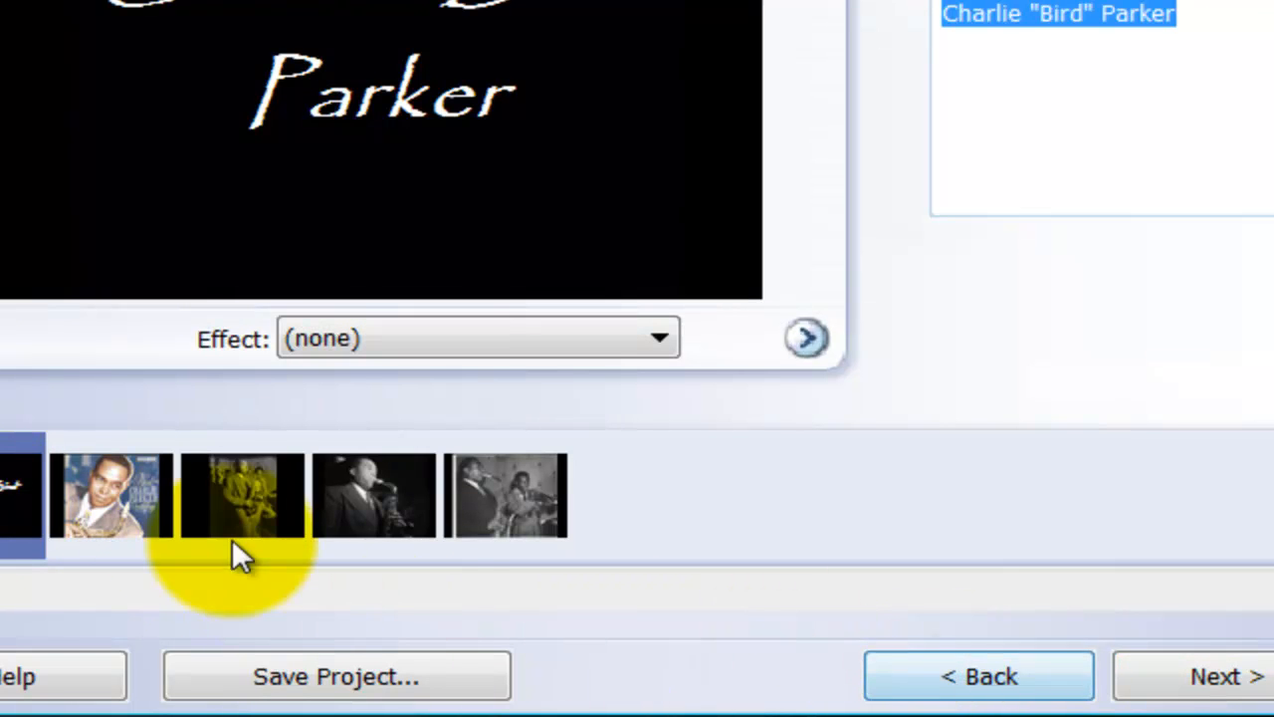
left_click(401, 512)
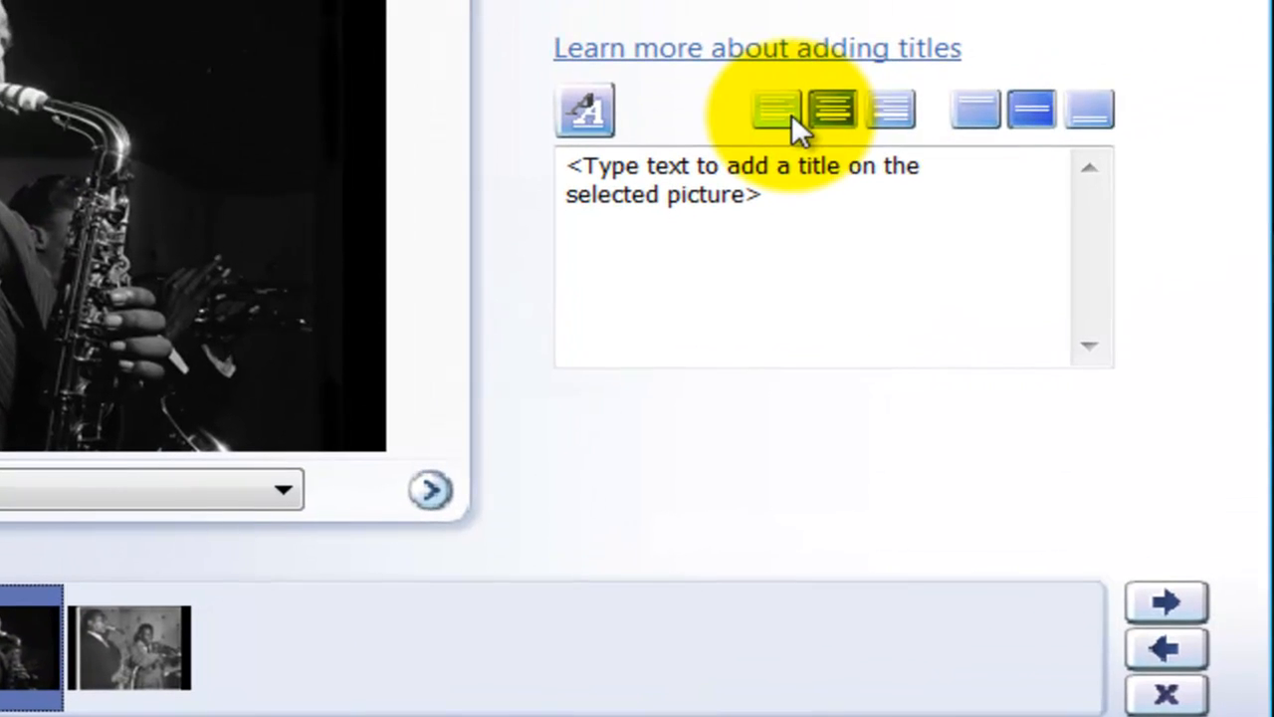
left_click(792, 114)
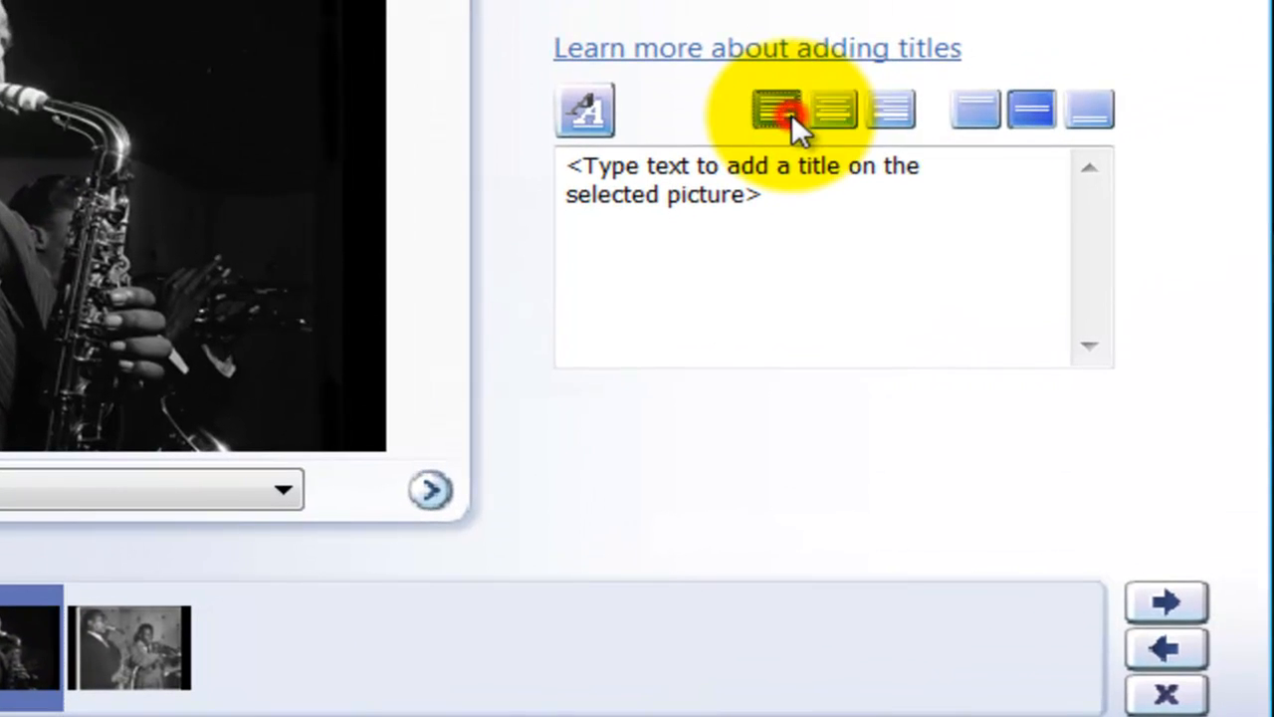
left_click(877, 114)
left_click(995, 113)
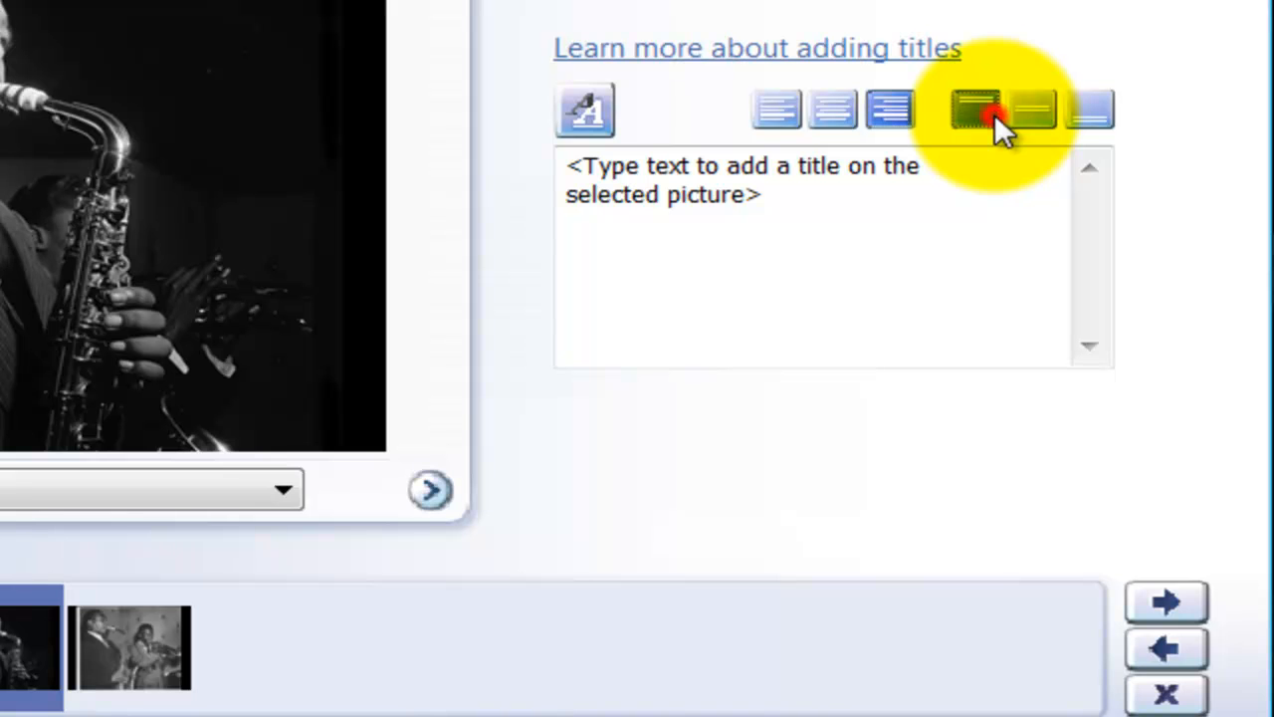
left_click(1053, 115)
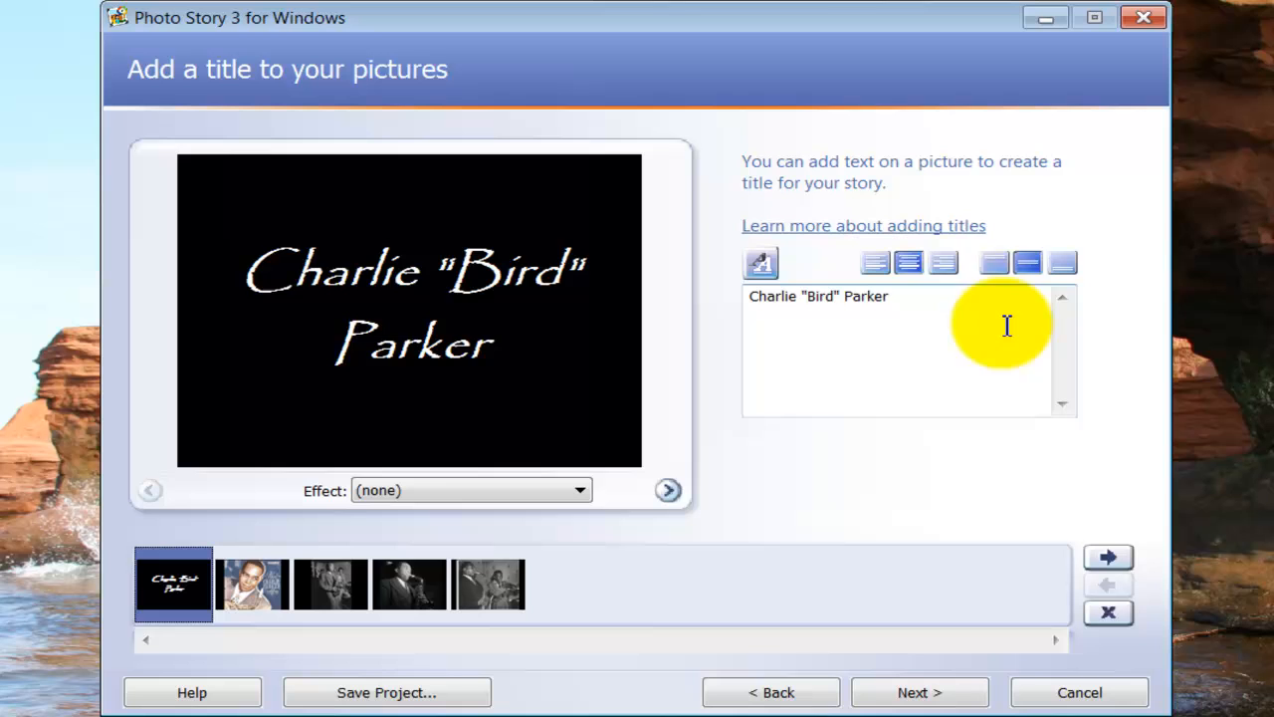
Try the opening slide's title at the top and bottom of the picture, and restore its middle placement.
left_click(996, 263)
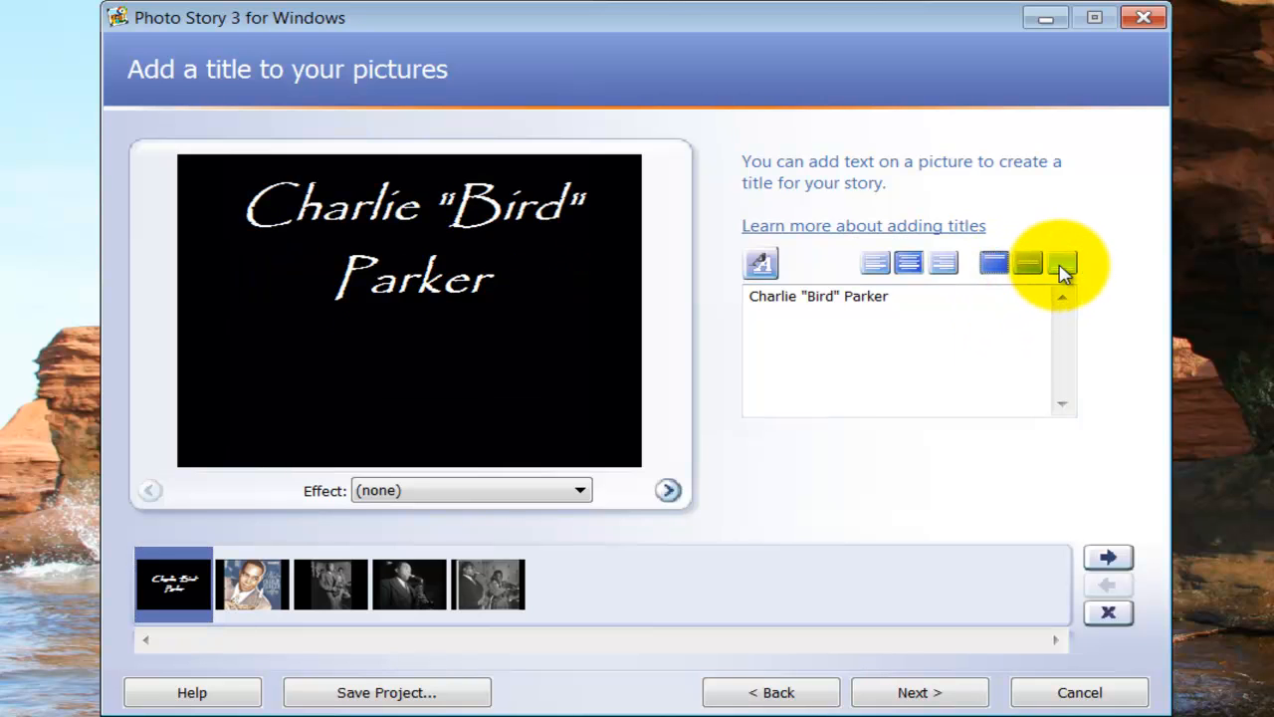
left_click(1062, 265)
left_click(1027, 263)
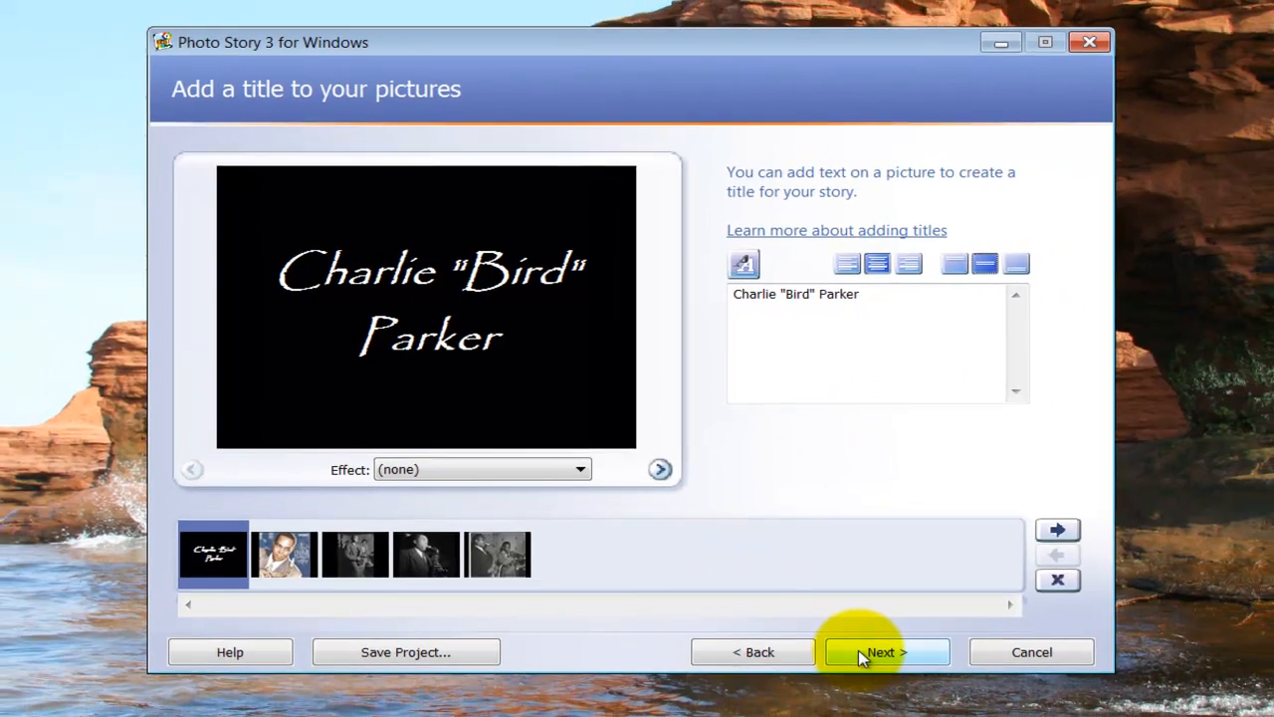
Continue to the narration page and select the placeholder text in the opening slide's narration notes.
left_click(893, 695)
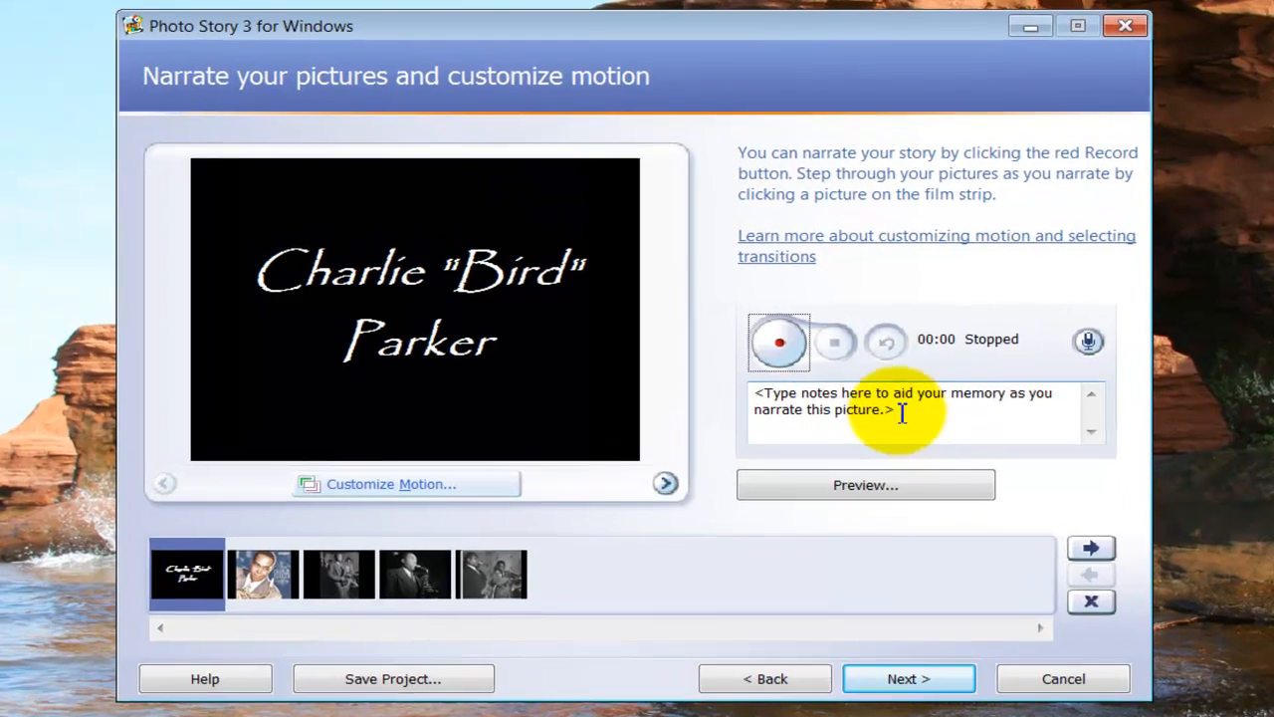
left_click(901, 404)
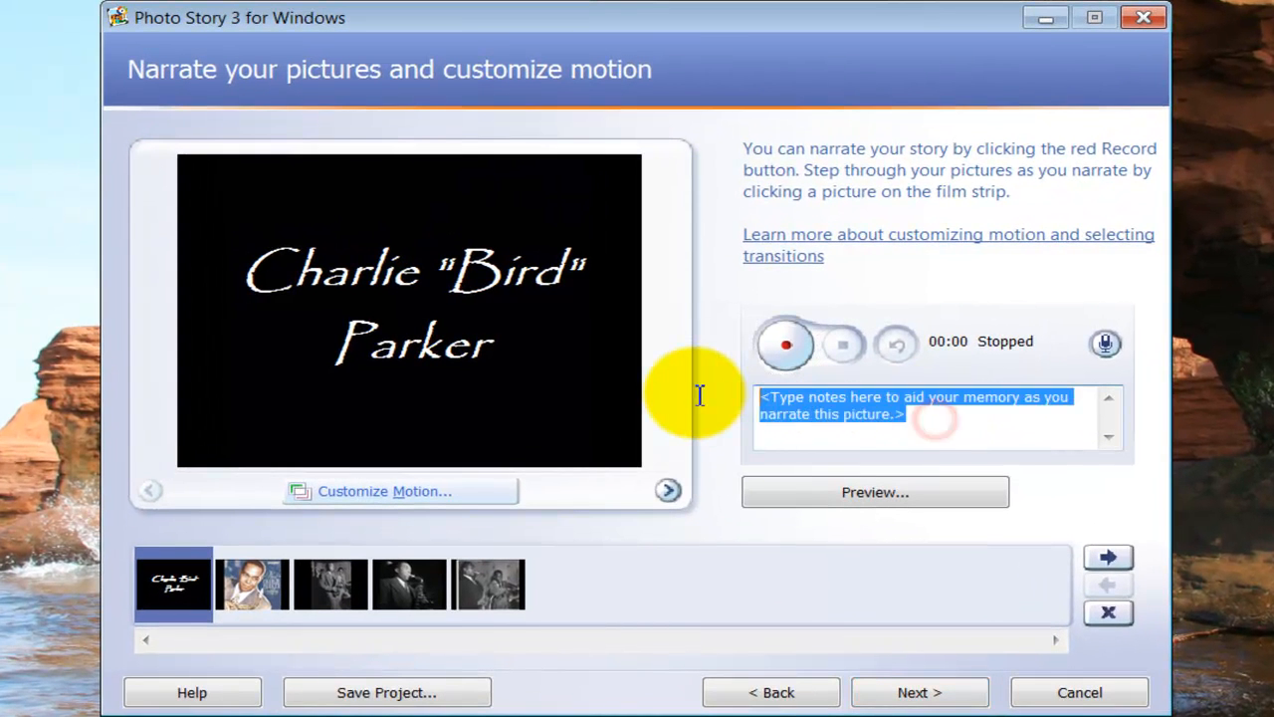
left_click(907, 407)
left_click_drag(925, 419, 754, 397)
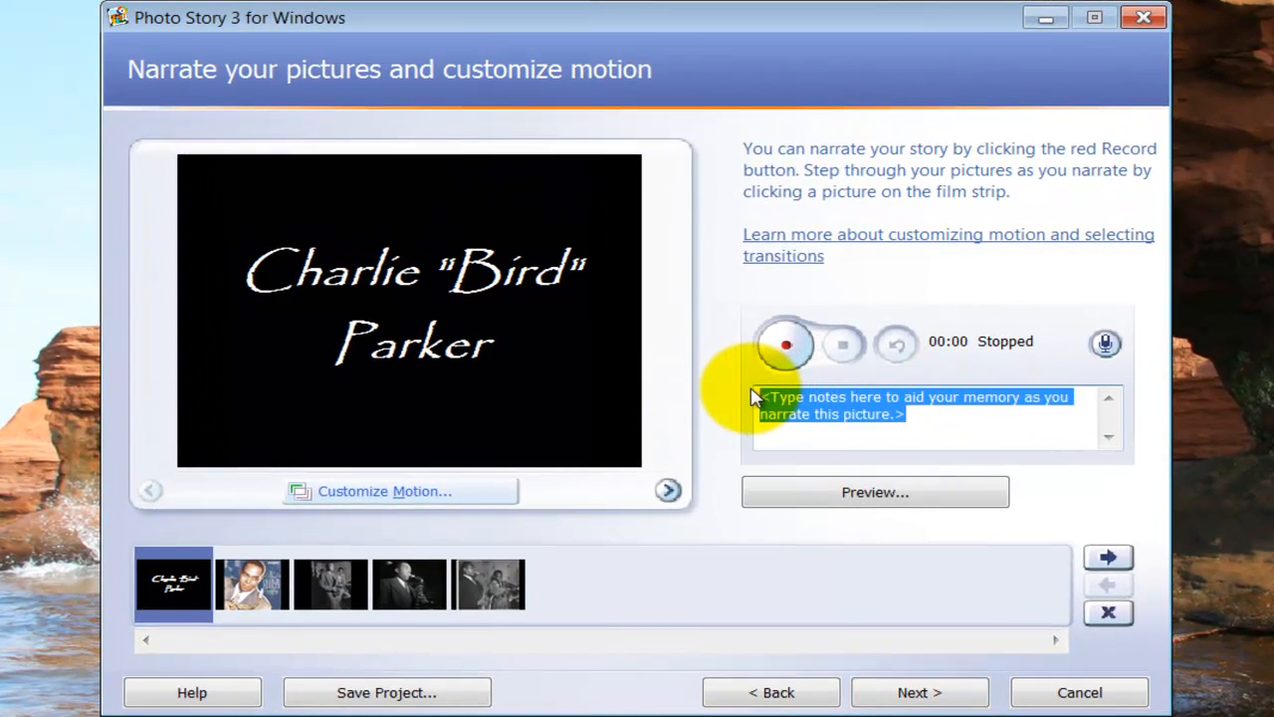
Record a short trial narration for the opening title slide and delete it.
left_click(786, 349)
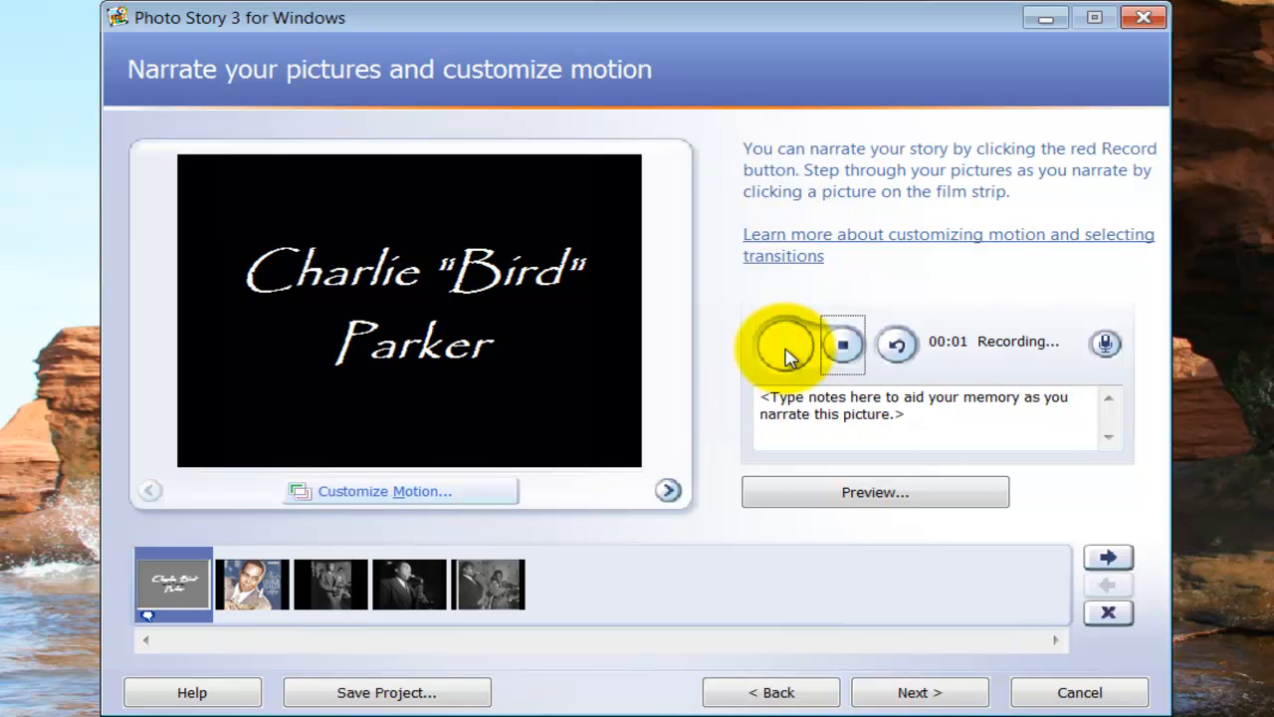
left_click(842, 349)
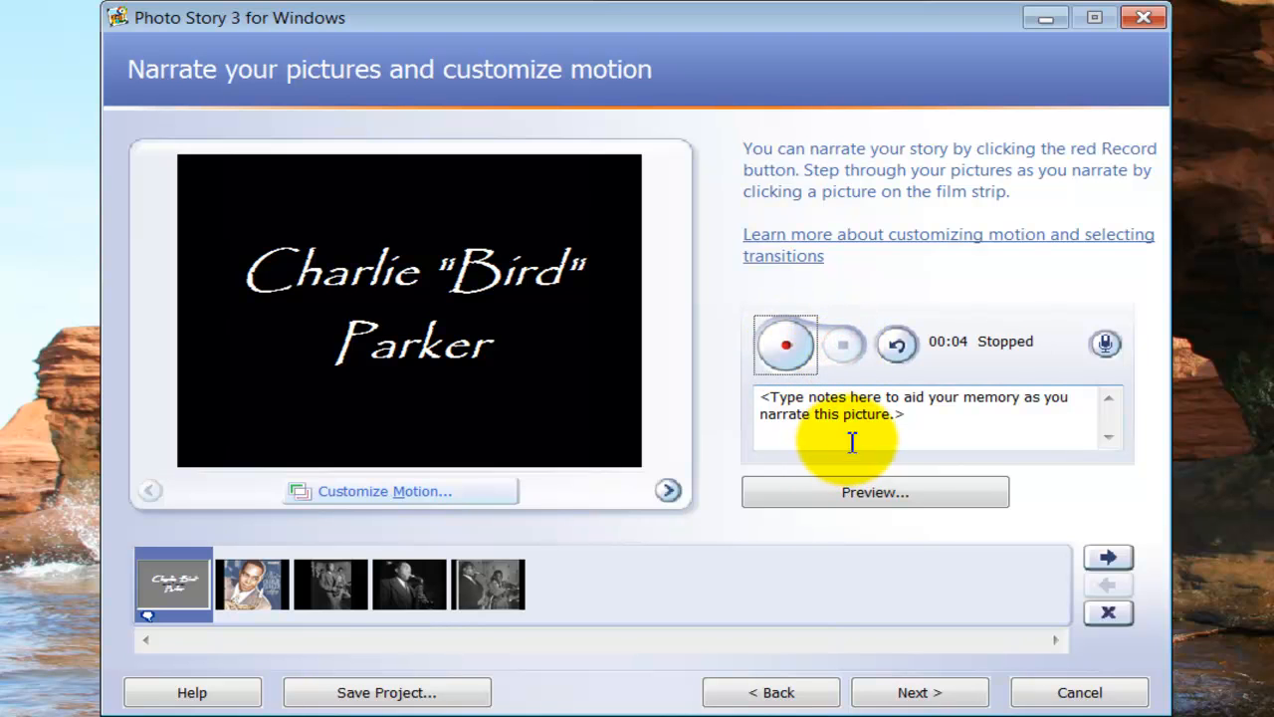
left_click(898, 345)
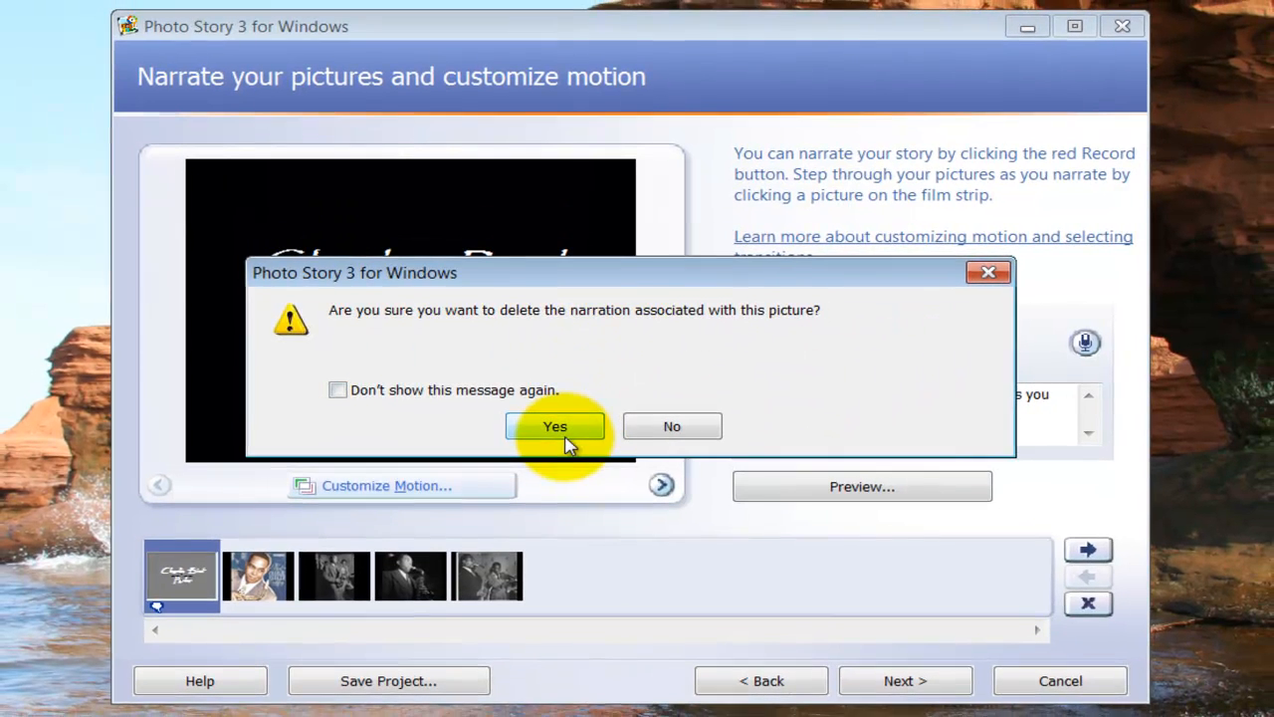
left_click(556, 428)
Record about four seconds of narration for the opening title slide, and look through the four other pictures.
left_click(779, 346)
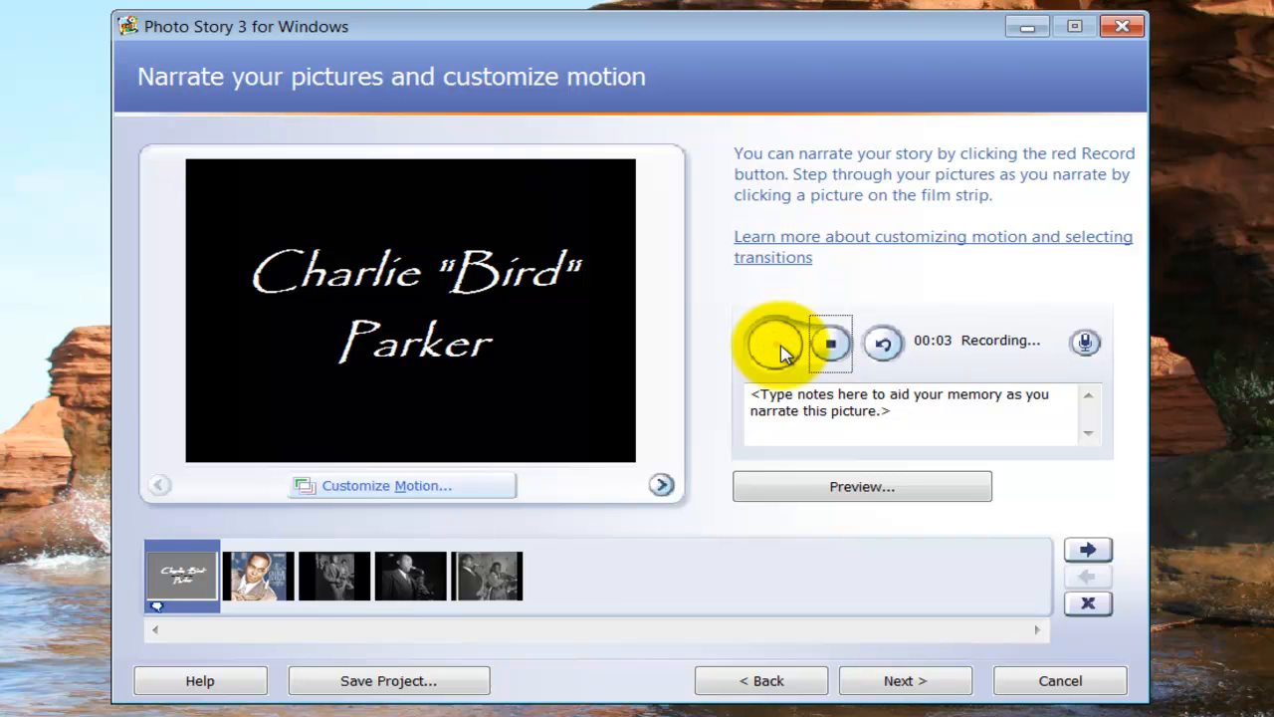
left_click(831, 347)
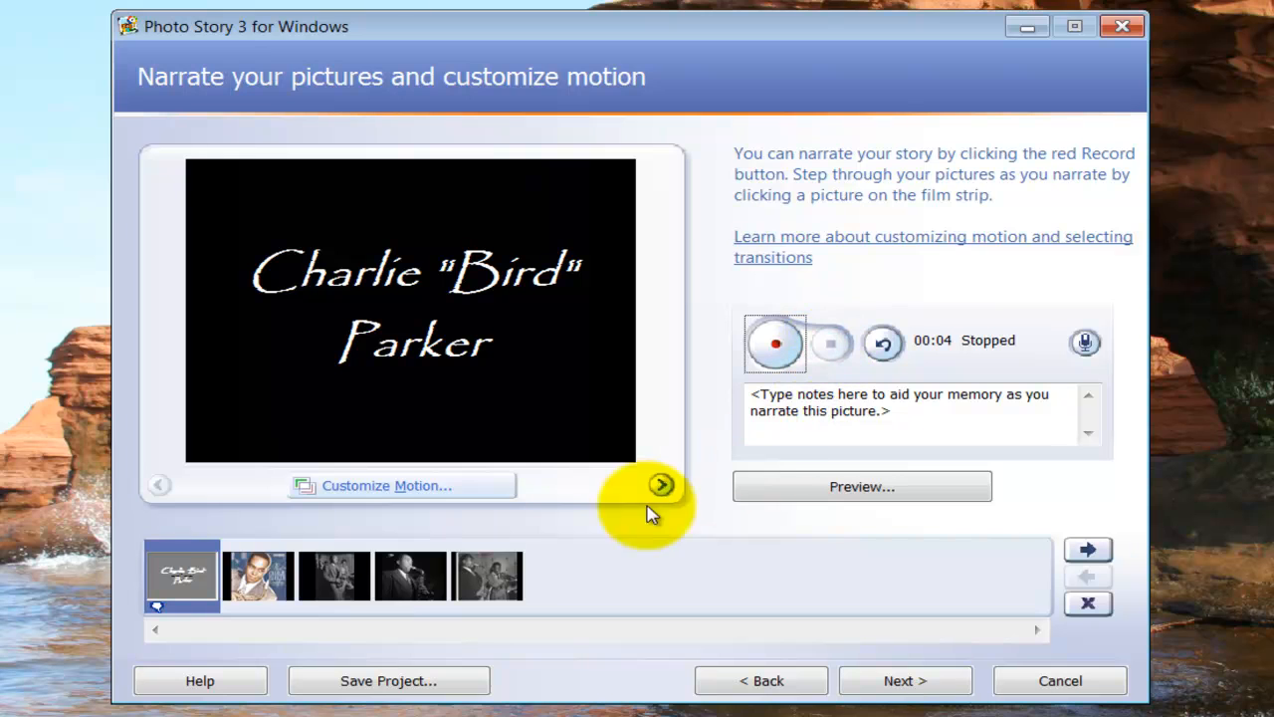
left_click(263, 586)
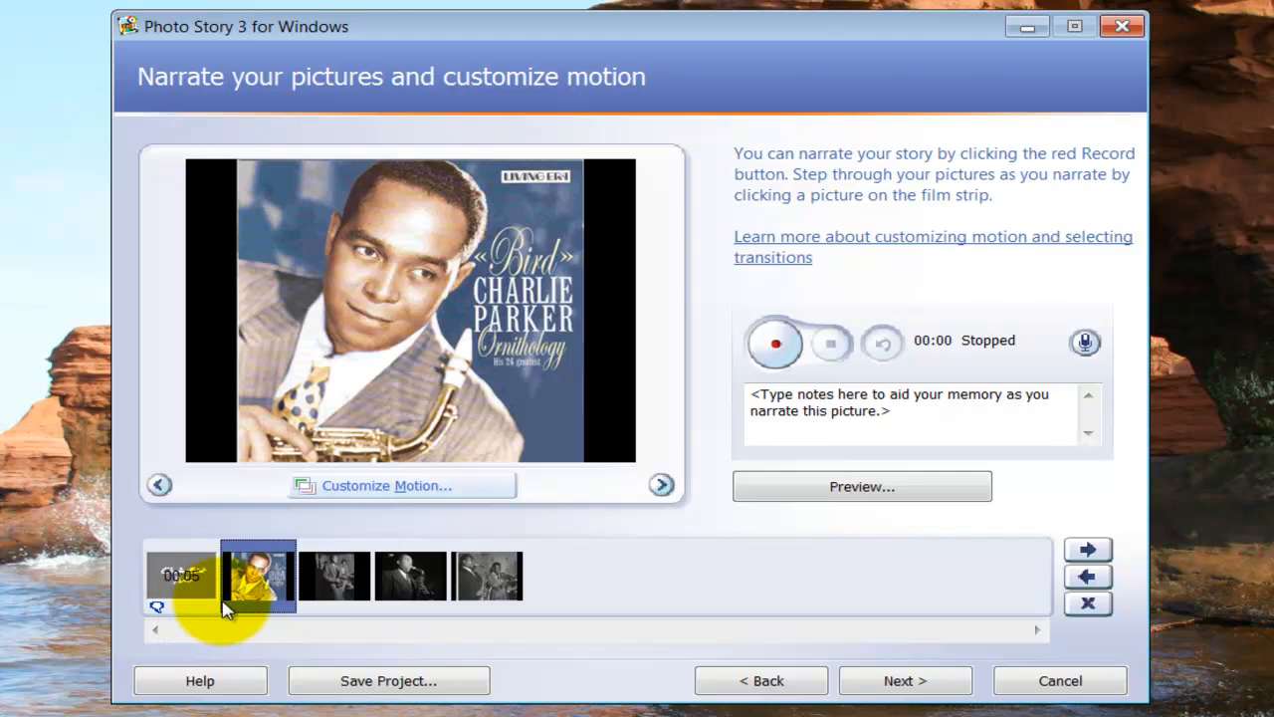
left_click(339, 590)
left_click(410, 589)
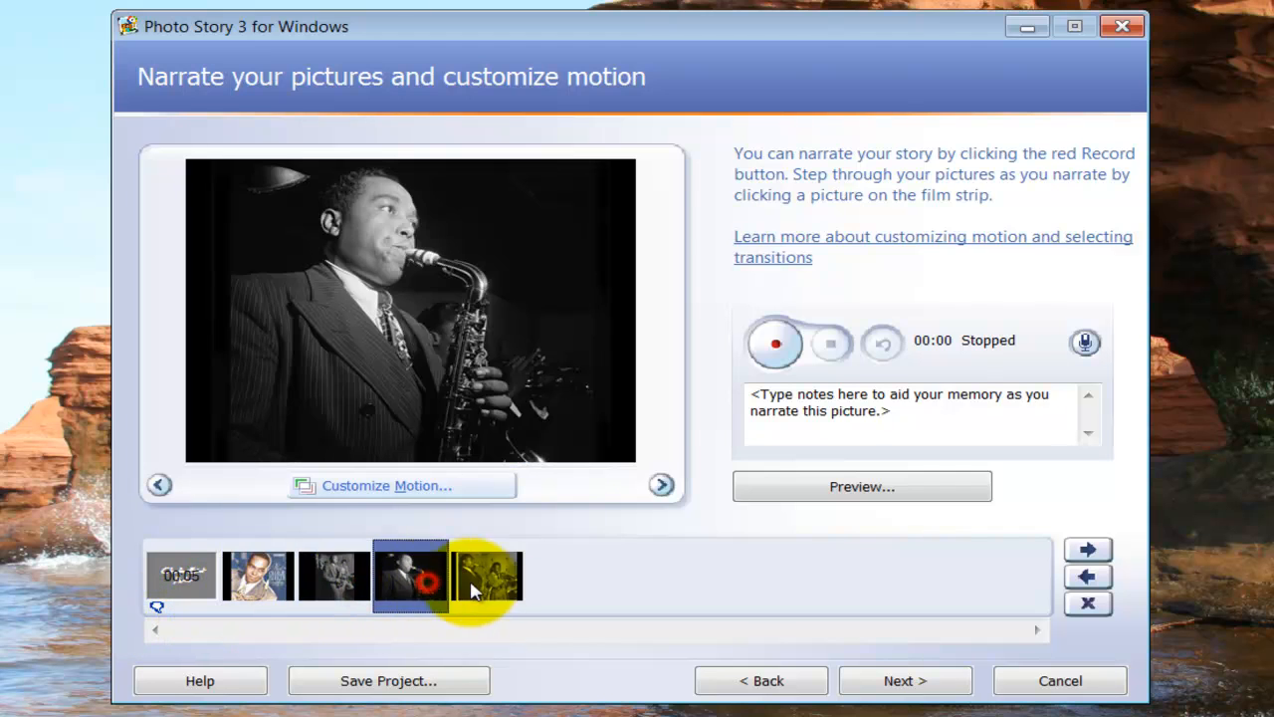
left_click(485, 588)
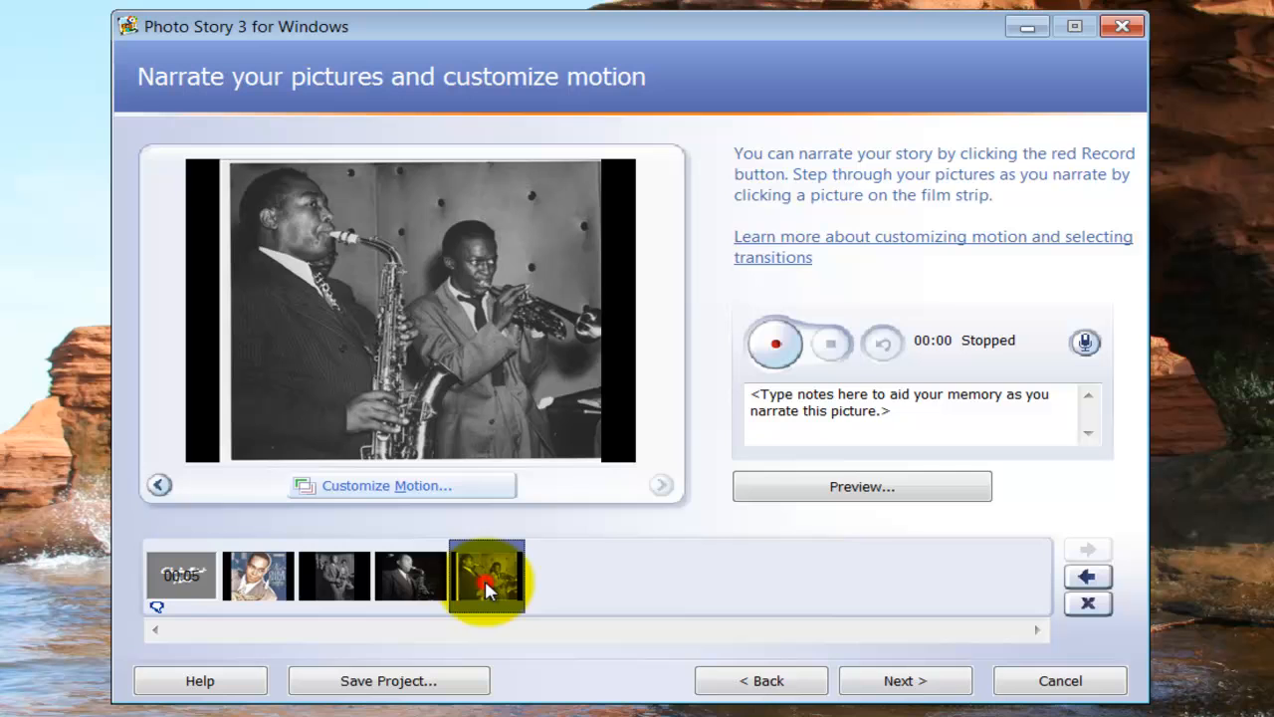
Customize the saxophone and trumpet photo's motion with specified start and end positions, shifting the start frame left and the end frame right.
left_click(455, 496)
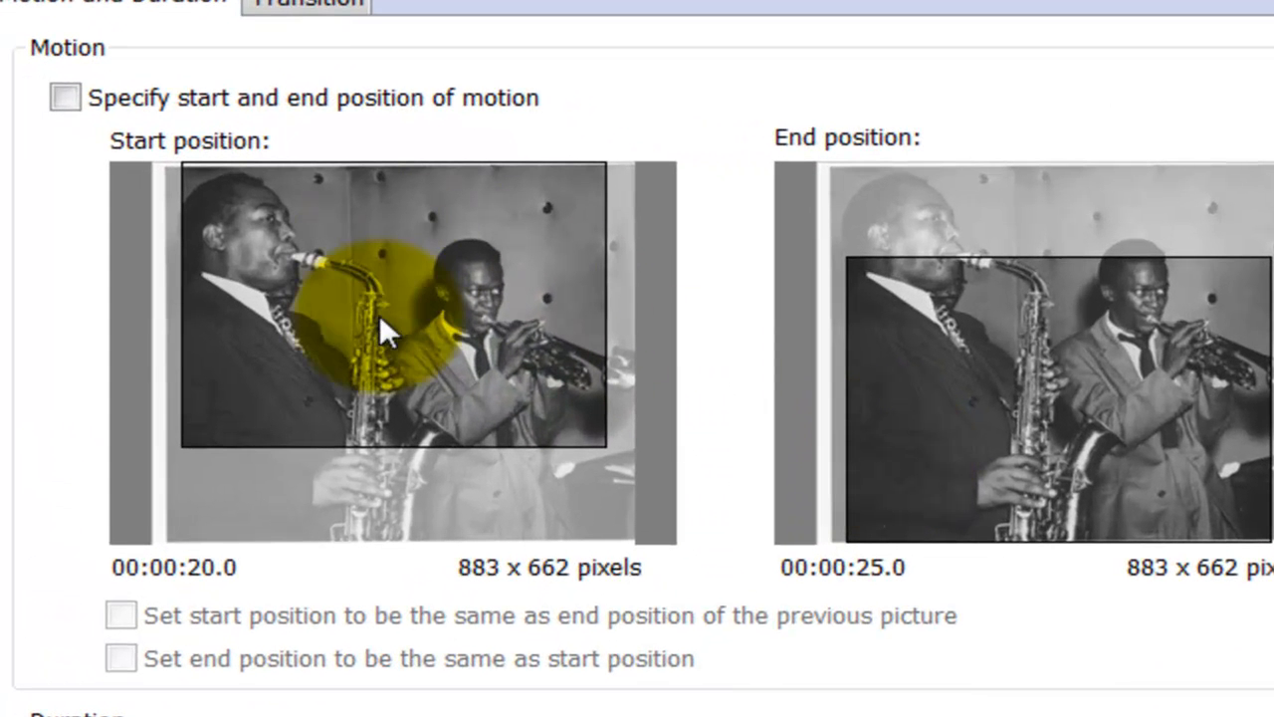
left_click(353, 292)
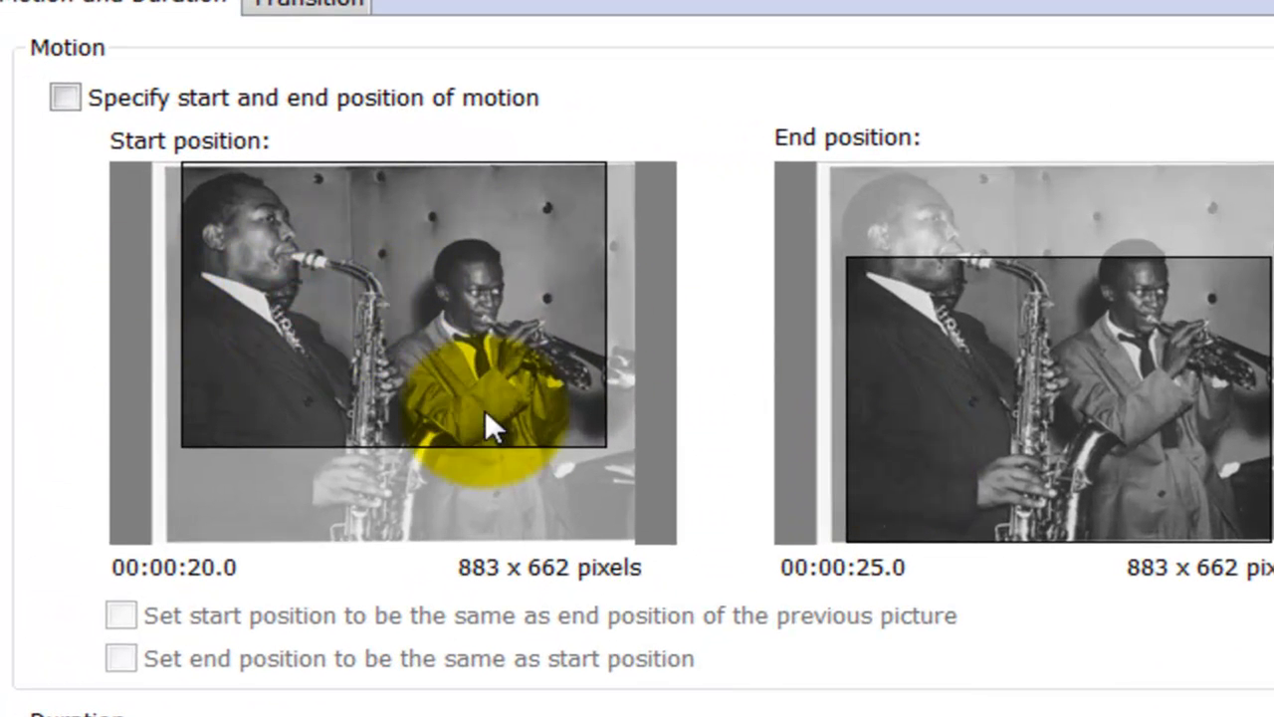
left_click(947, 486)
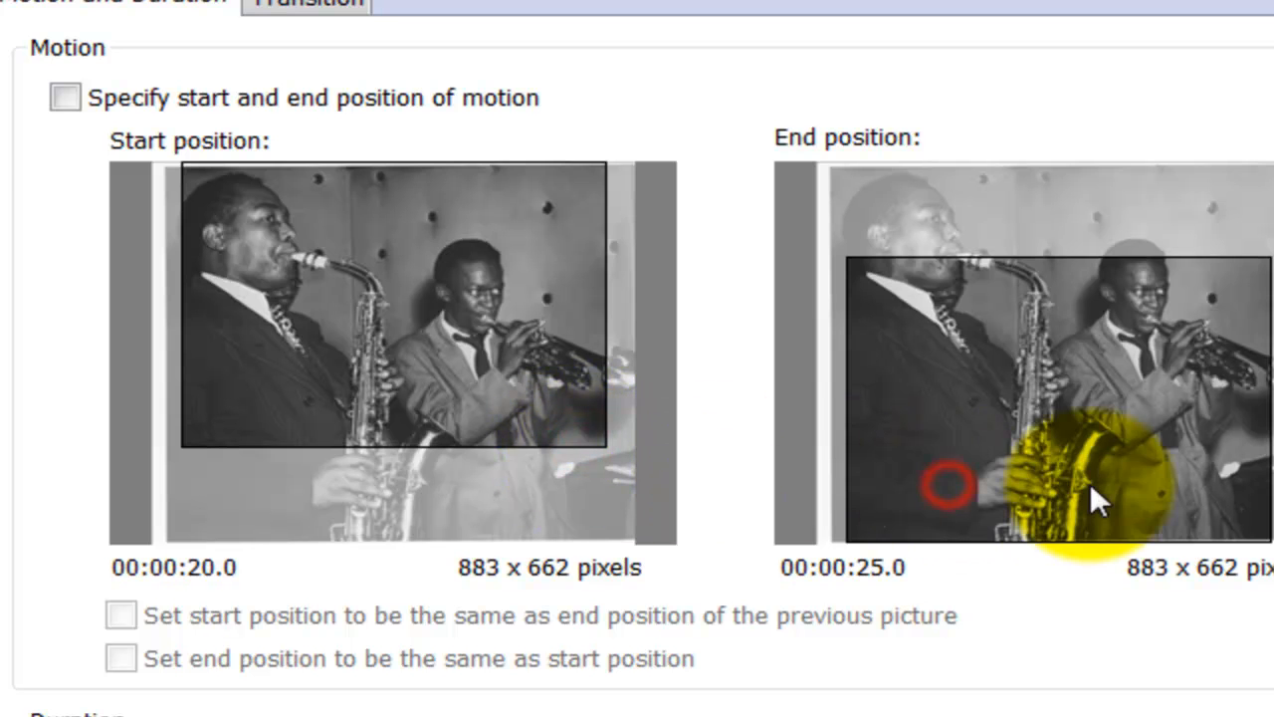
left_click(66, 97)
left_click_drag(430, 359, 362, 360)
left_click_drag(979, 411, 1039, 416)
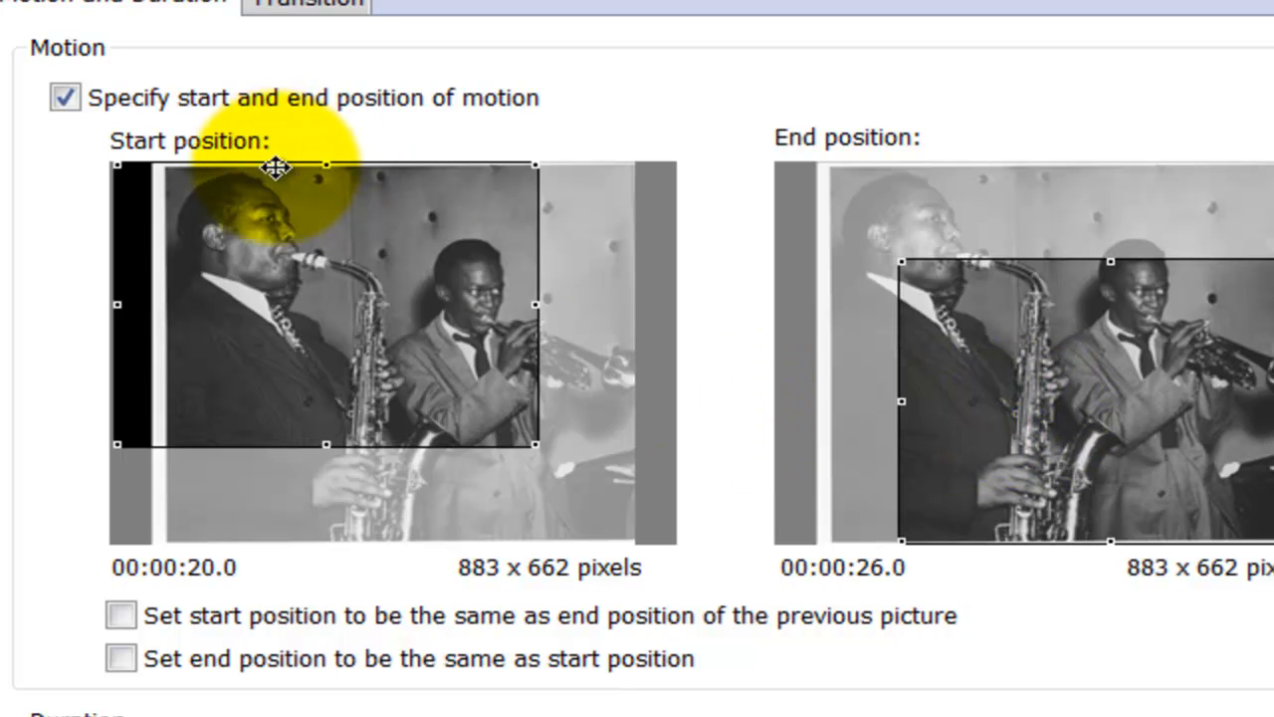
Enlarge the end position frame to cover nearly the whole saxophone and trumpet photo, preview the motion and save the changes.
left_click_drag(900, 261, 777, 173)
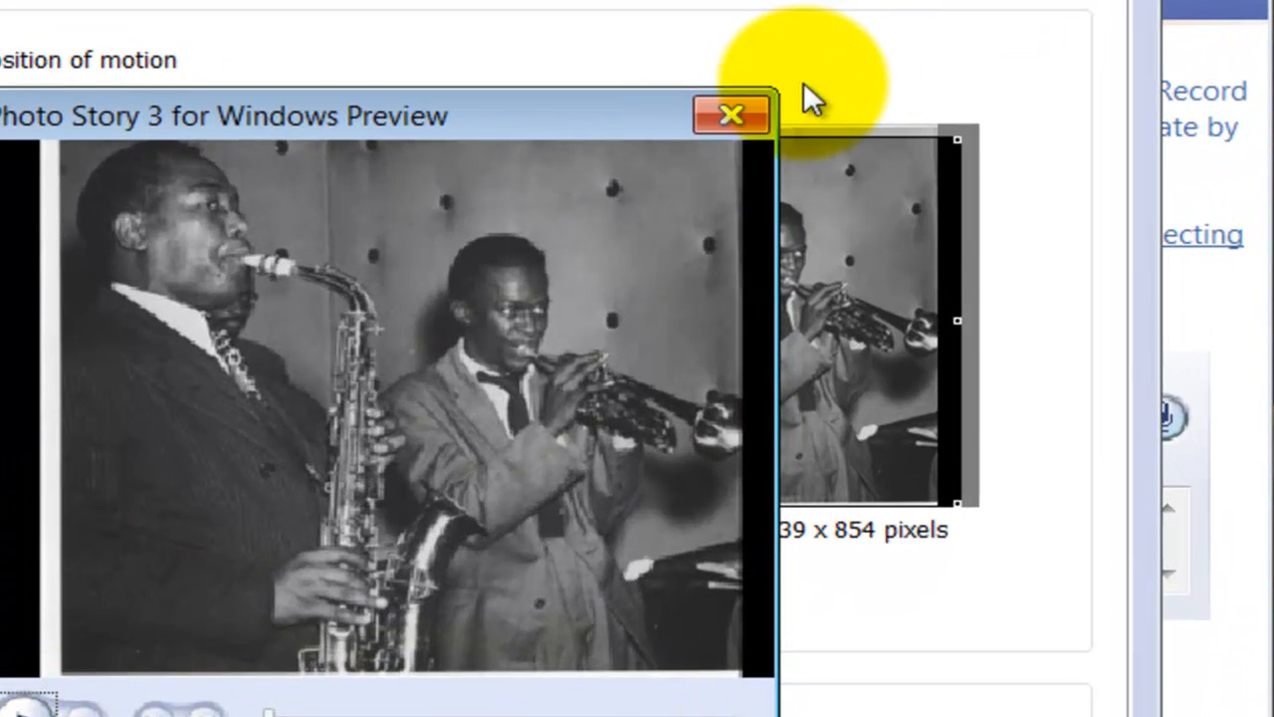
left_click(732, 115)
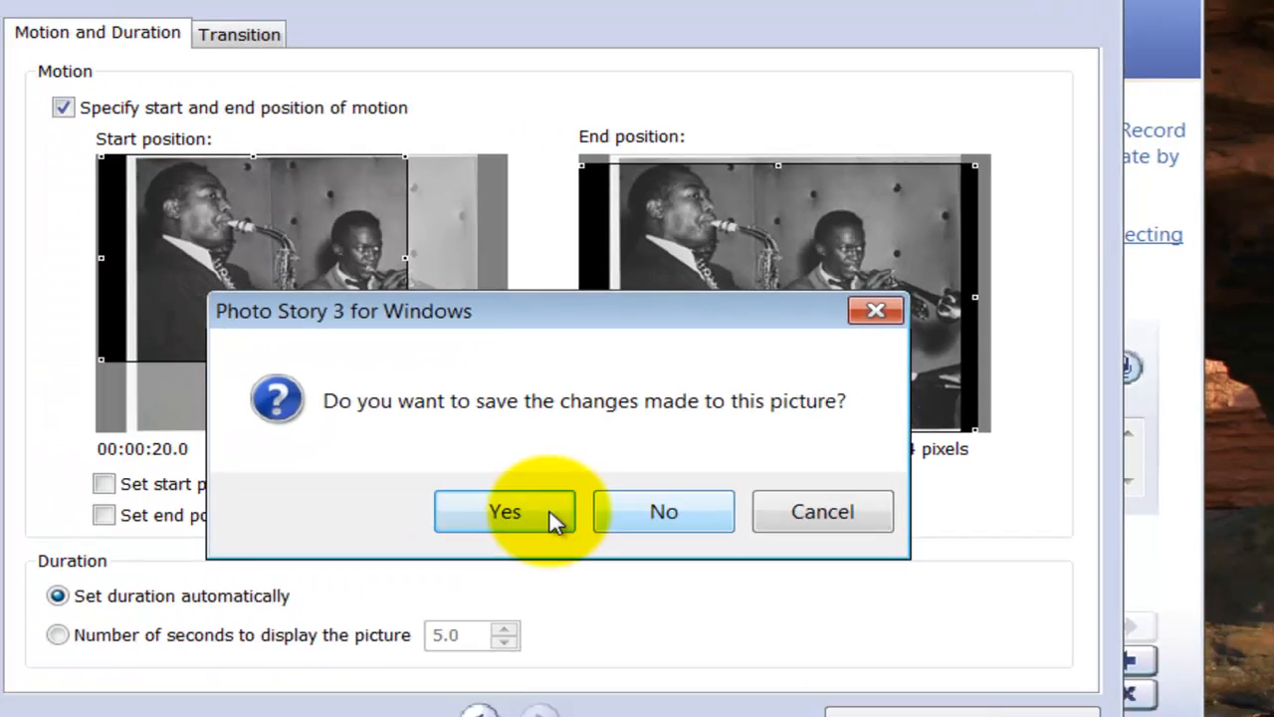
left_click(383, 622)
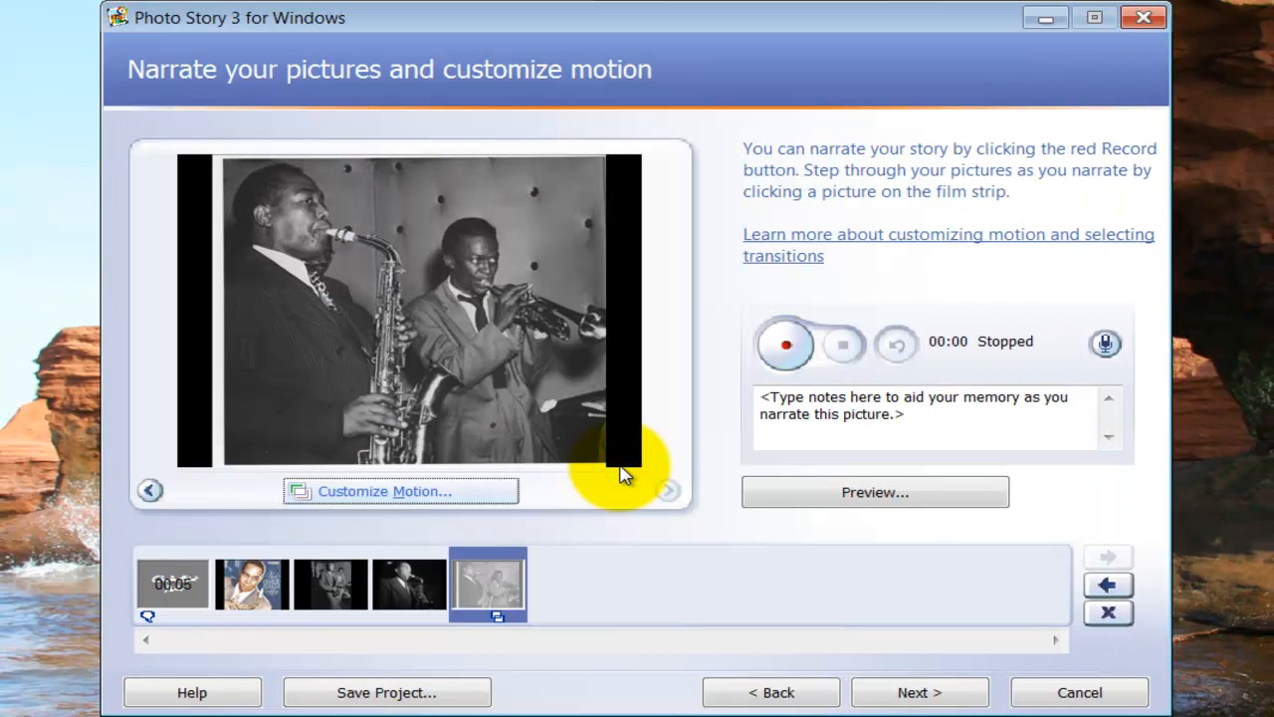
left_click(424, 495)
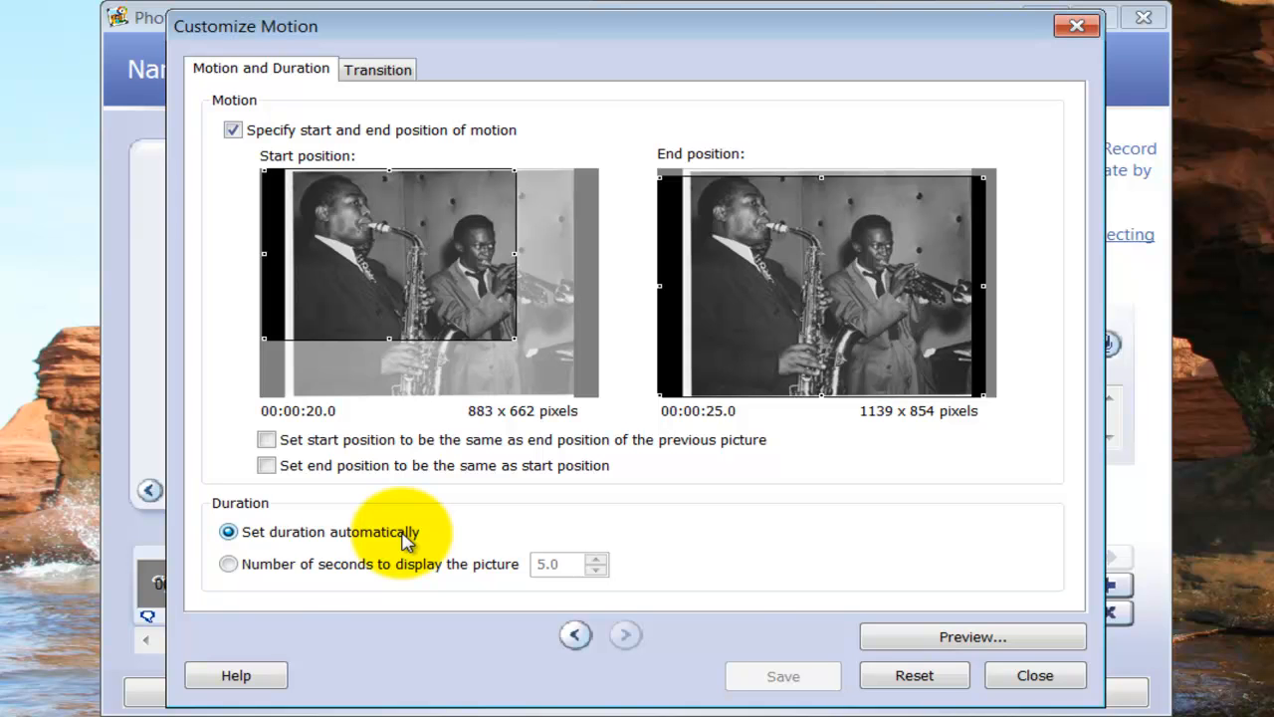
left_click(228, 566)
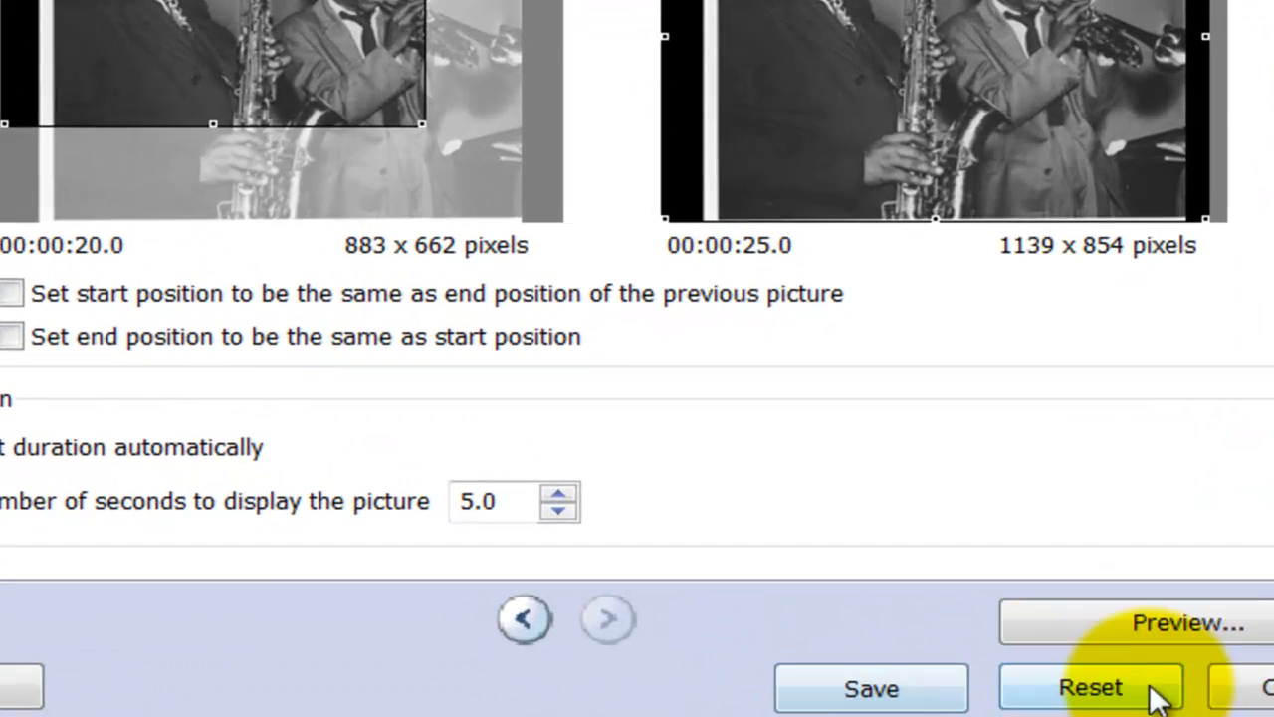
left_click(1257, 689)
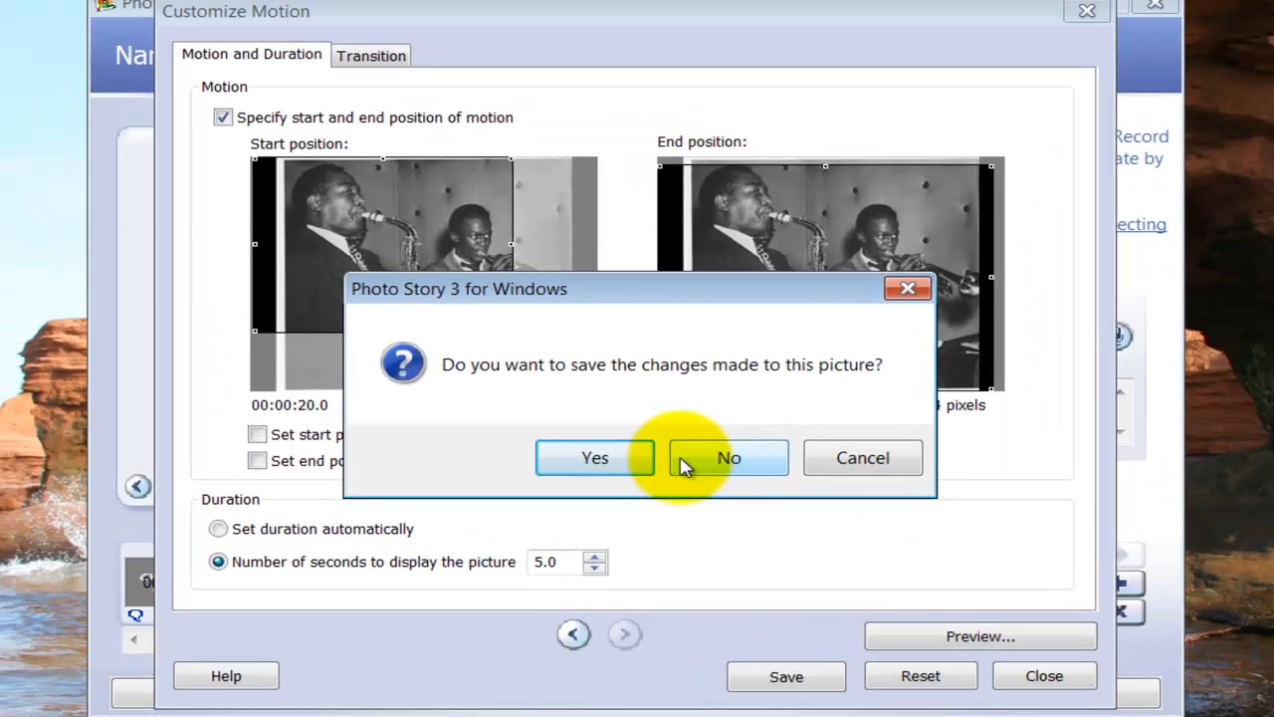
left_click(683, 466)
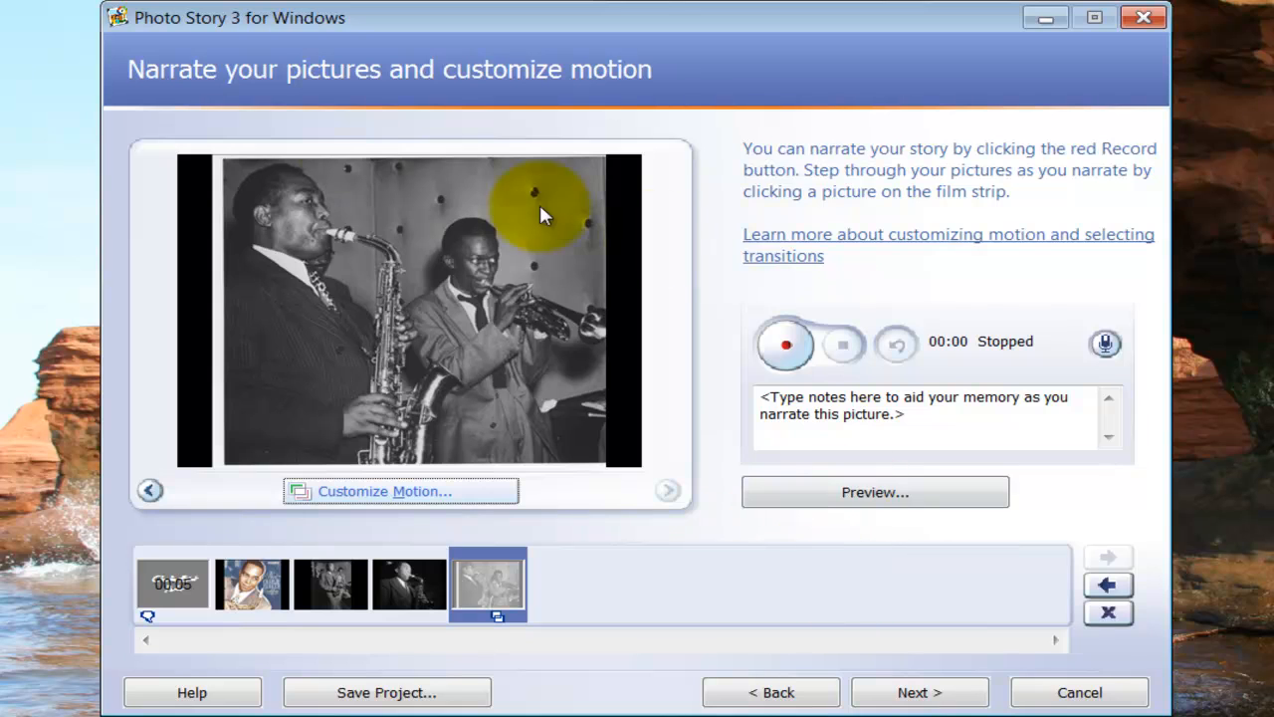
Continue to the background music page and select the opening title slide as the picture where the music starts.
left_click(921, 691)
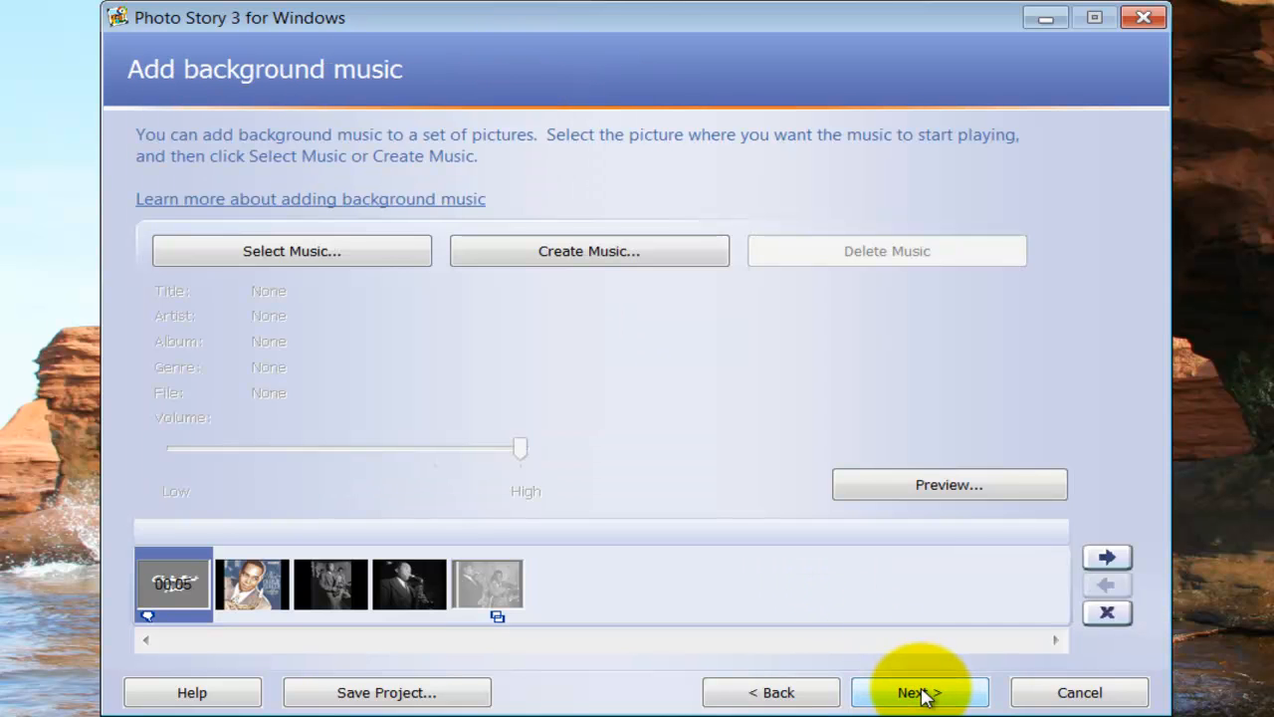
left_click(269, 602)
left_click(332, 588)
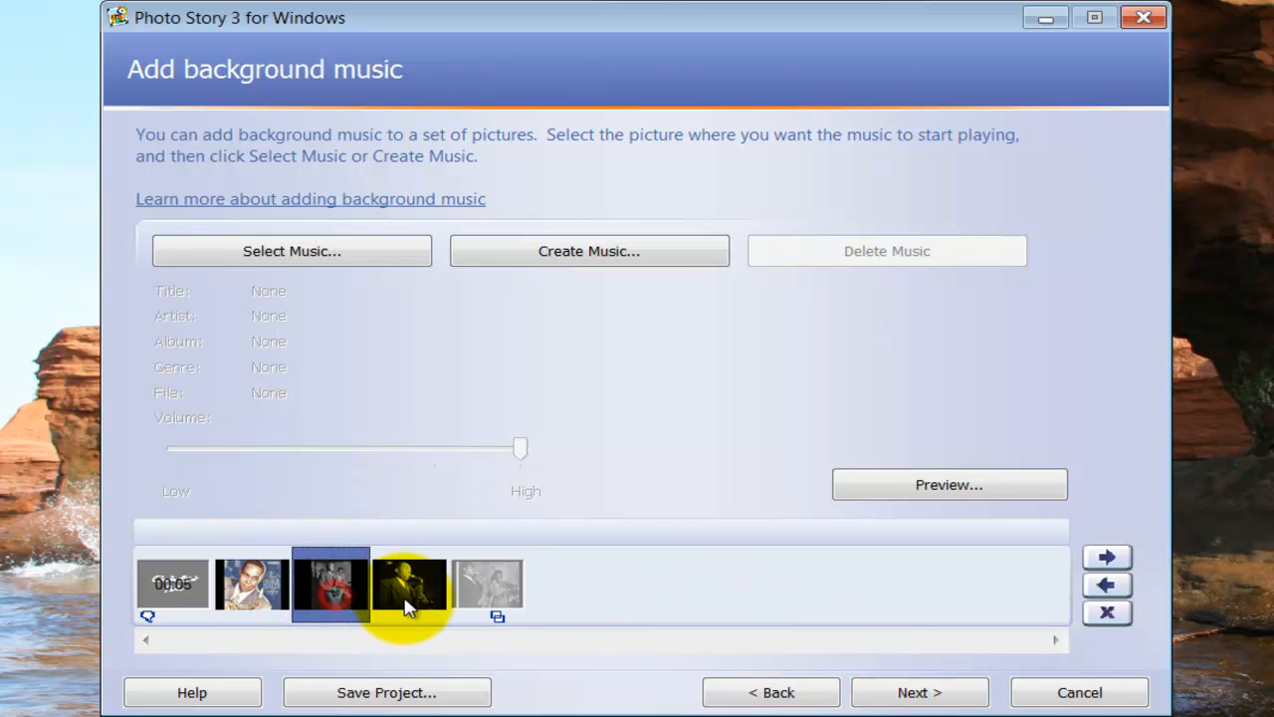
left_click(409, 587)
left_click(478, 589)
left_click(411, 588)
left_click(331, 588)
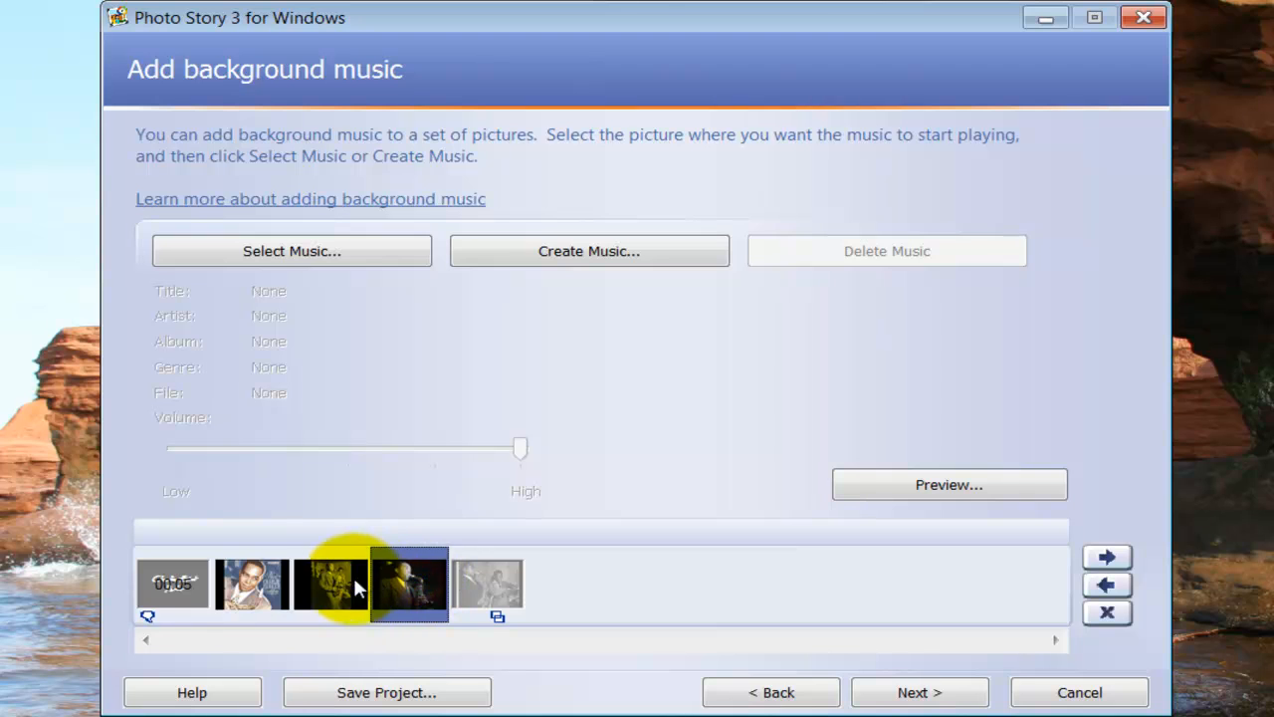
left_click(274, 585)
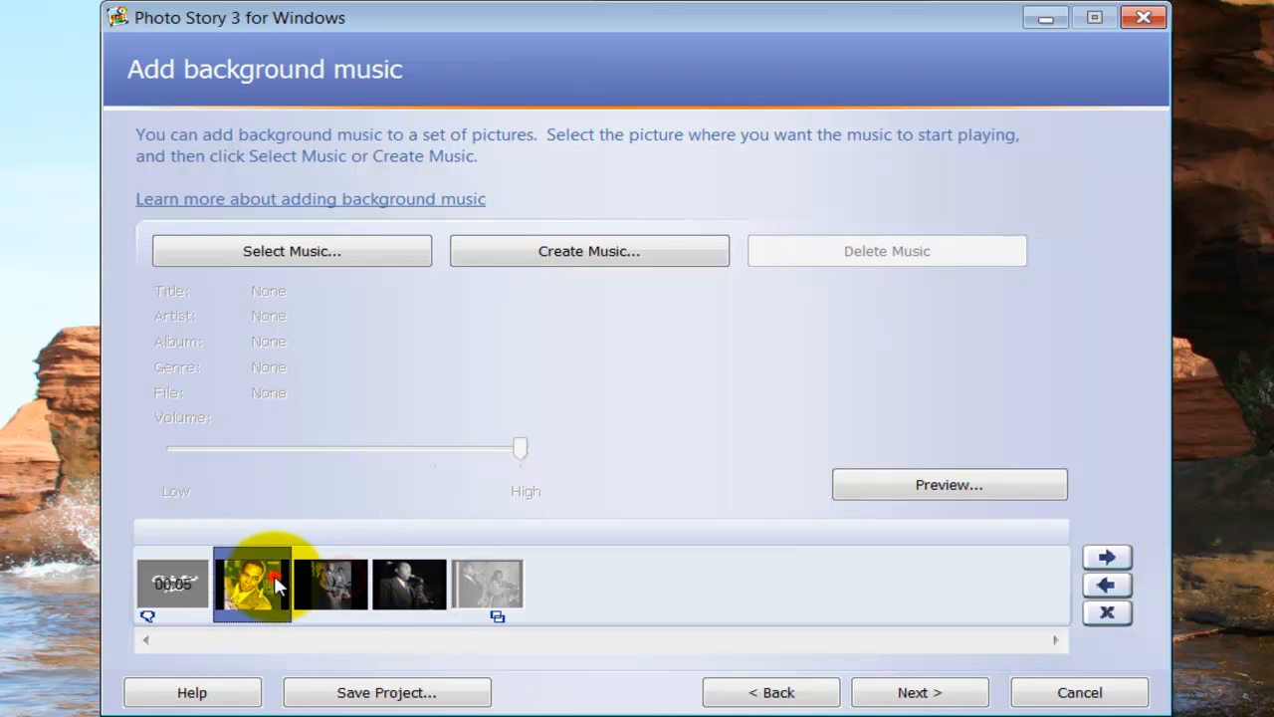
left_click(160, 585)
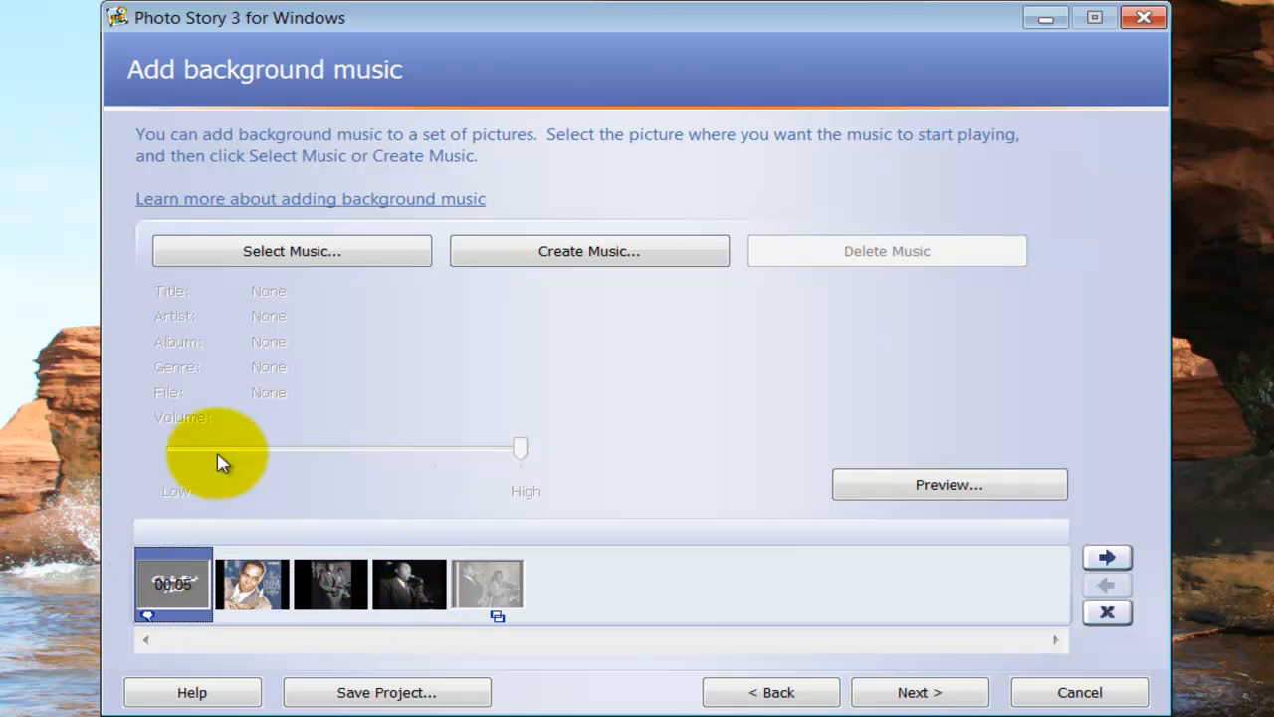
Add the song "Just Friends" from the Charlie Parker With Strings album folder in the Music library as background music.
left_click(286, 261)
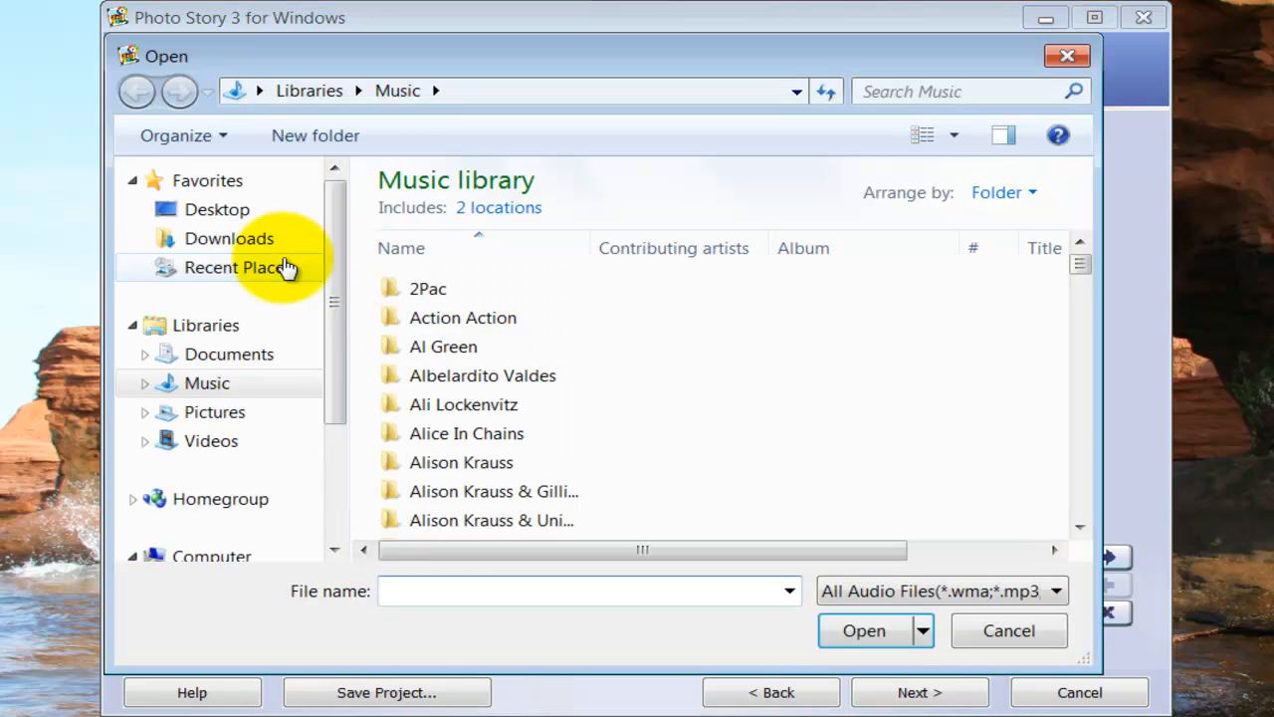
left_click(224, 394)
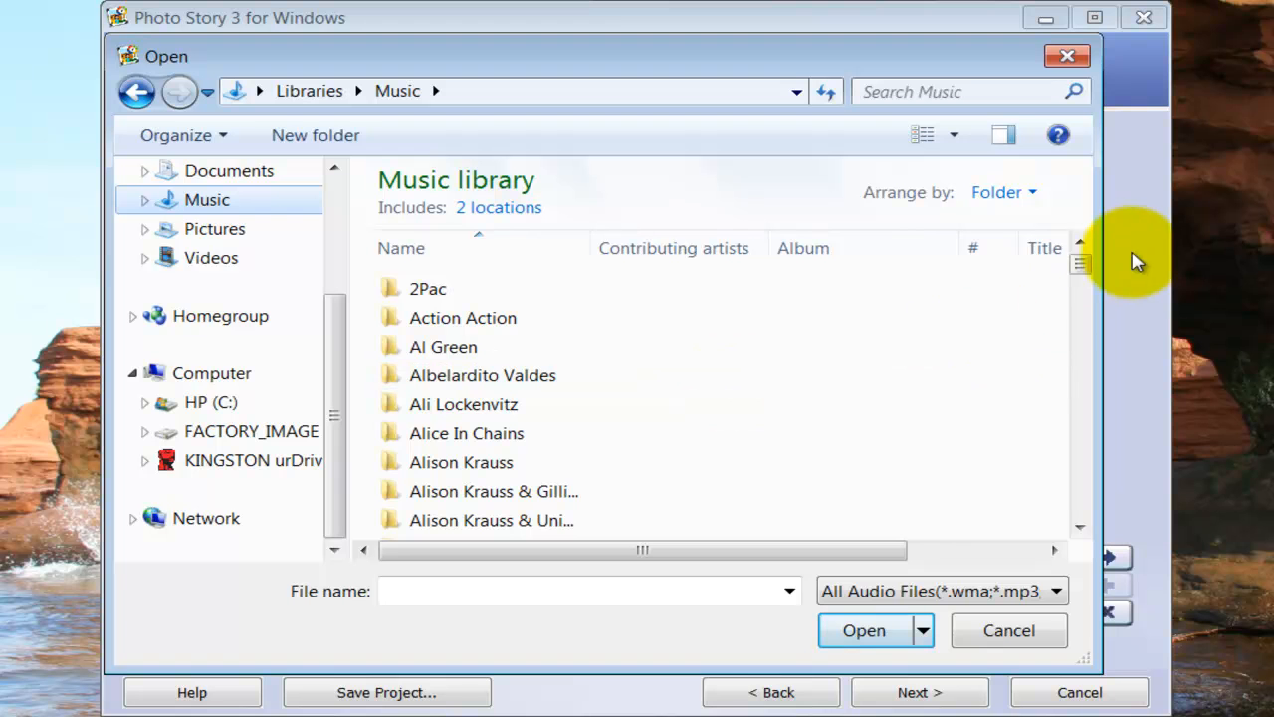
left_click_drag(1091, 270, 1087, 313)
double_click(569, 445)
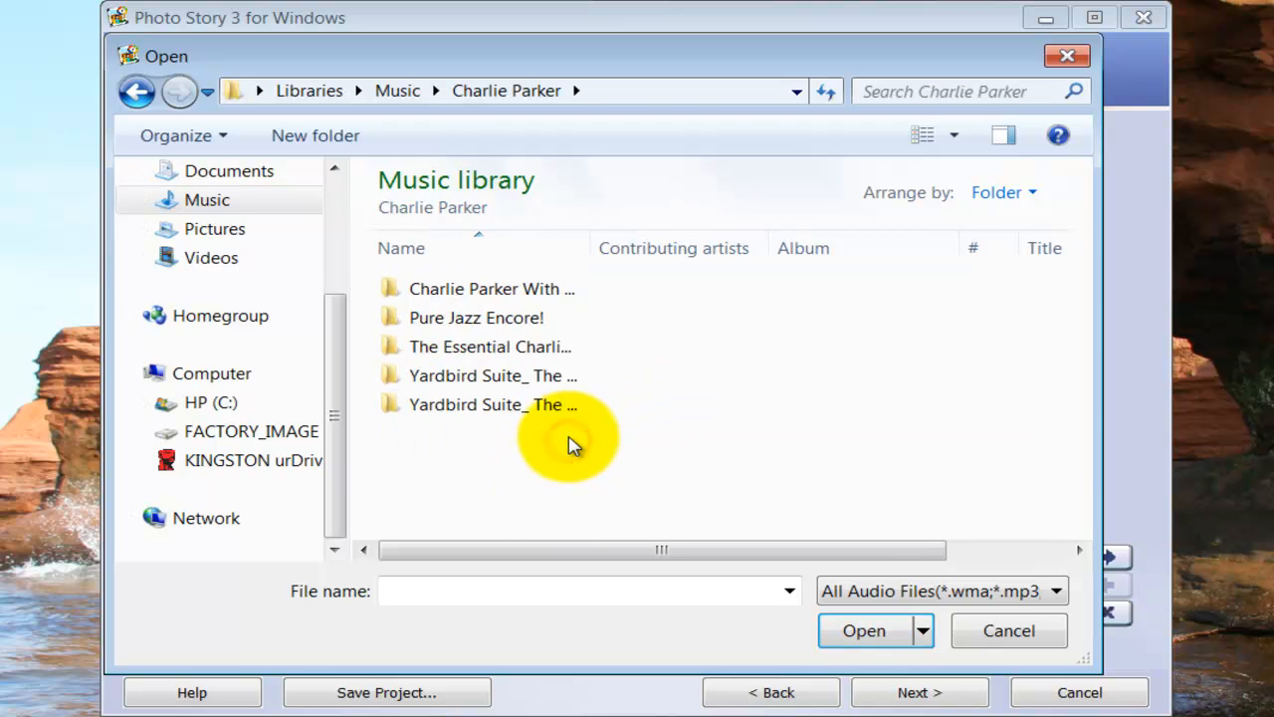
double_click(531, 346)
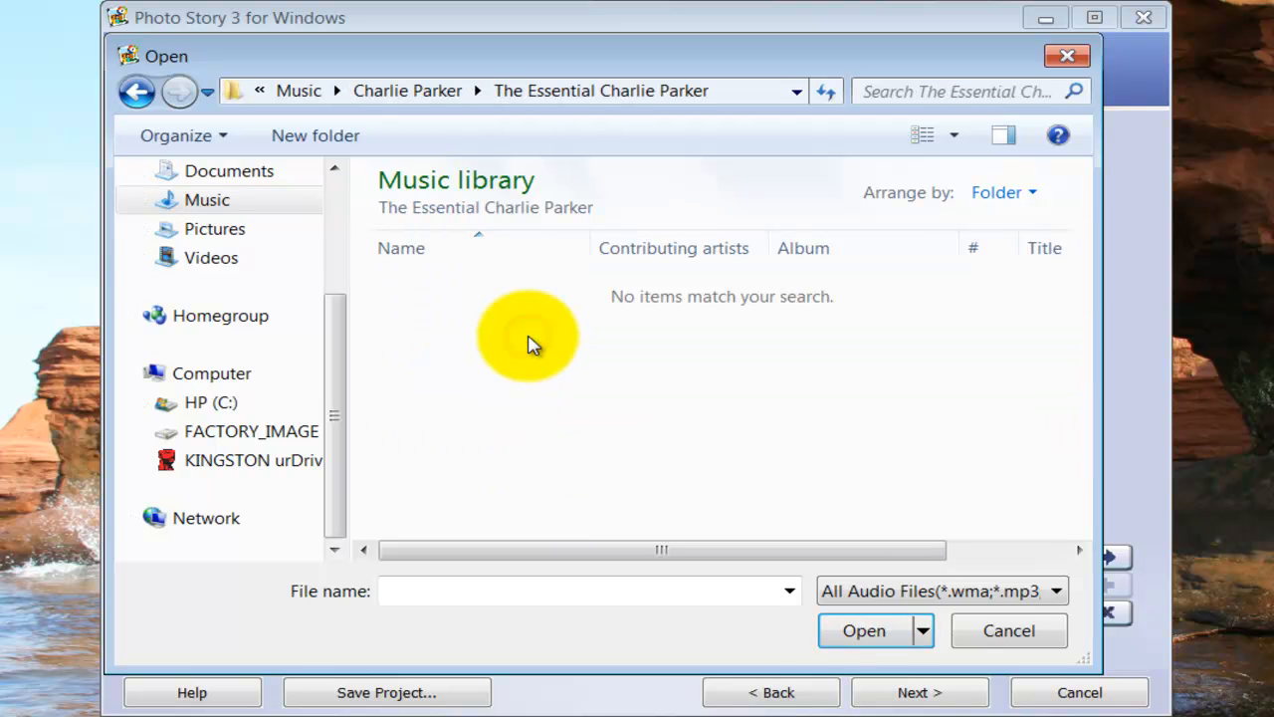
left_click(137, 93)
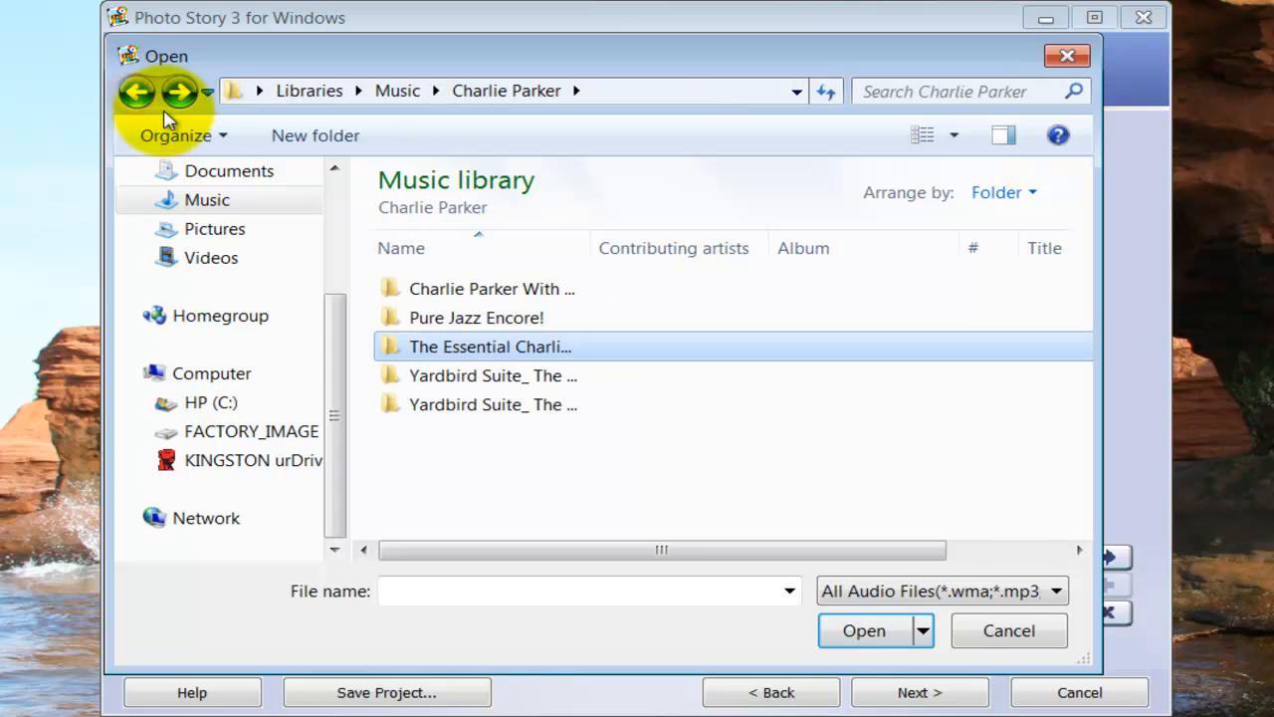
double_click(492, 290)
double_click(495, 291)
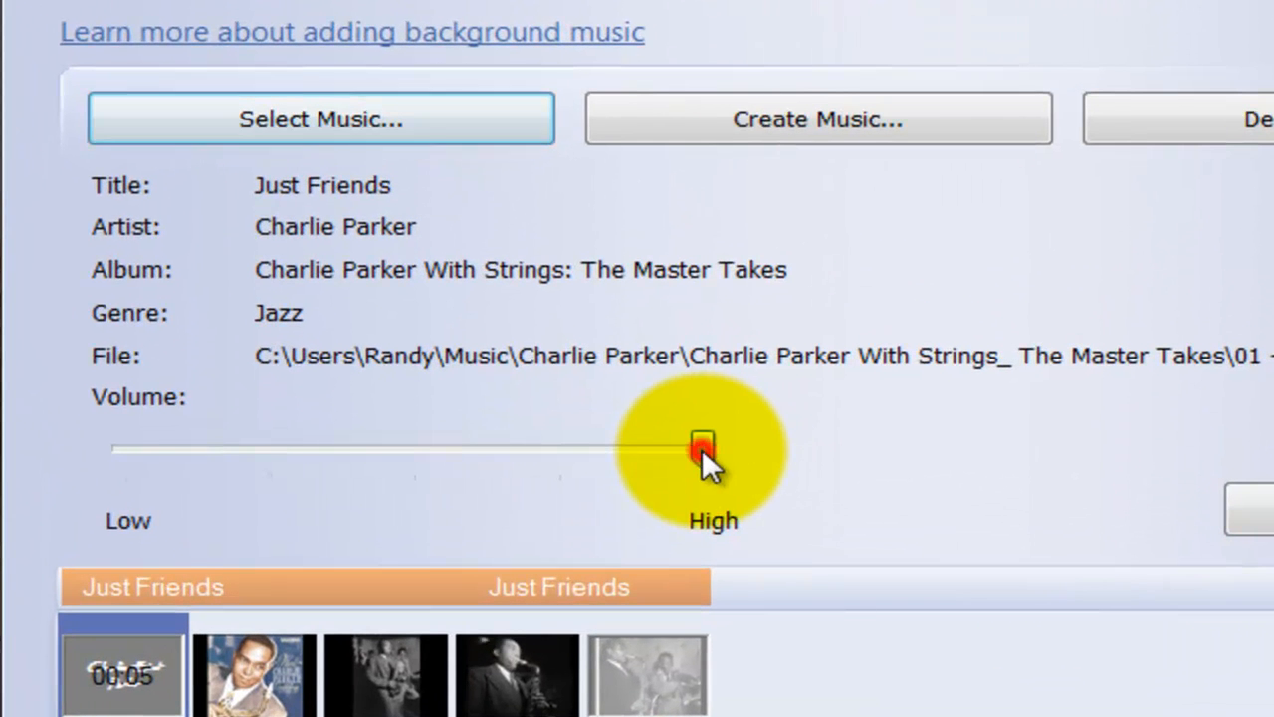
Lower the background music volume to about one third of its range, previewing the story at about half volume first.
left_click_drag(702, 448, 403, 440)
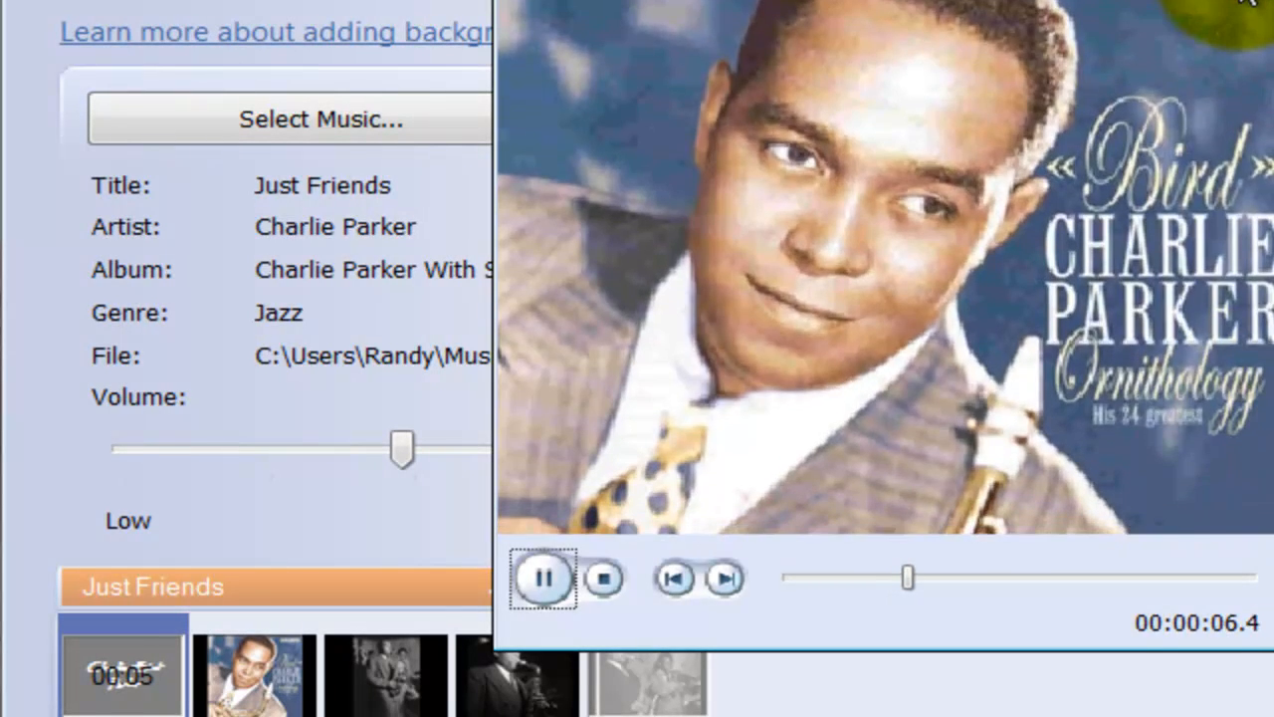
left_click(1245, 4)
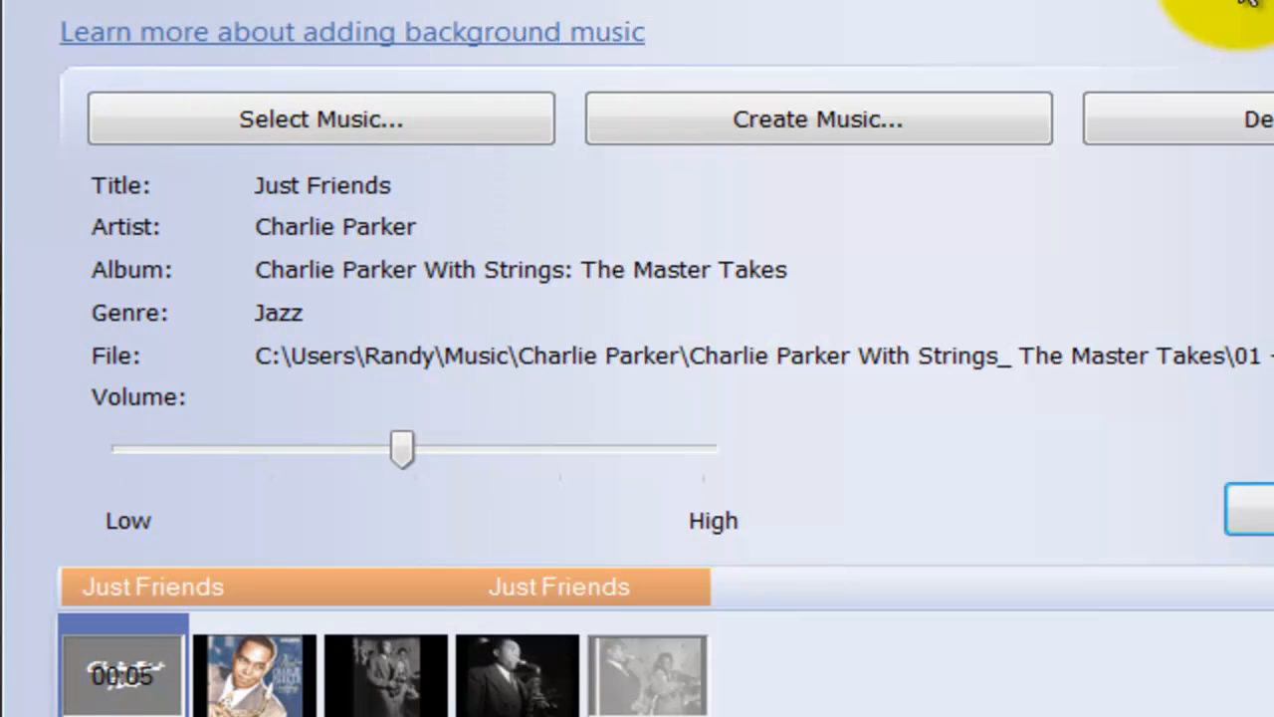
left_click_drag(409, 450, 314, 453)
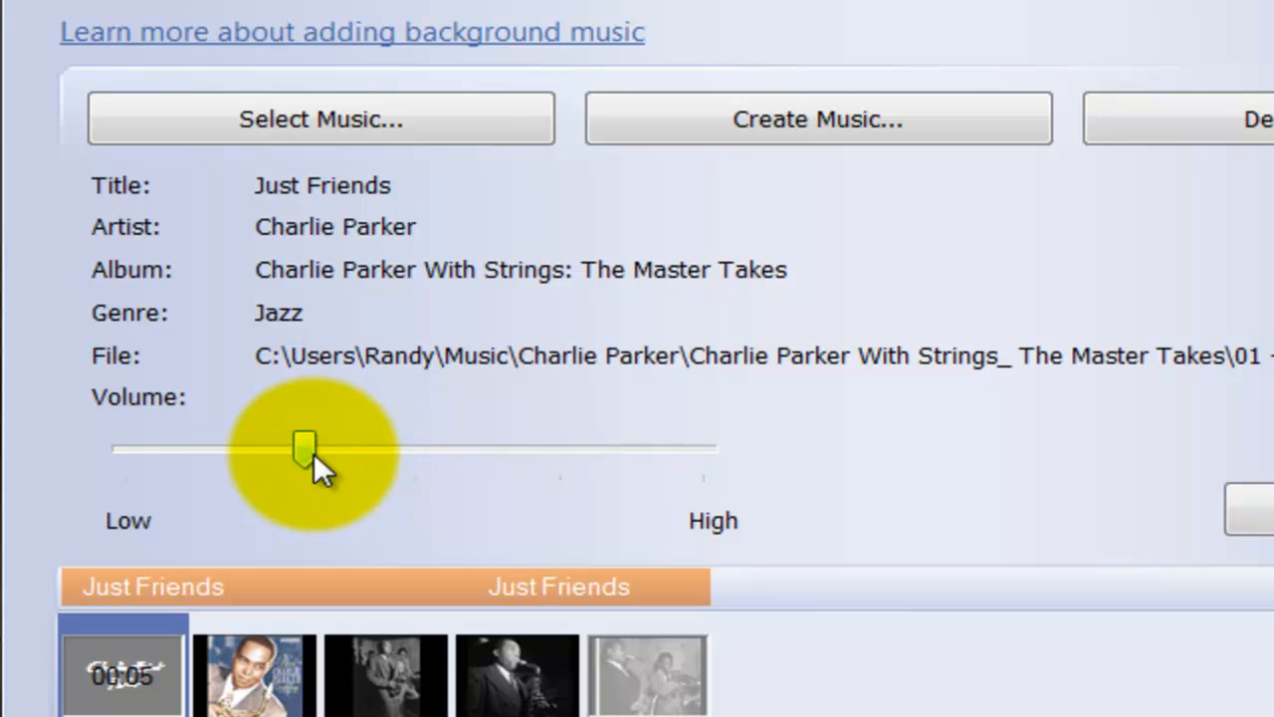
Examine the genre and style choices for creating custom music, and leave without creating any.
left_click(843, 114)
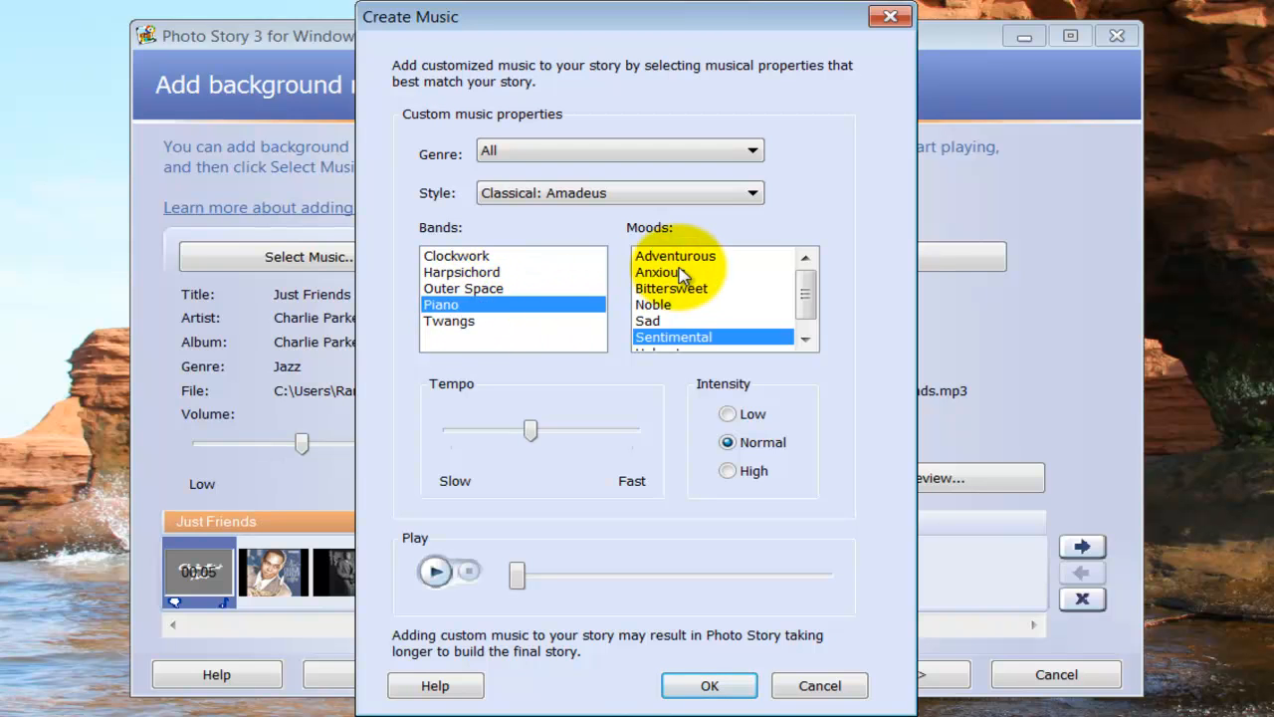
left_click(726, 150)
left_click(723, 153)
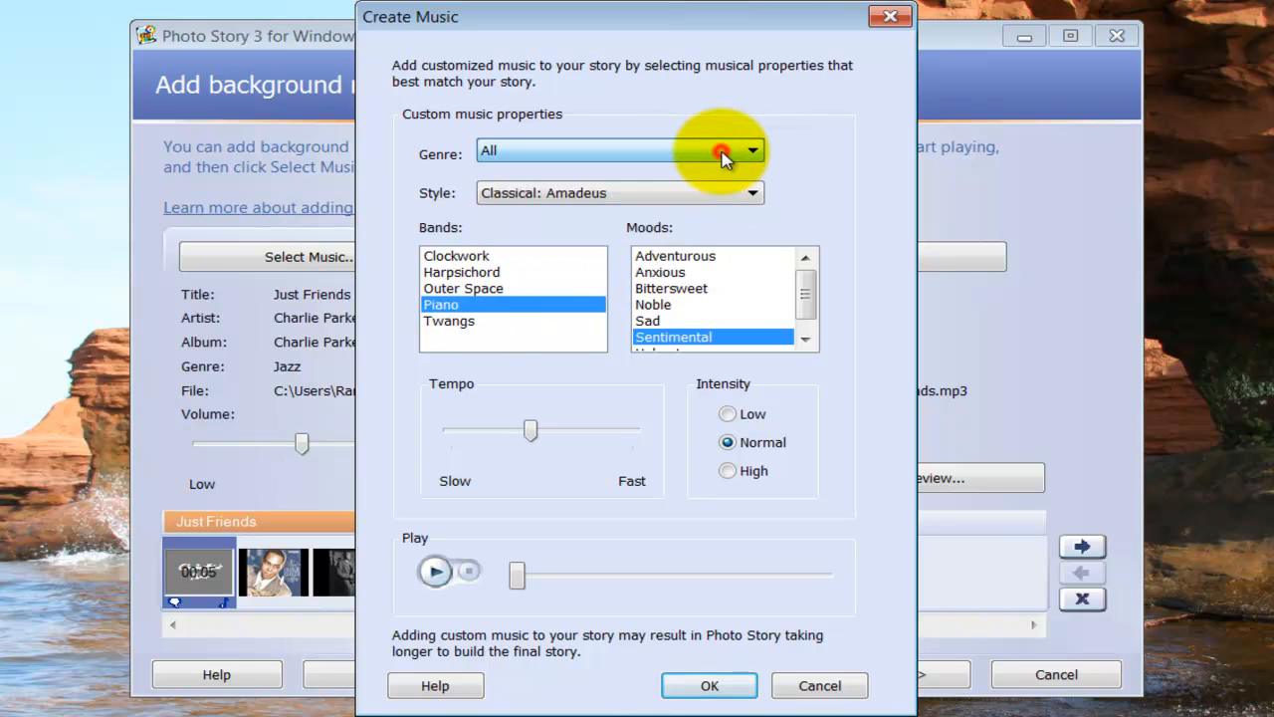
left_click(742, 194)
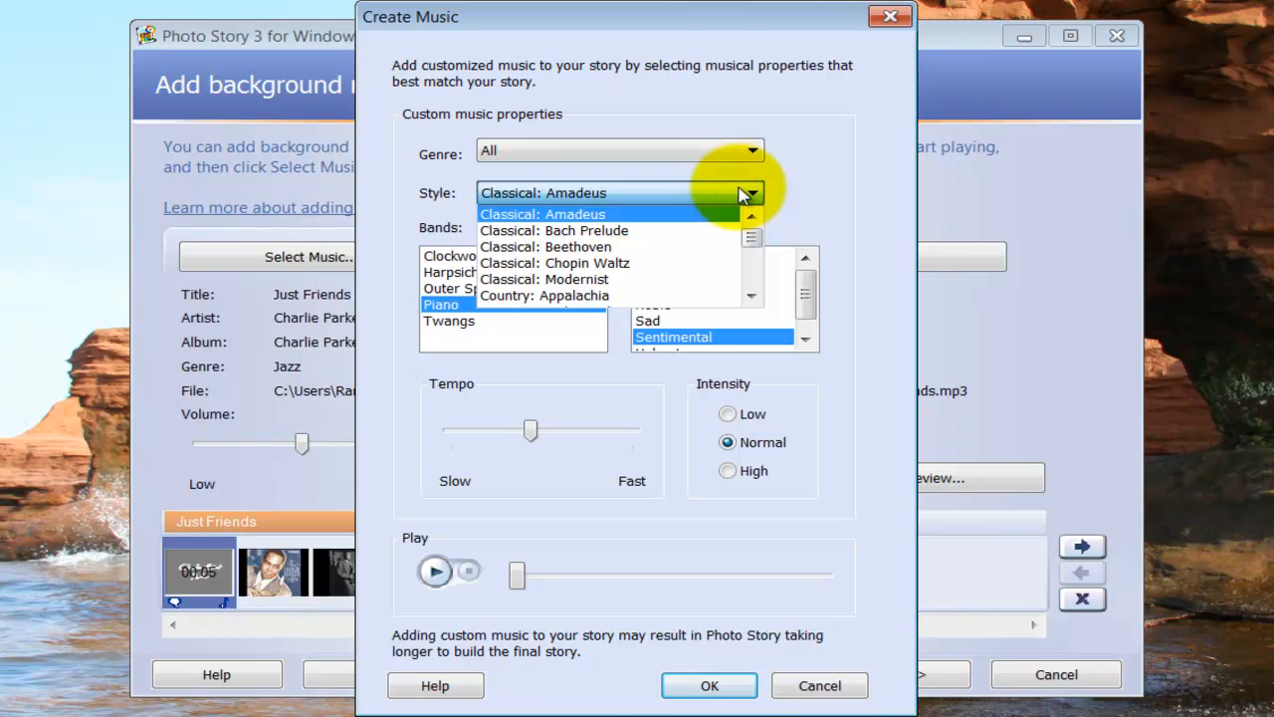
left_click_drag(753, 242, 754, 285)
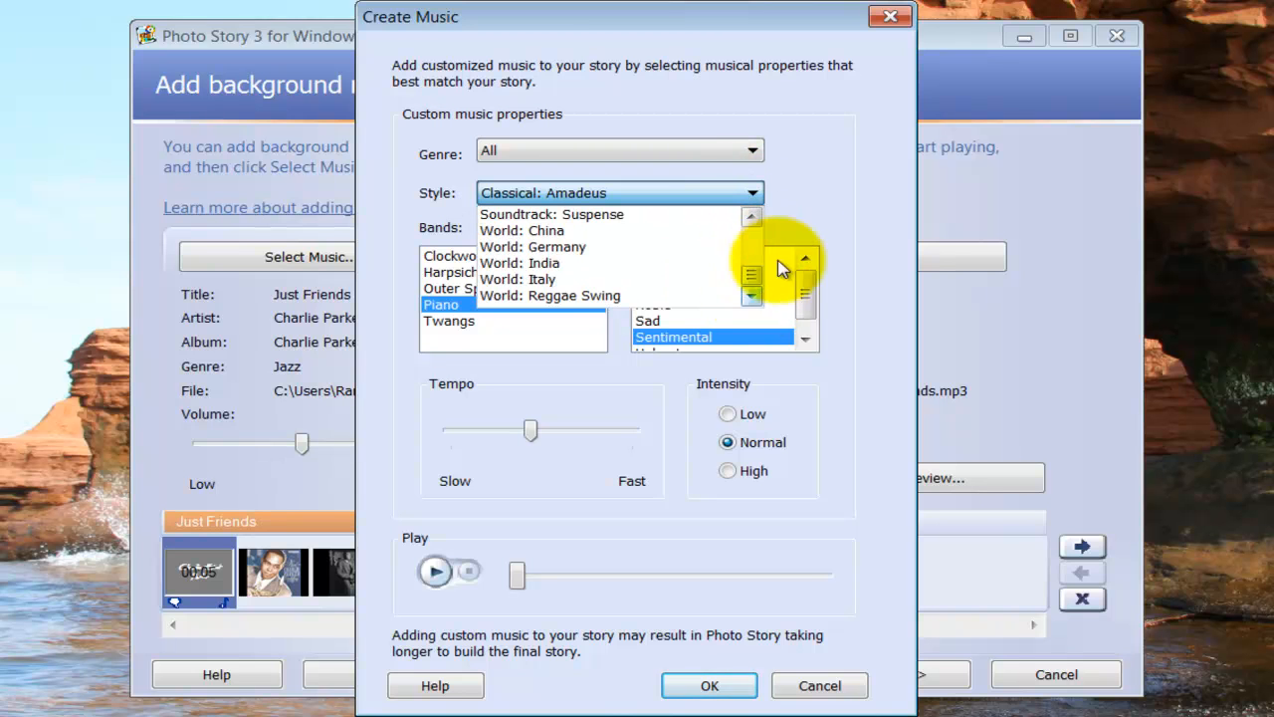
left_click(801, 205)
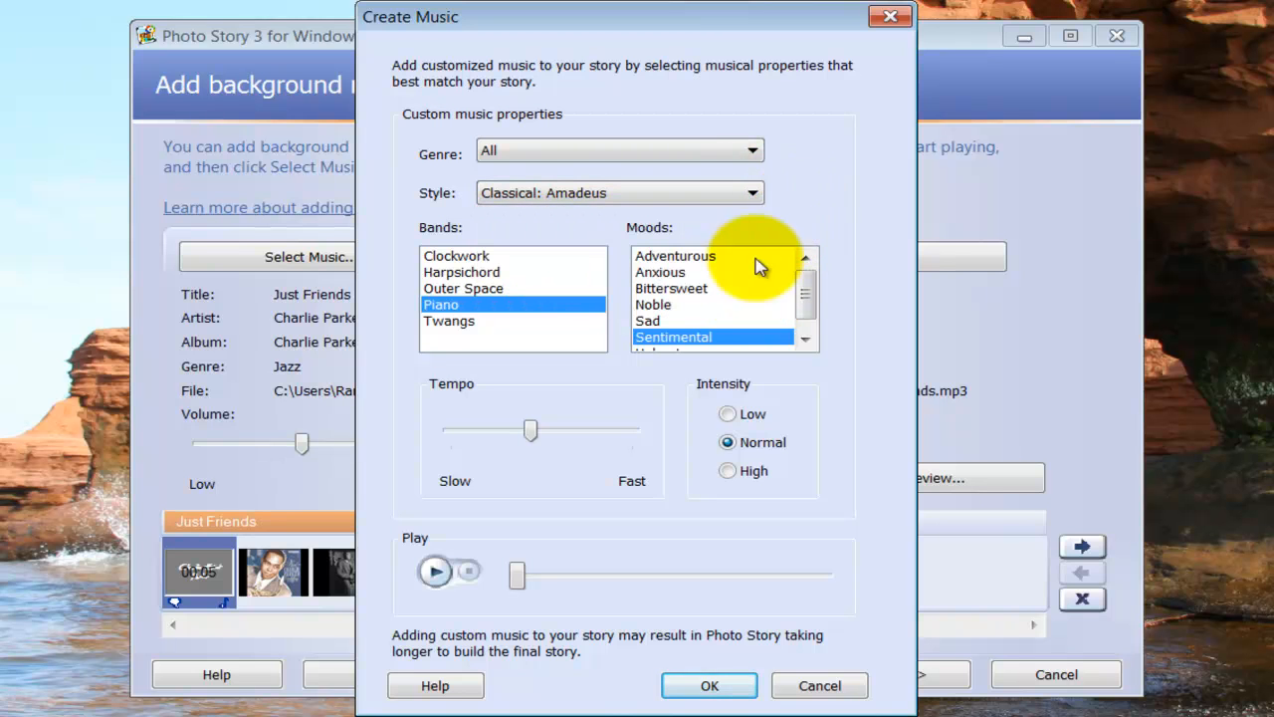
left_click(823, 684)
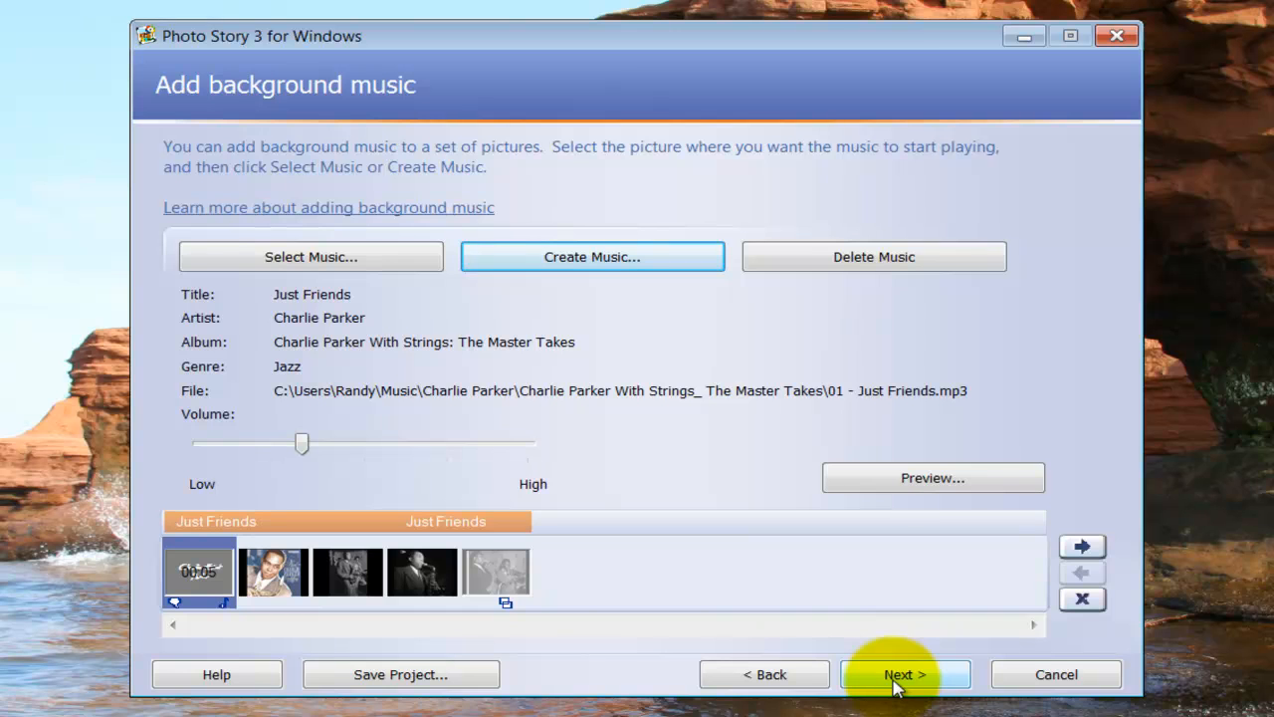
Continue to the story saving page and choose to save the story for playback on the computer.
left_click(407, 559)
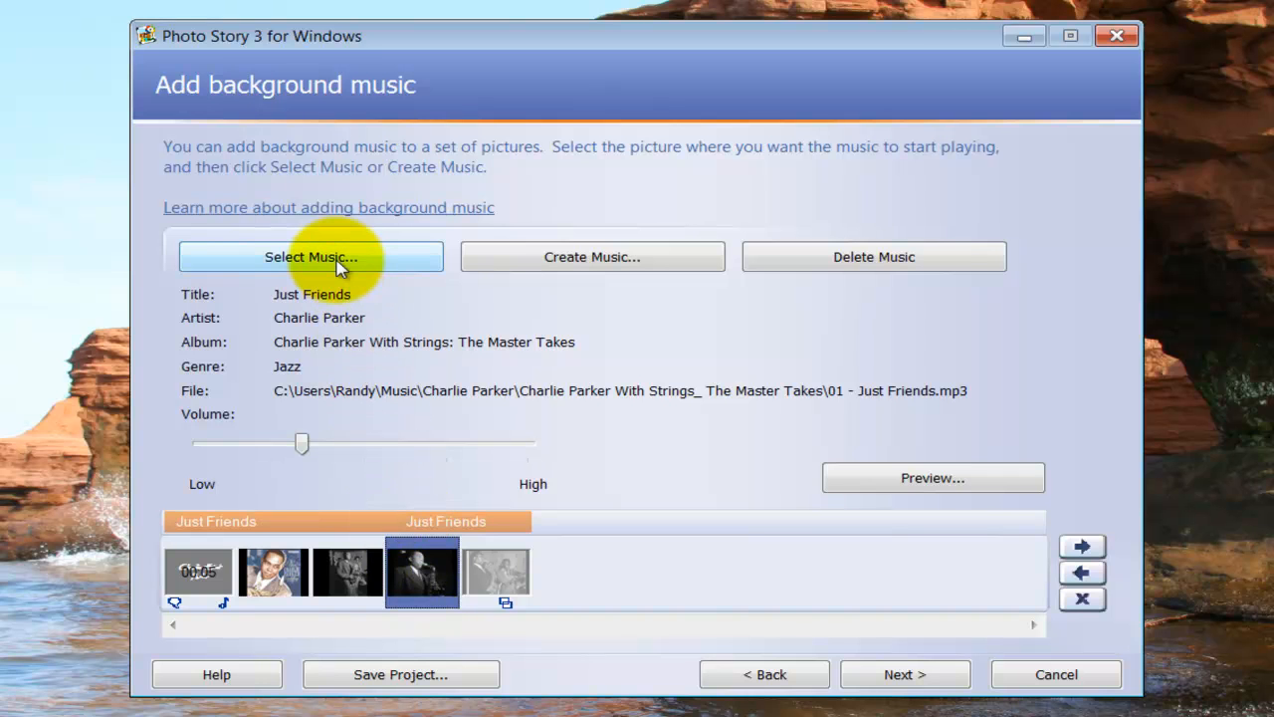
left_click(886, 675)
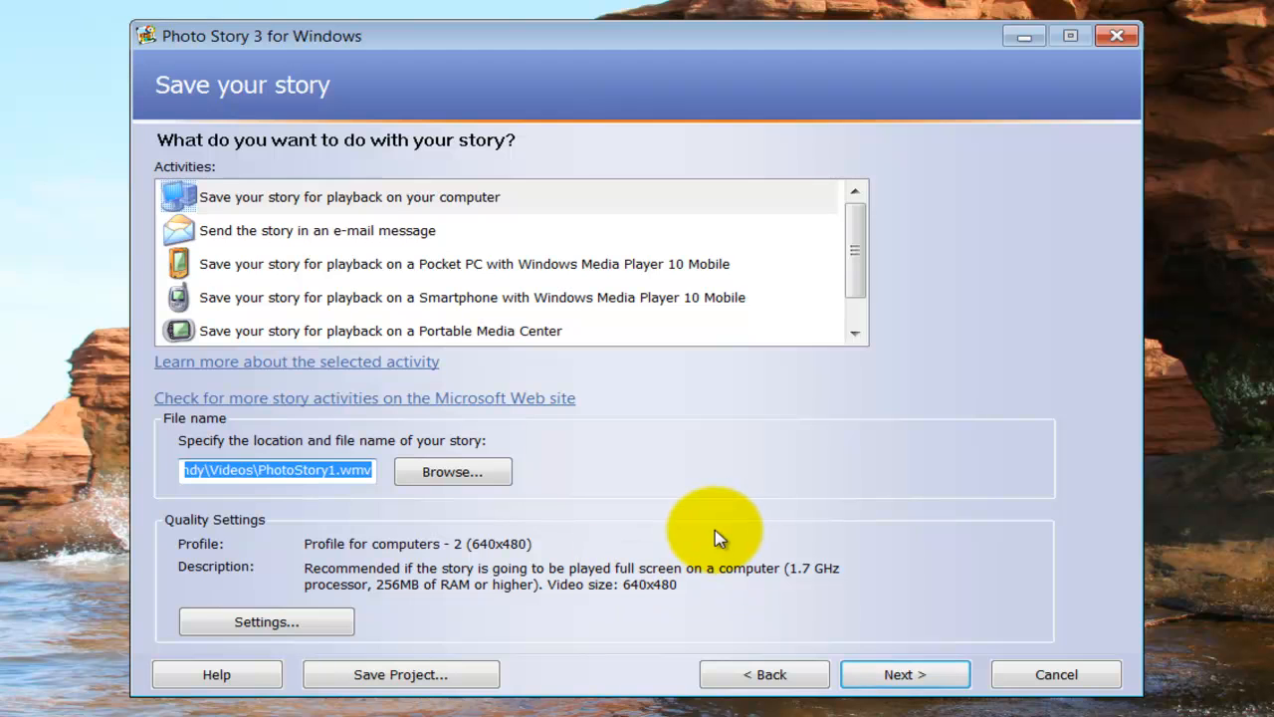
left_click(383, 206)
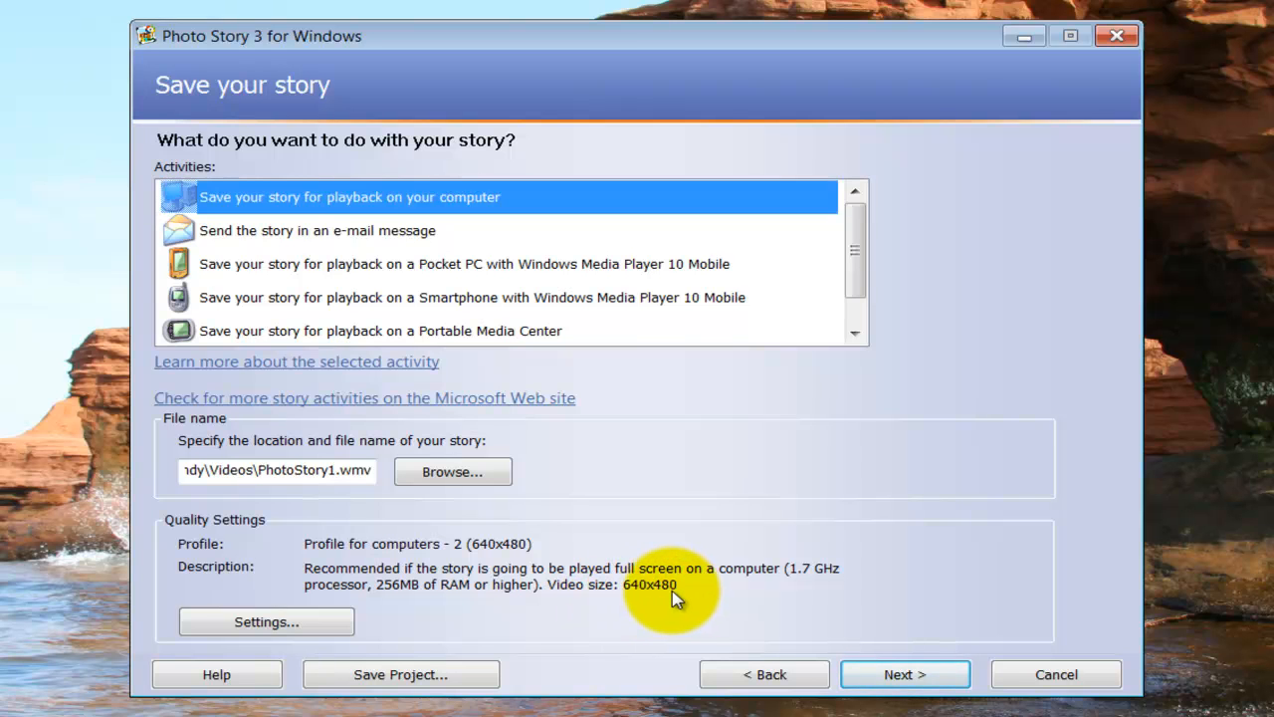
Set the story to be saved as PhotoStory1, a Windows Media Video file, in the Bird folder on the desktop.
left_click(456, 475)
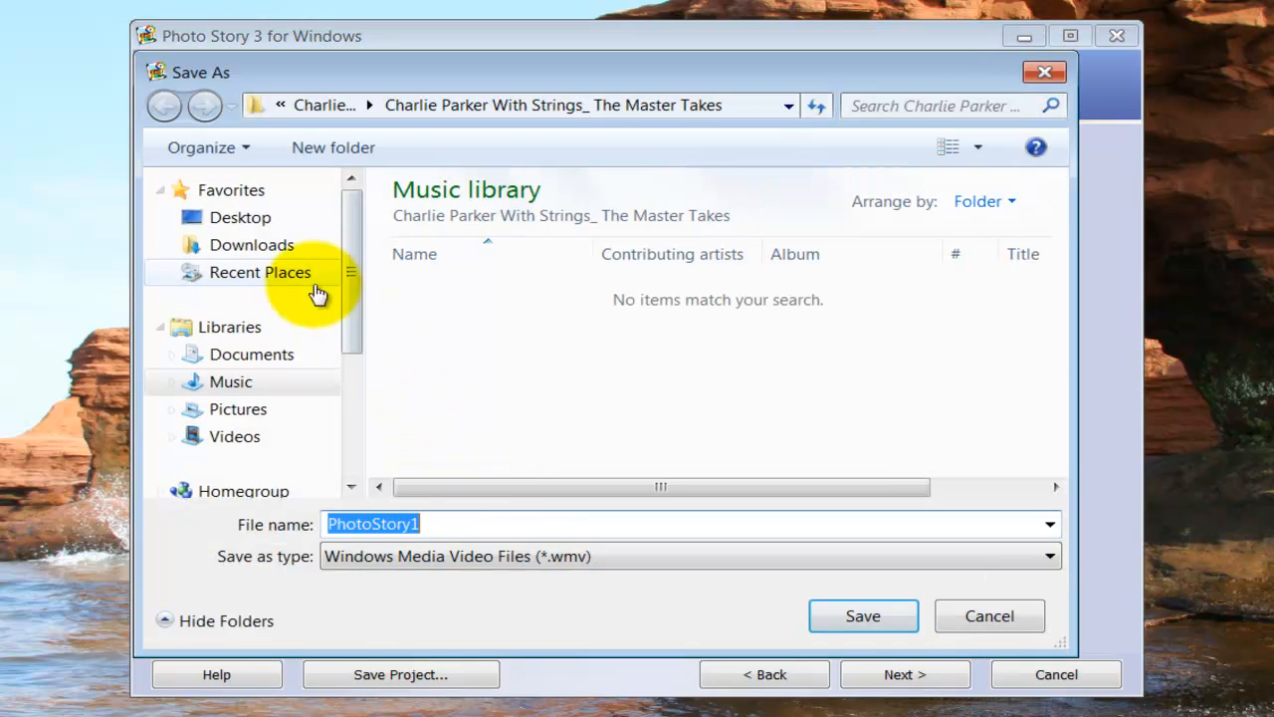
left_click(257, 217)
left_click(546, 525)
type("bird")
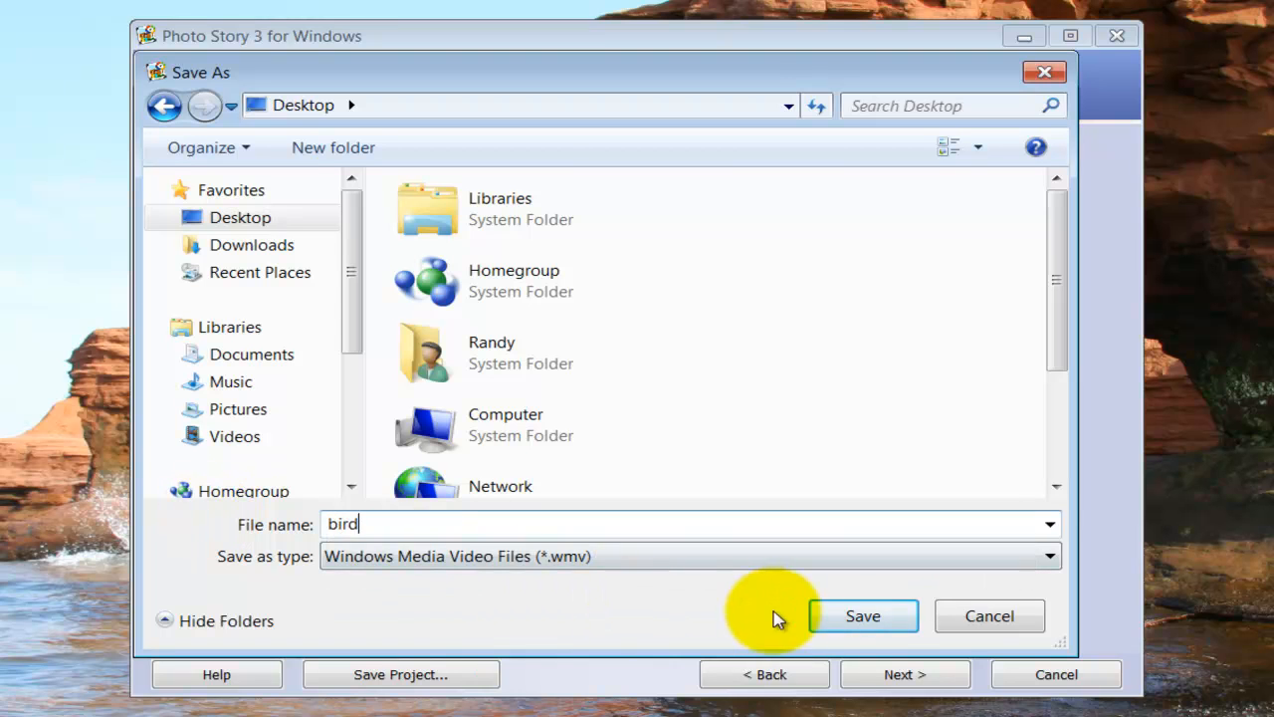
left_click(864, 617)
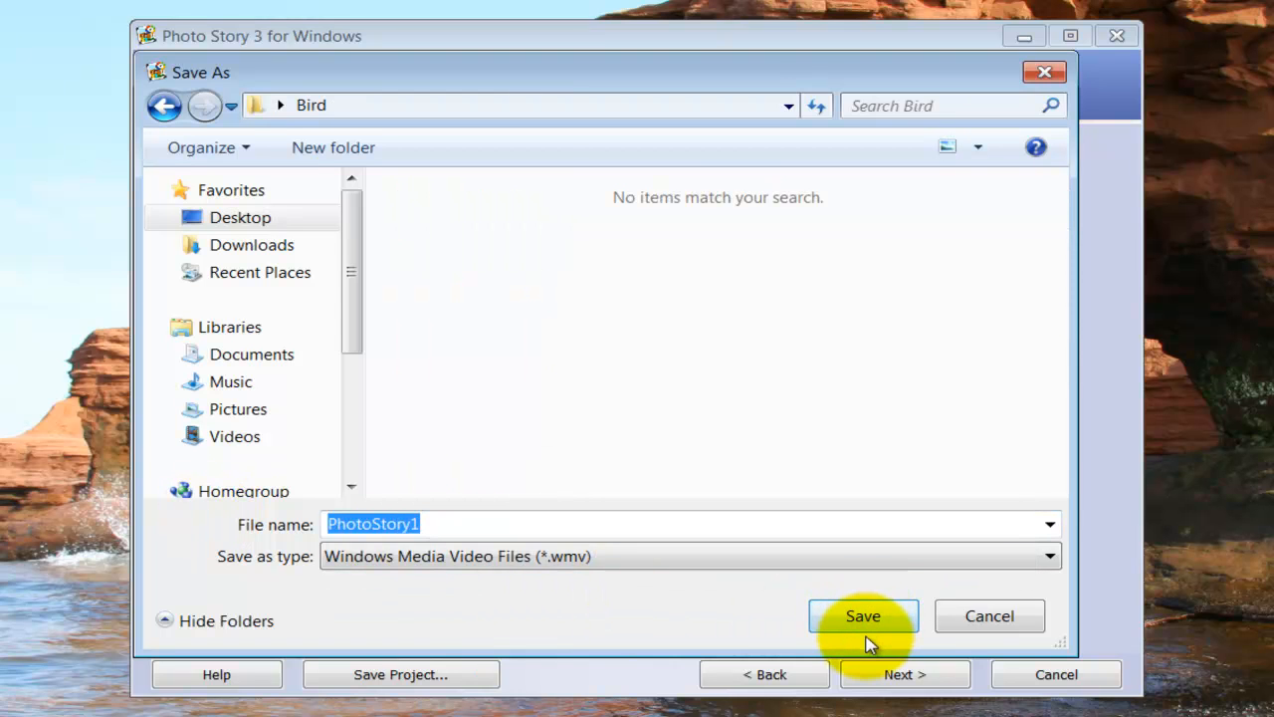
left_click(873, 628)
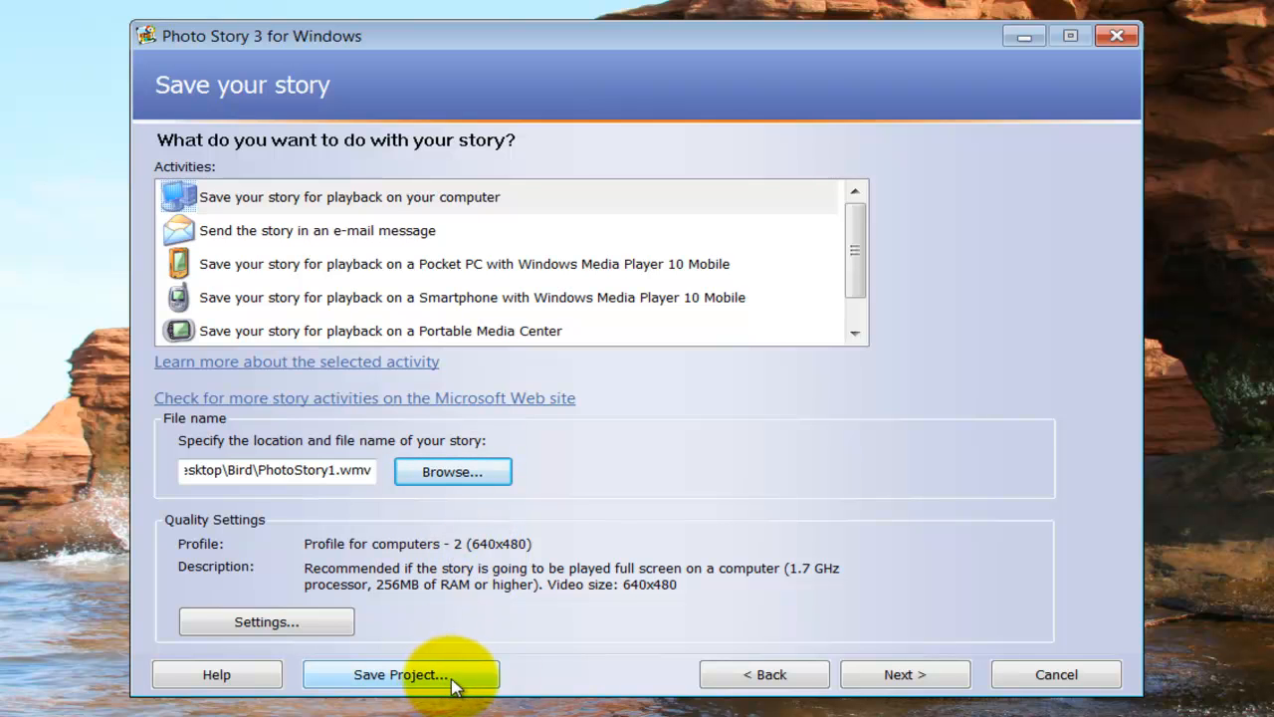
Build the story video, and play the finished story before closing the player.
left_click(915, 681)
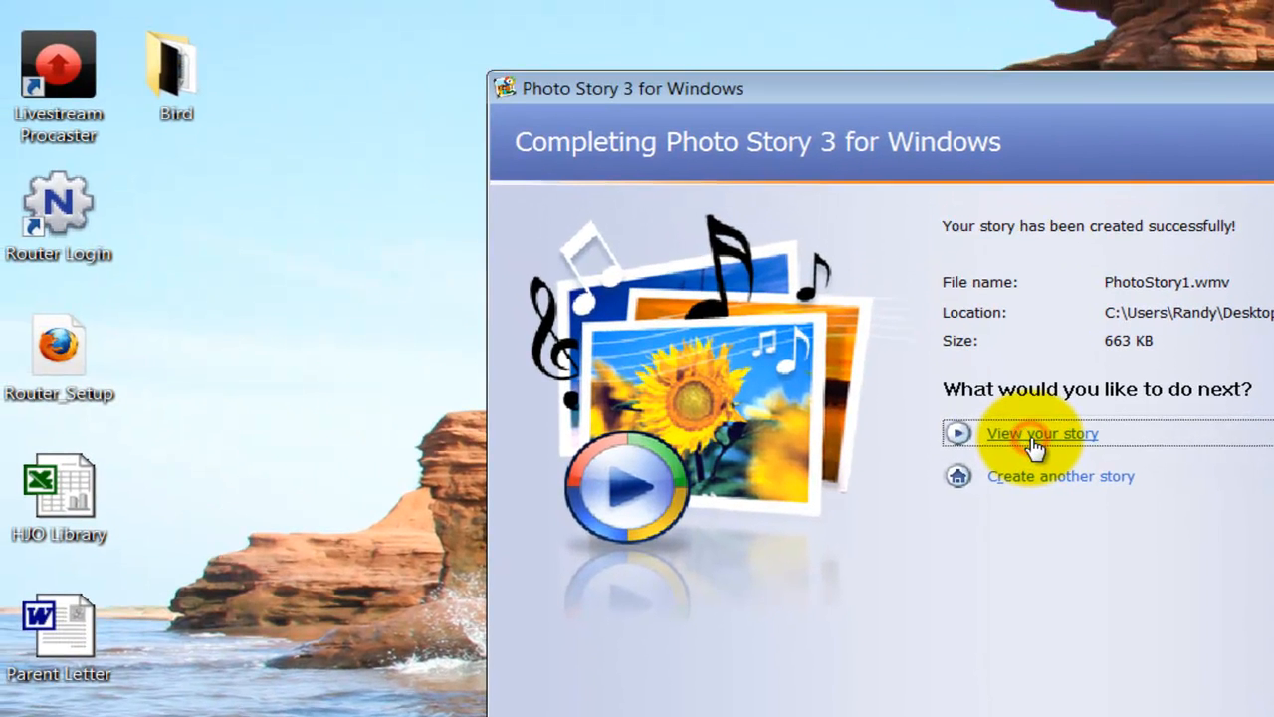
left_click(1034, 438)
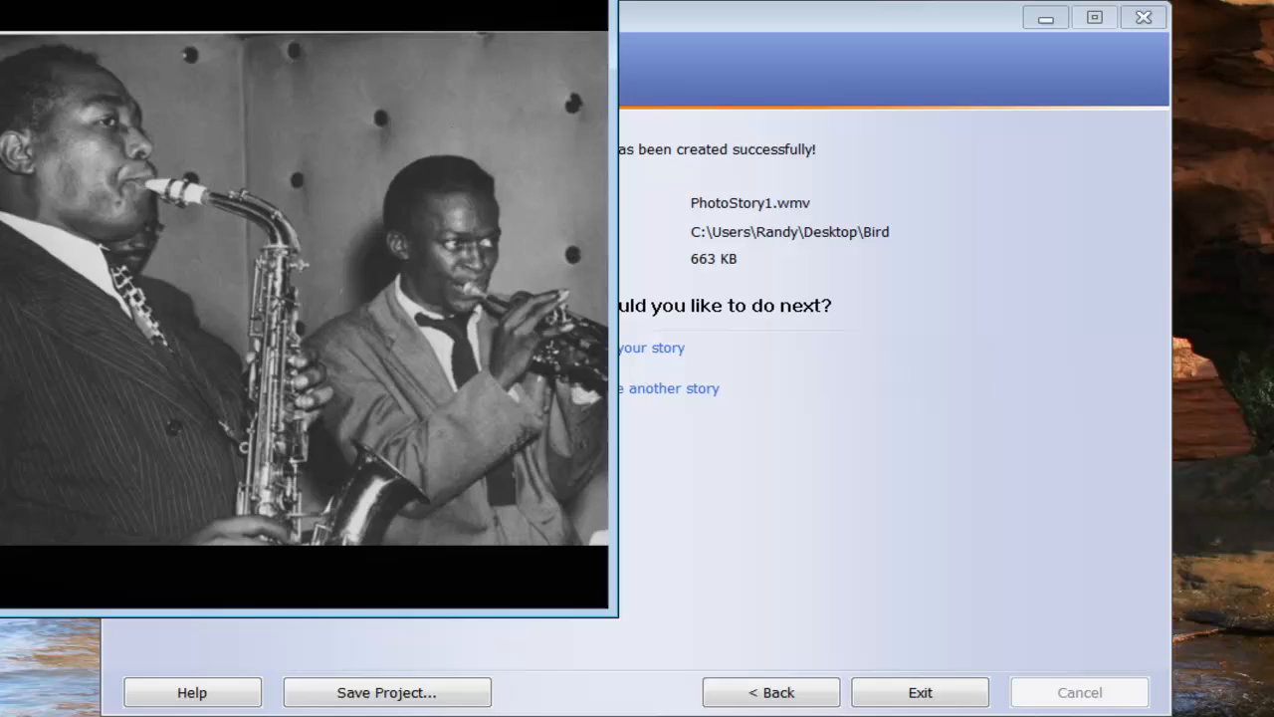
left_click(796, 2)
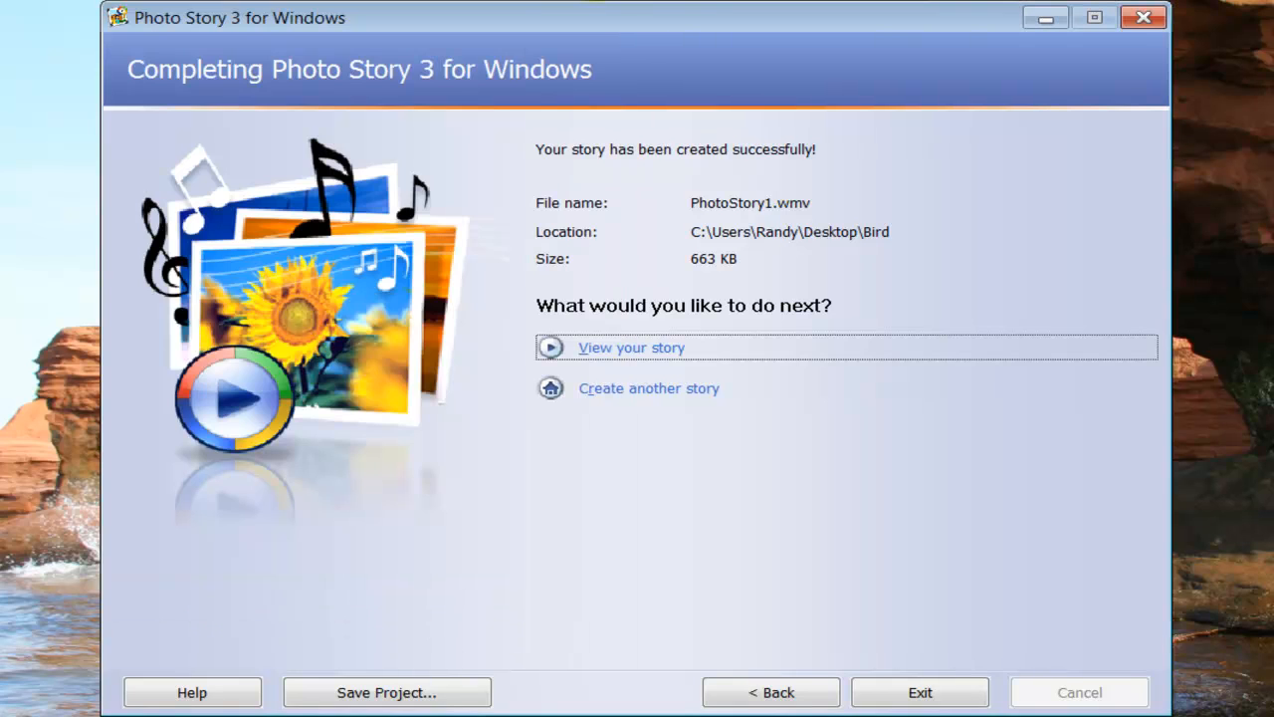